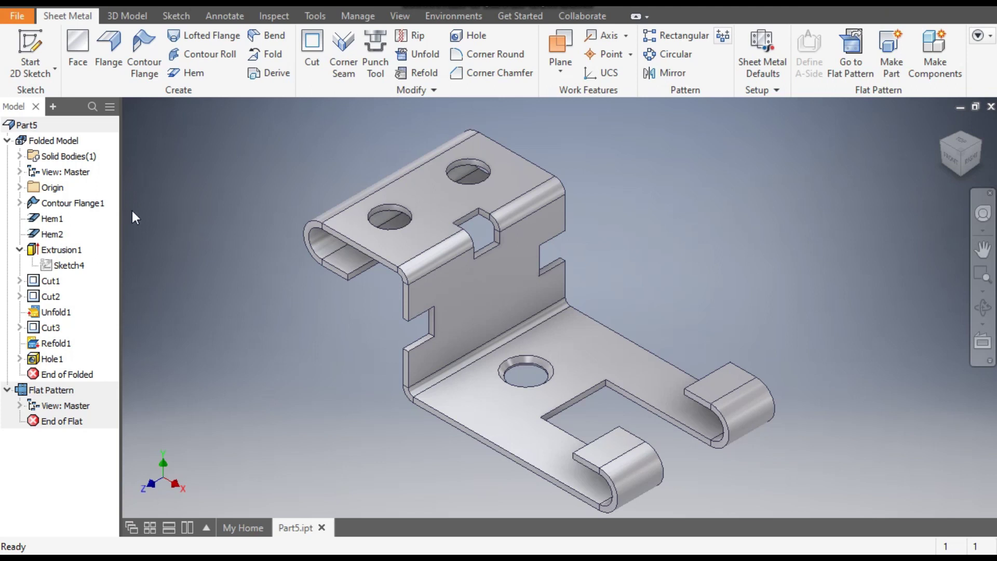
Examine the finished bracket's features in order, from the contour flange and hem through the cuts, unfold and refold to the hole
left_click(67, 203)
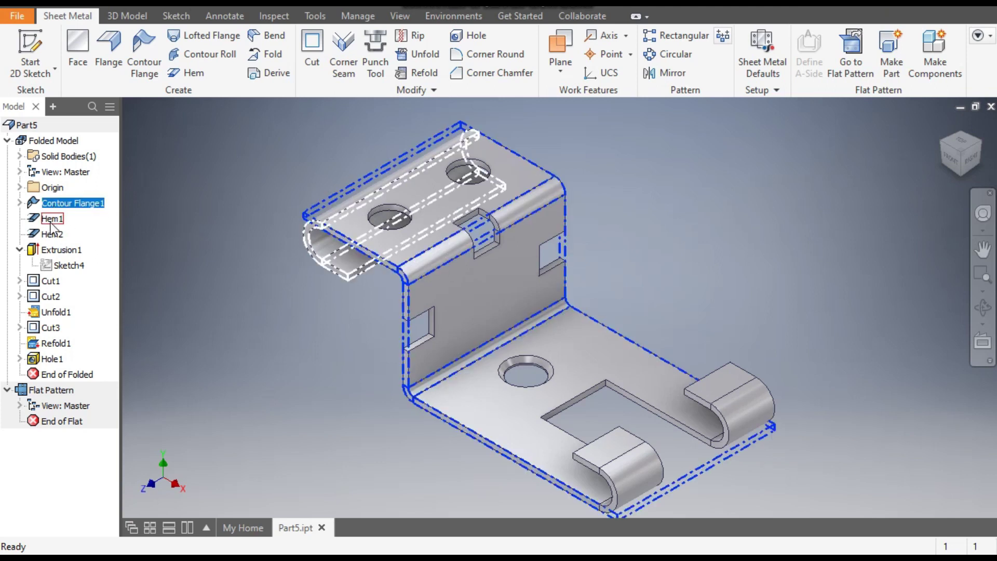
left_click(51, 220)
left_click(63, 252)
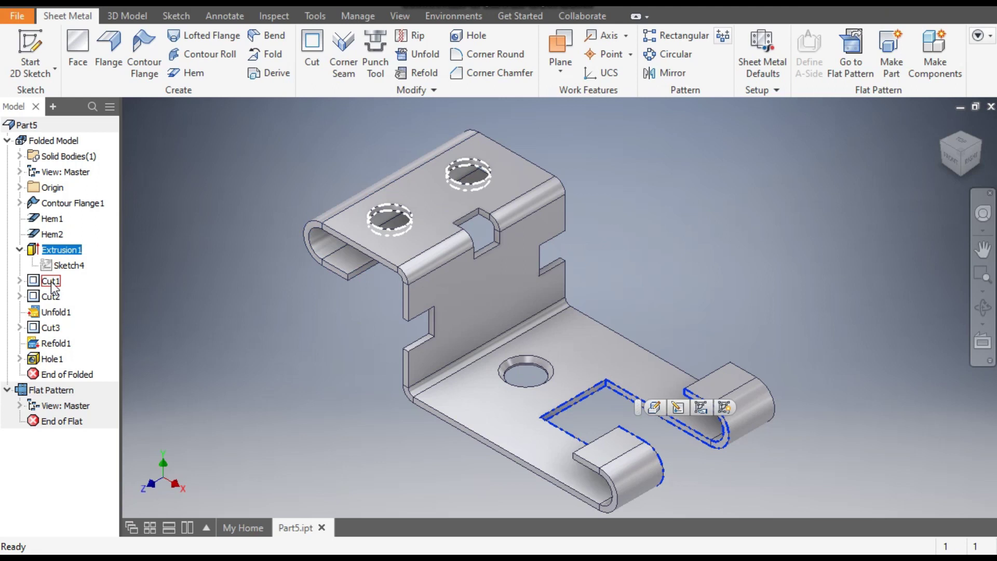
left_click(51, 283)
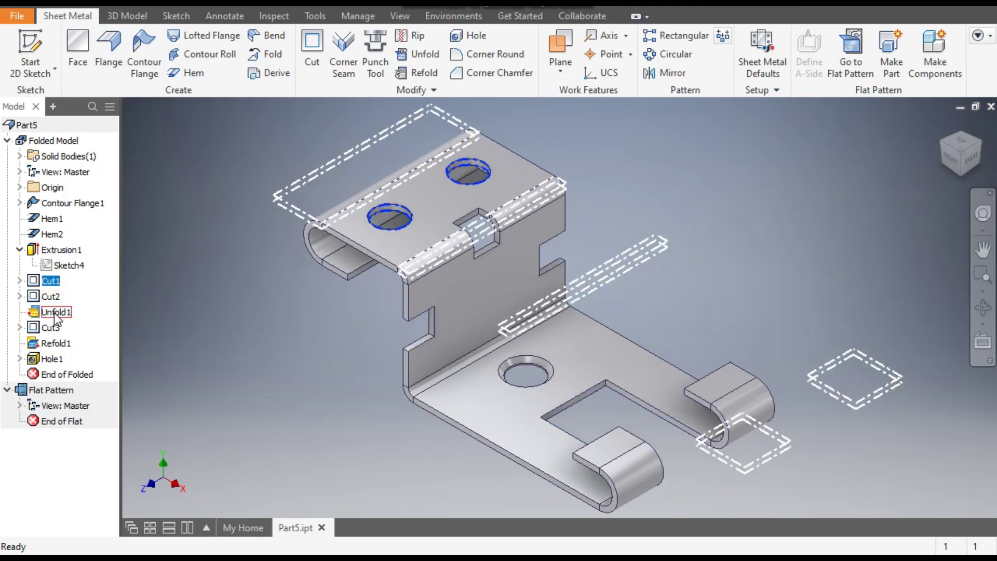
left_click(56, 313)
left_click(61, 345)
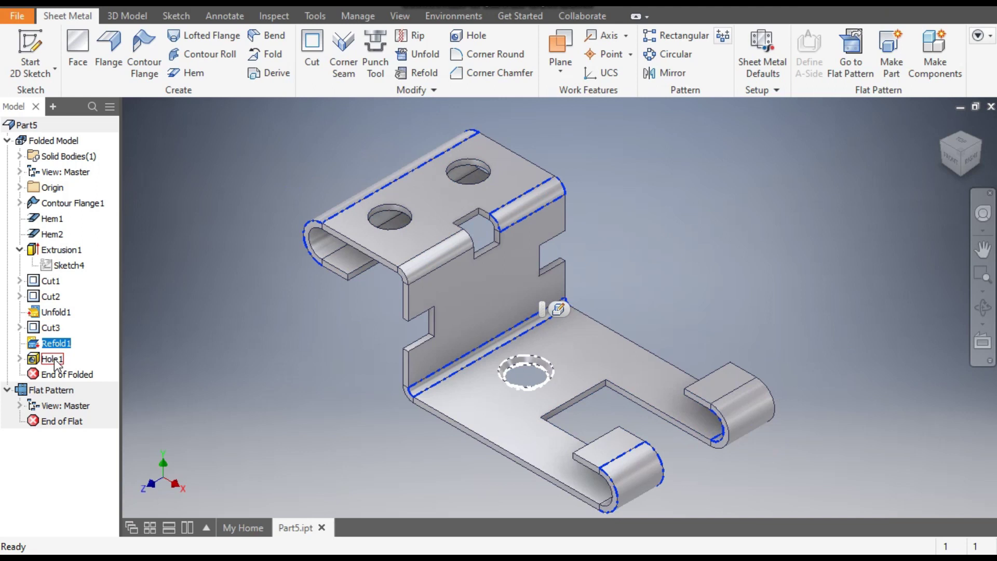
left_click(52, 359)
left_click(188, 383)
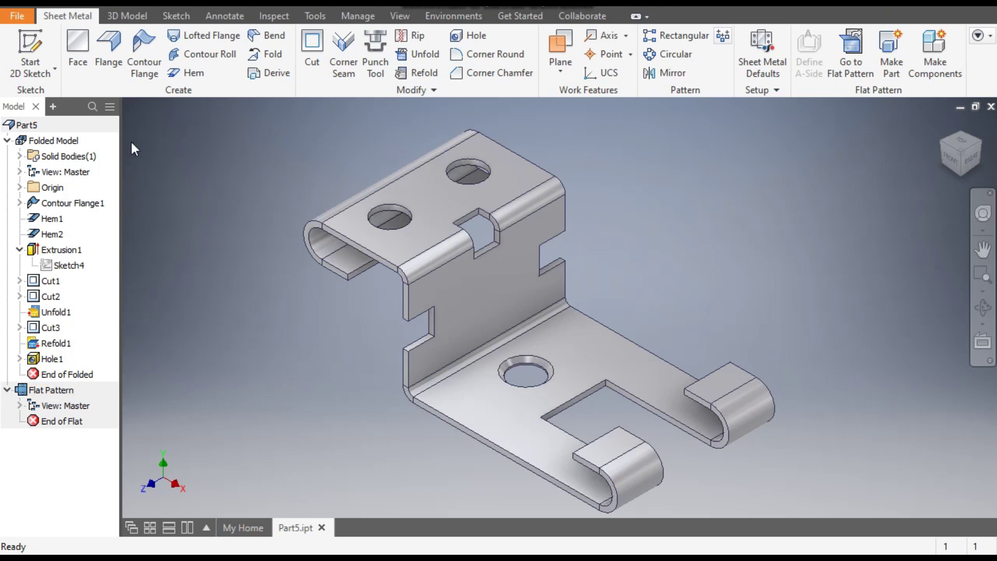
Create a new part from the metric Sheet Metal (mm).ipt template and start a 2D sketch on the front (XY) plane
key("ctrl+n")
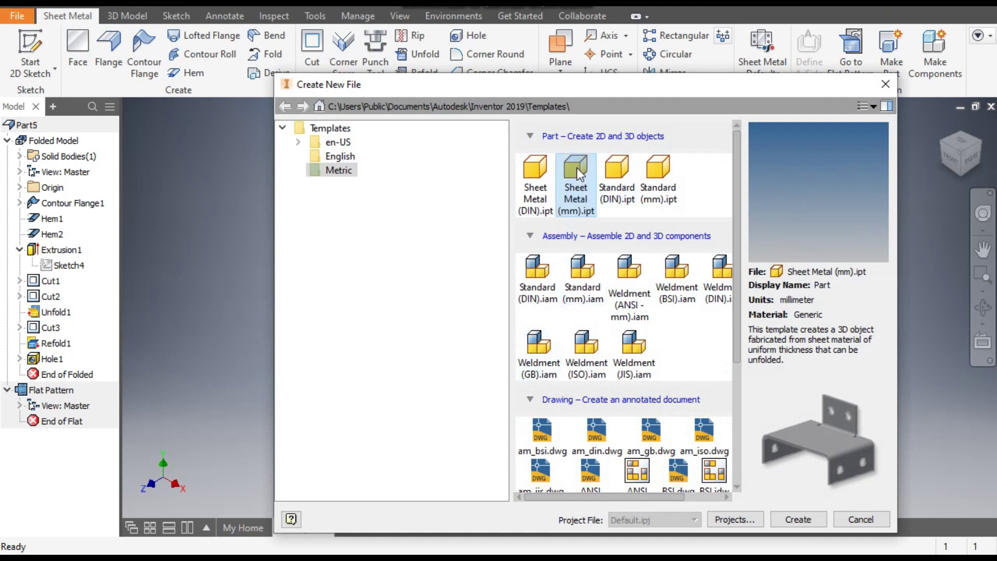
left_click(800, 520)
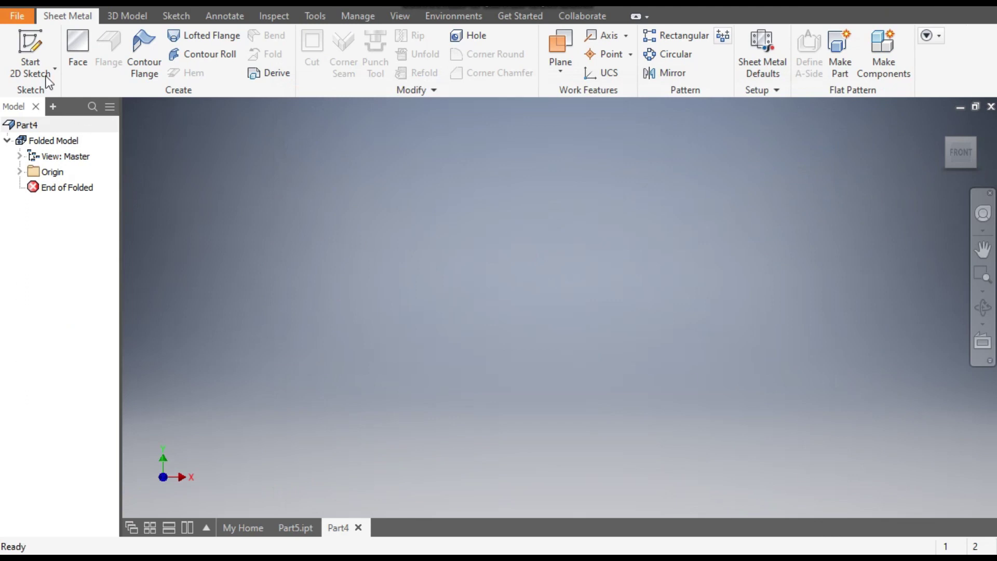
left_click(31, 46)
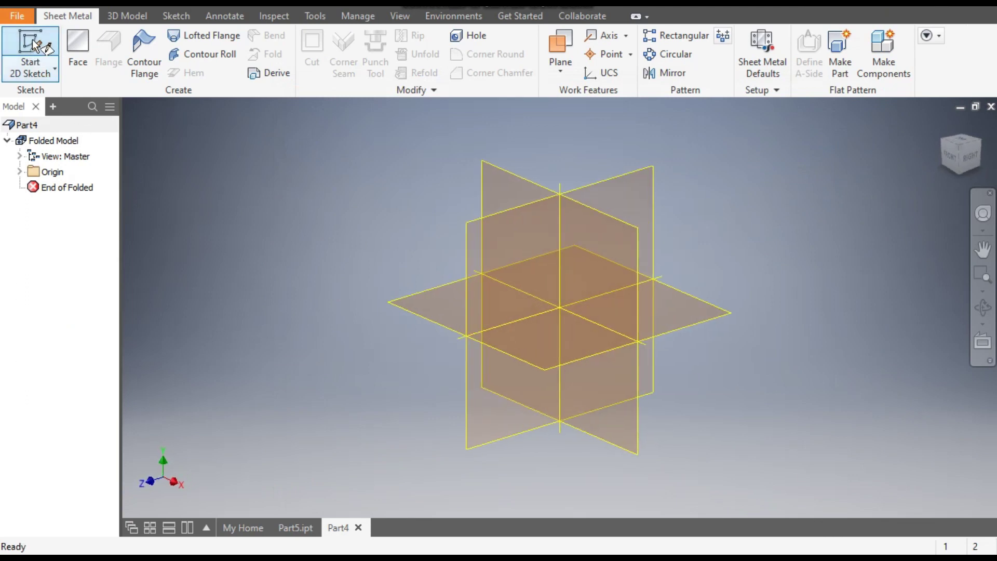
left_click(516, 172)
middle_click_drag(512, 178, 494, 241)
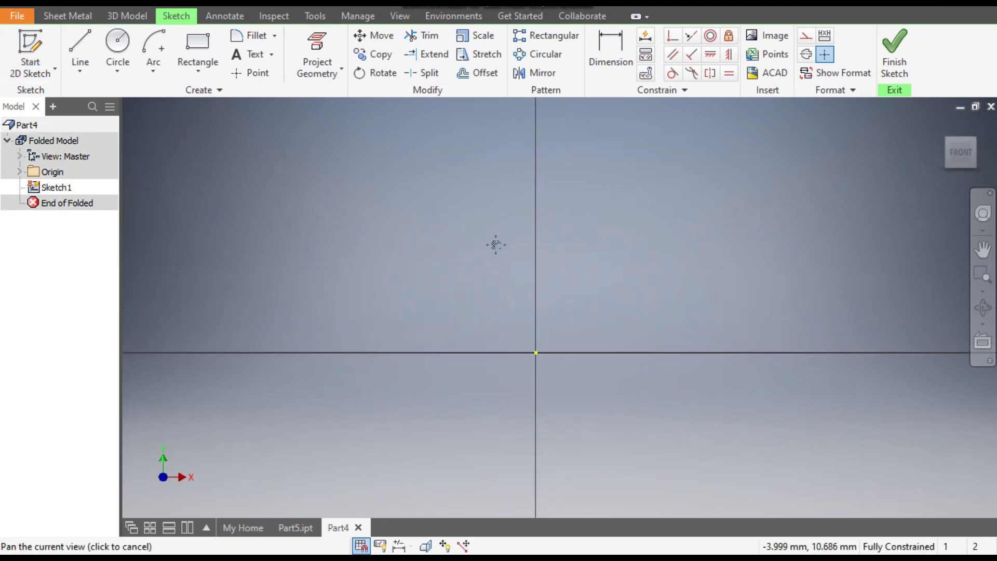
Sketch a stepped profile of three connected lines: 40 mm horizontal, 80 mm vertically down, and 80 mm horizontal to the right
left_click(84, 42)
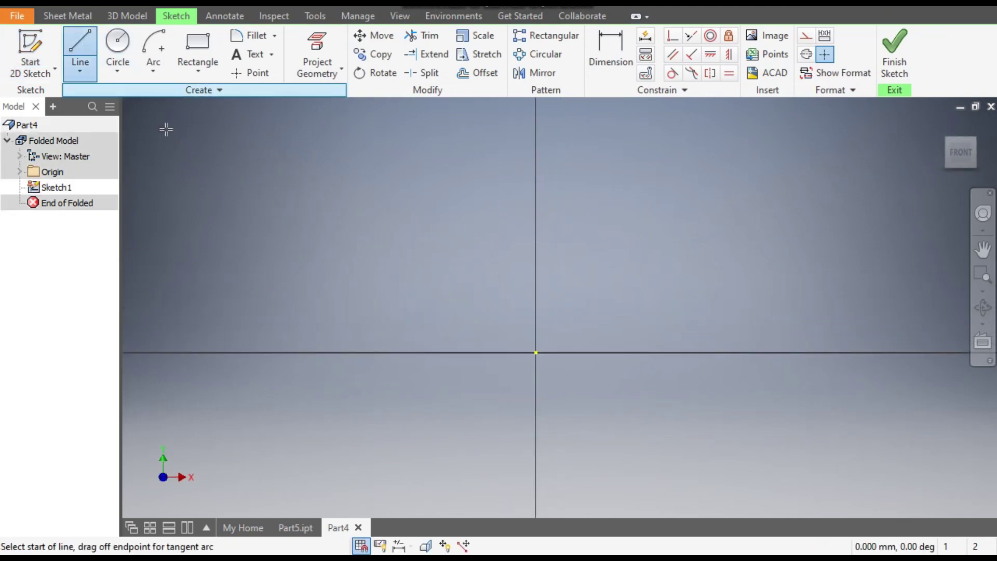
left_click(319, 159)
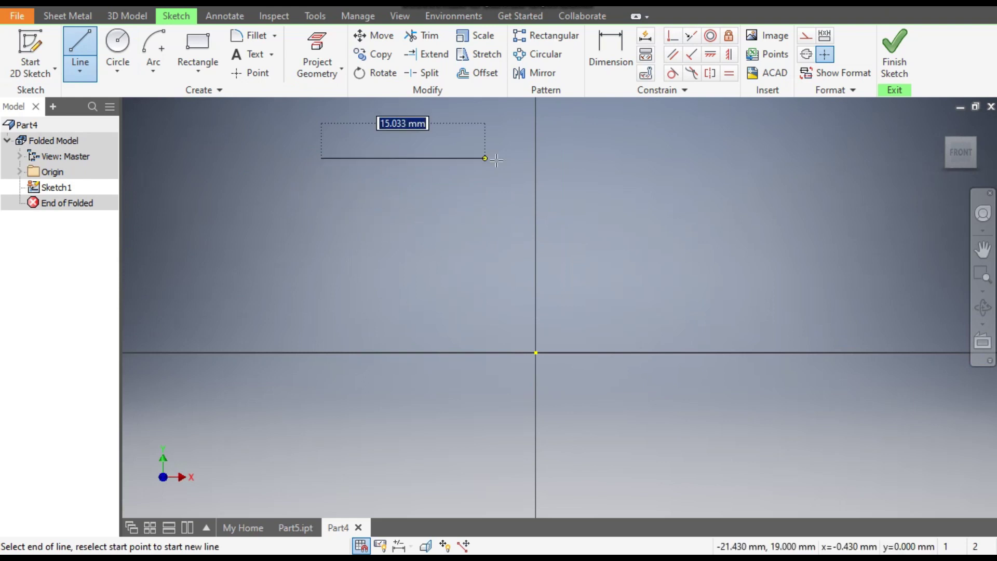
type("40")
key("Return")
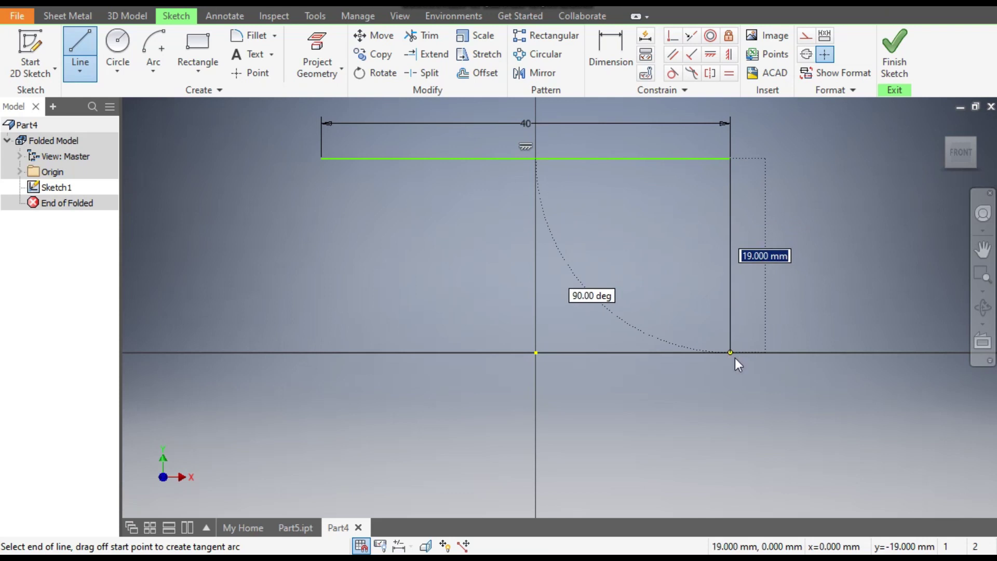
type("80")
key("Return")
scroll(680, 216, "down", 3)
scroll(680, 217, "down", 3)
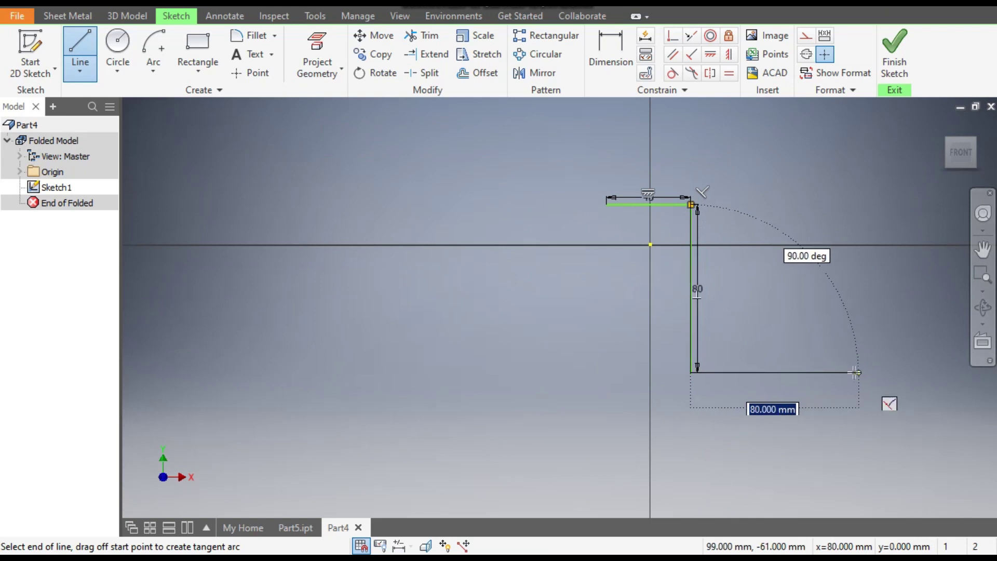
type("4")
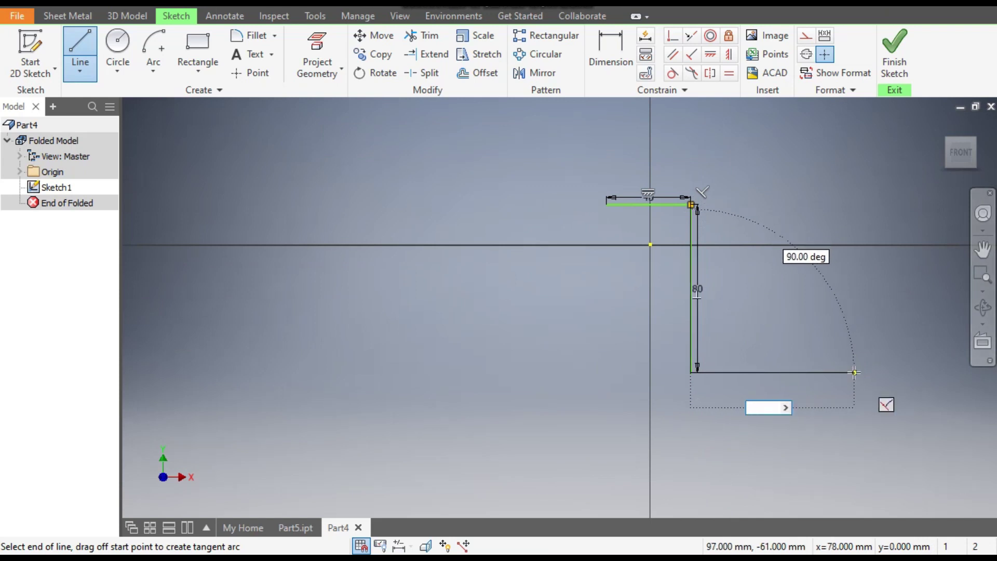
type("80")
key("Return")
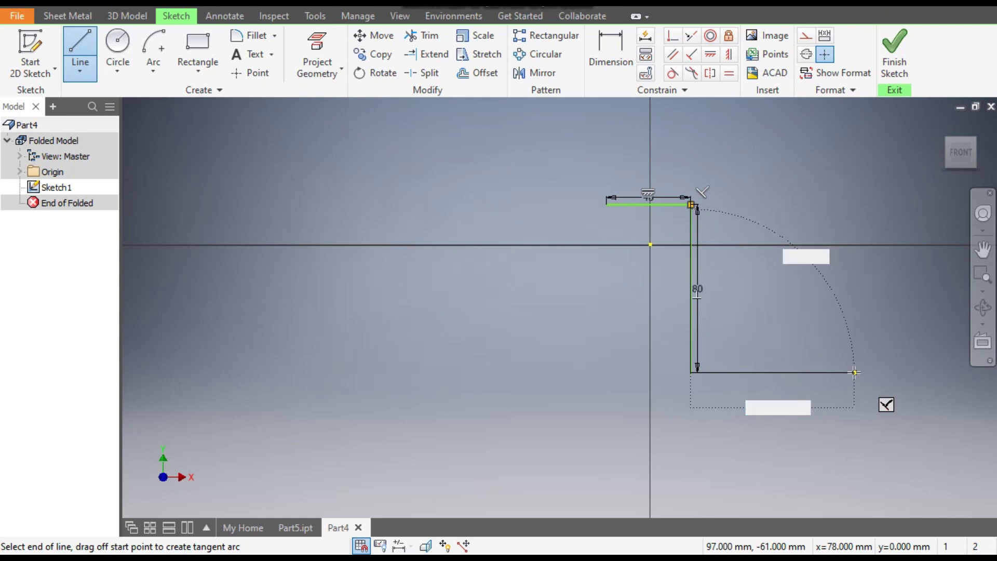
key("Escape")
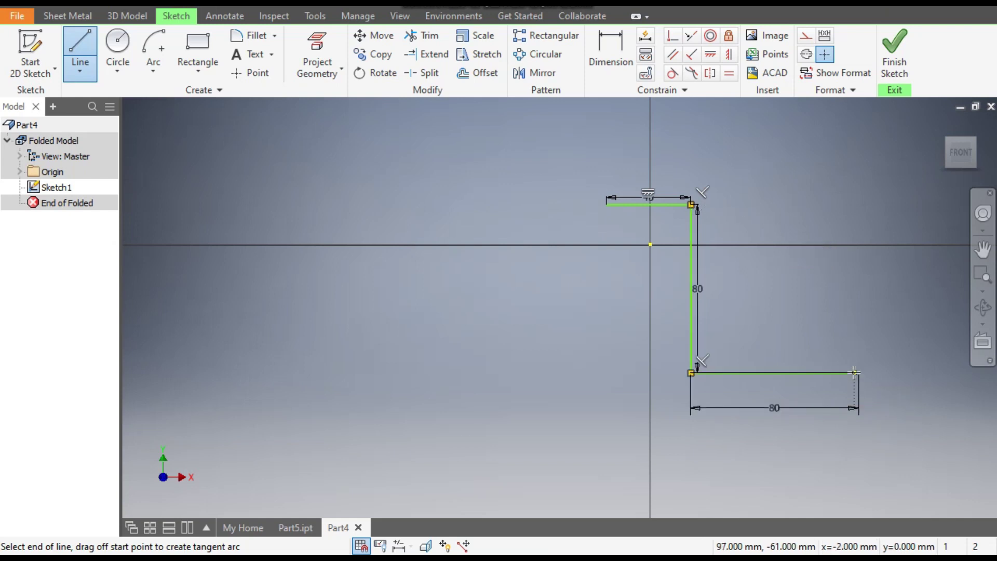
key("Escape")
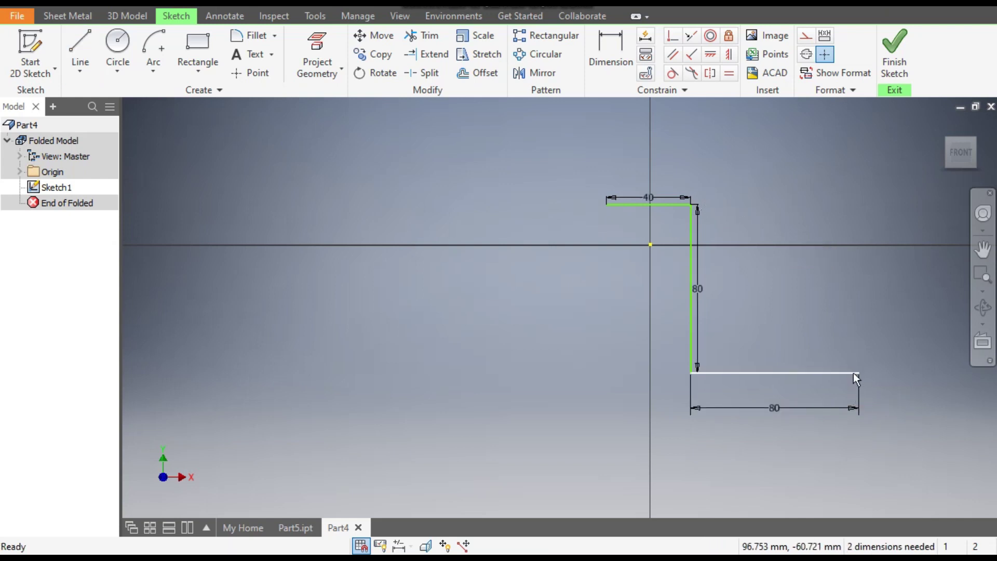
Set the profile's vertical line length to 40 mm
double_click(700, 294)
type("40")
key("Return")
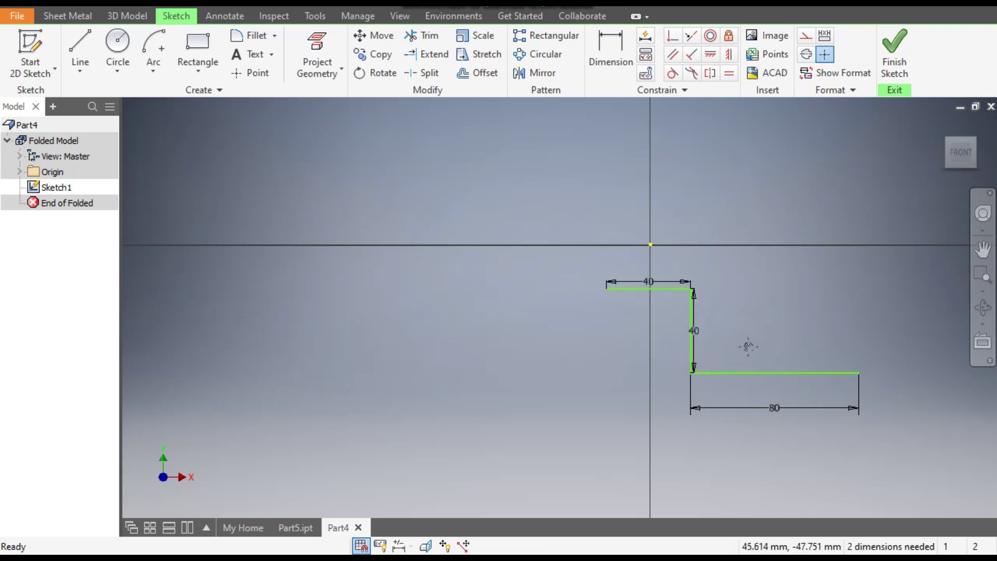
Move the profile up near the origin, make its lower corner coincident with the origin, and finish the sketch
middle_click_drag(749, 345, 719, 309)
mouse_move(672, 340)
left_mouse_down()
mouse_move(651, 204)
mouse_move(658, 197)
left_mouse_up()
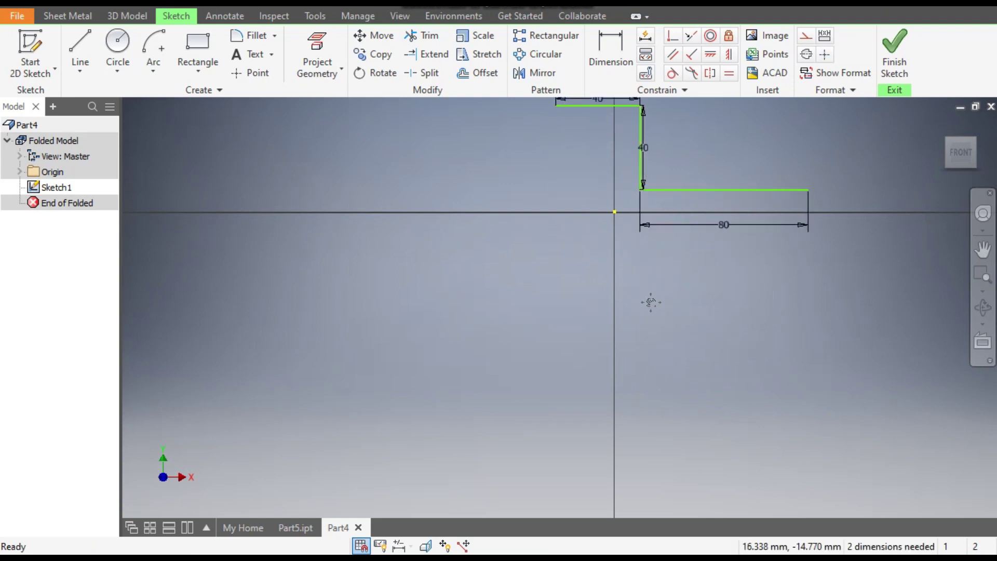
middle_click_drag(648, 301, 649, 366)
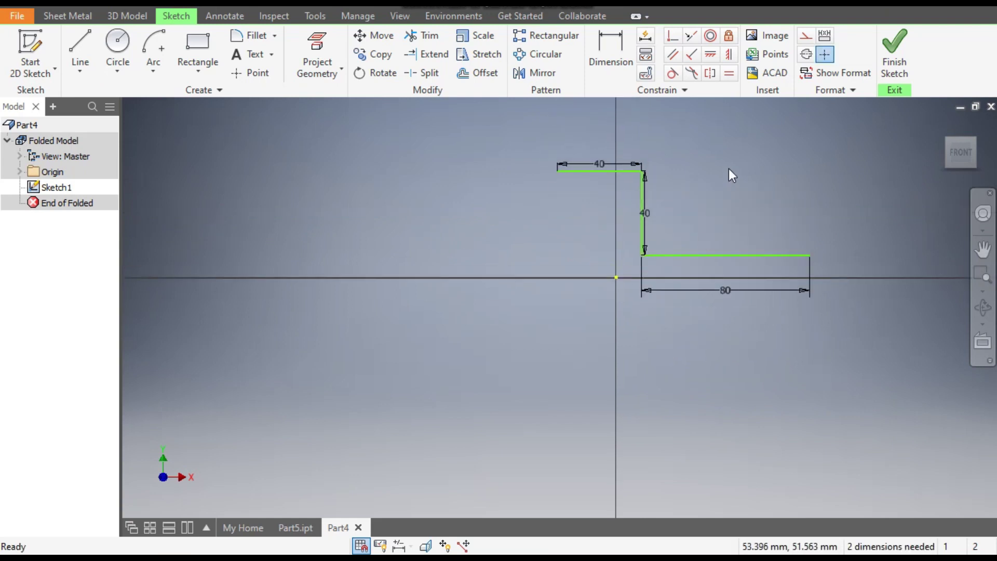
left_click(675, 41)
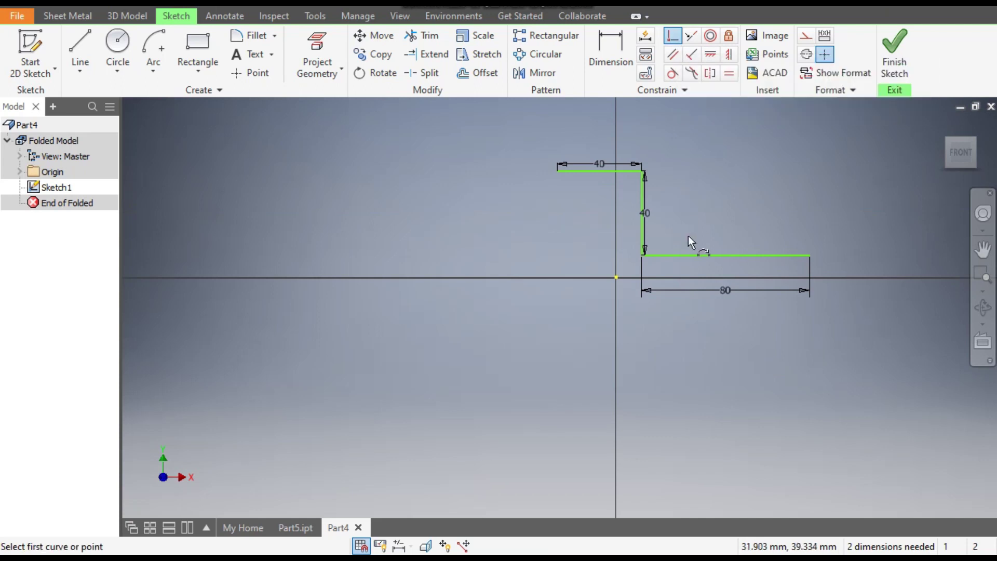
left_click(643, 256)
left_click(616, 279)
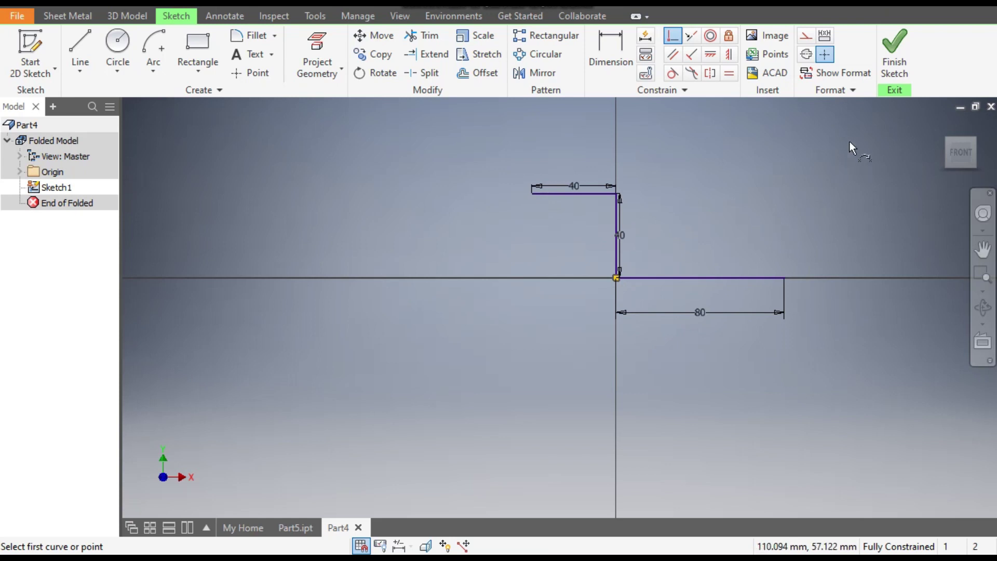
left_click(896, 62)
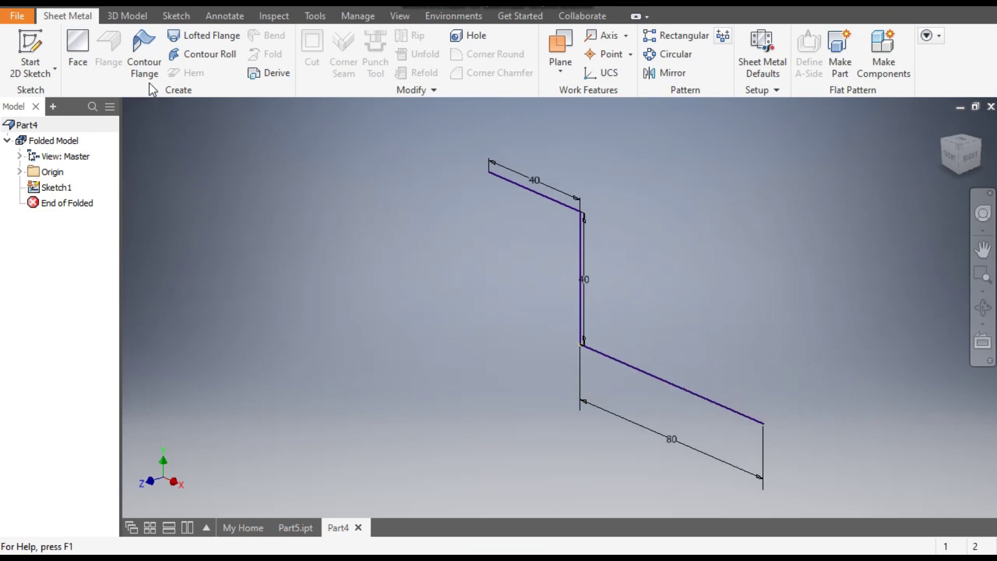
Start a contour flange from the stepped profile and flip the offset direction so the material lies inside the lower corner
left_click(140, 48)
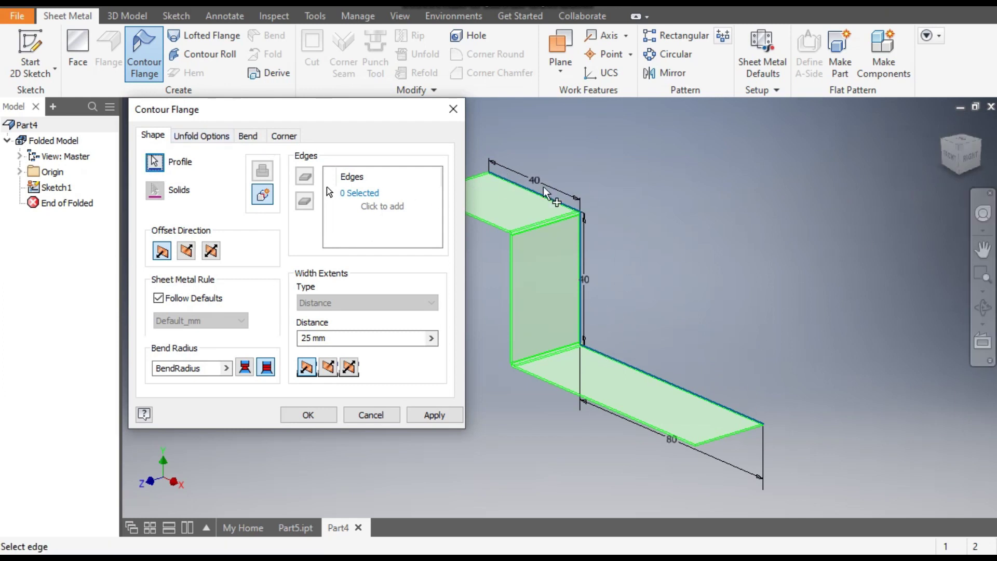
left_click(950, 156)
scroll(494, 350, "up", 4)
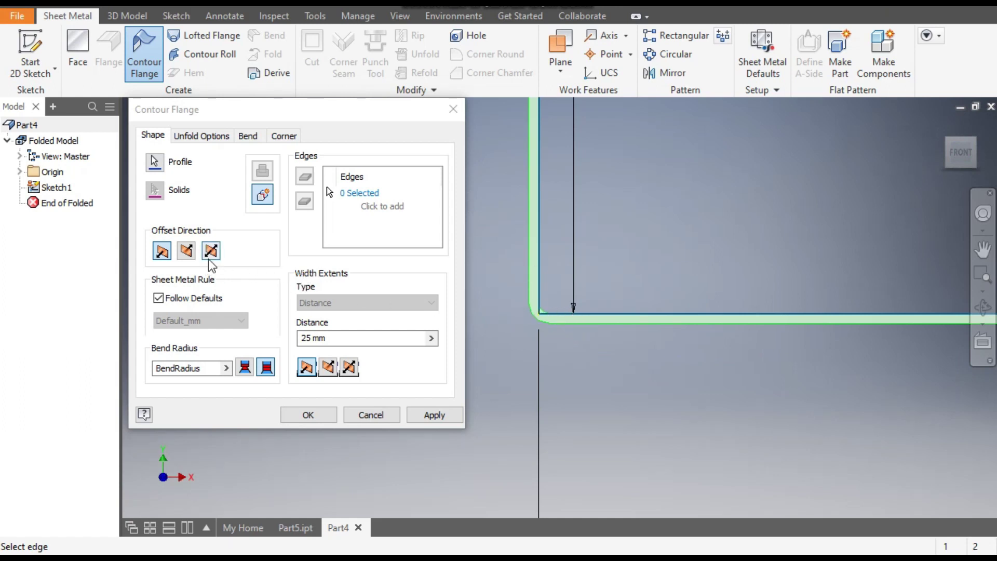
left_click(191, 255)
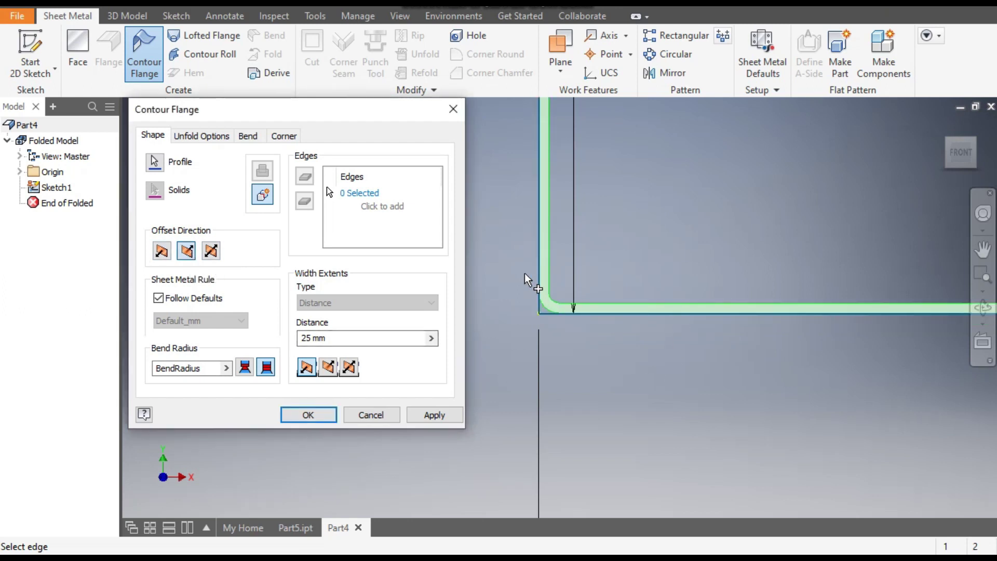
scroll(600, 340, "up", 4)
middle_click_drag(621, 367, 604, 321)
scroll(605, 321, "down", 3)
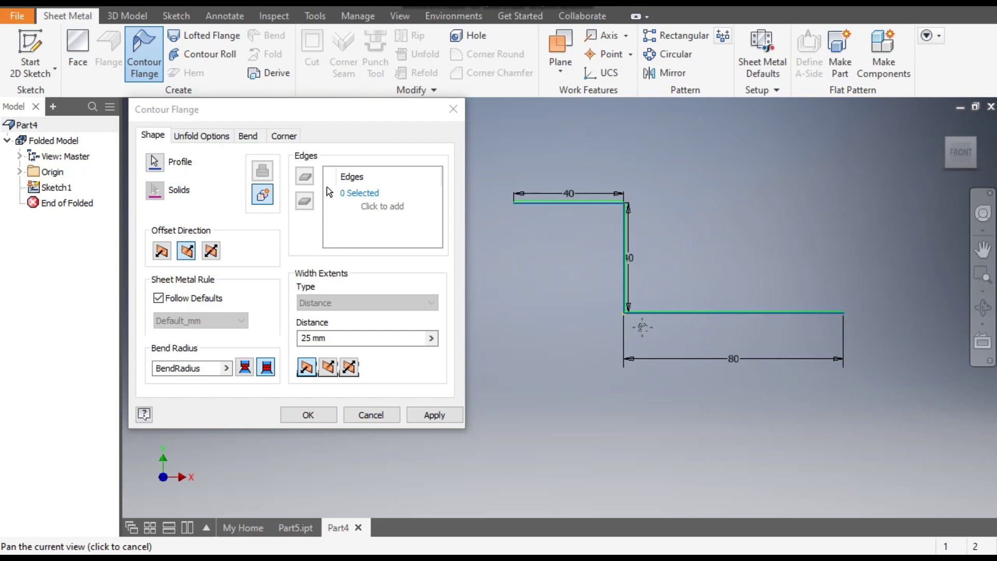
left_click(974, 140)
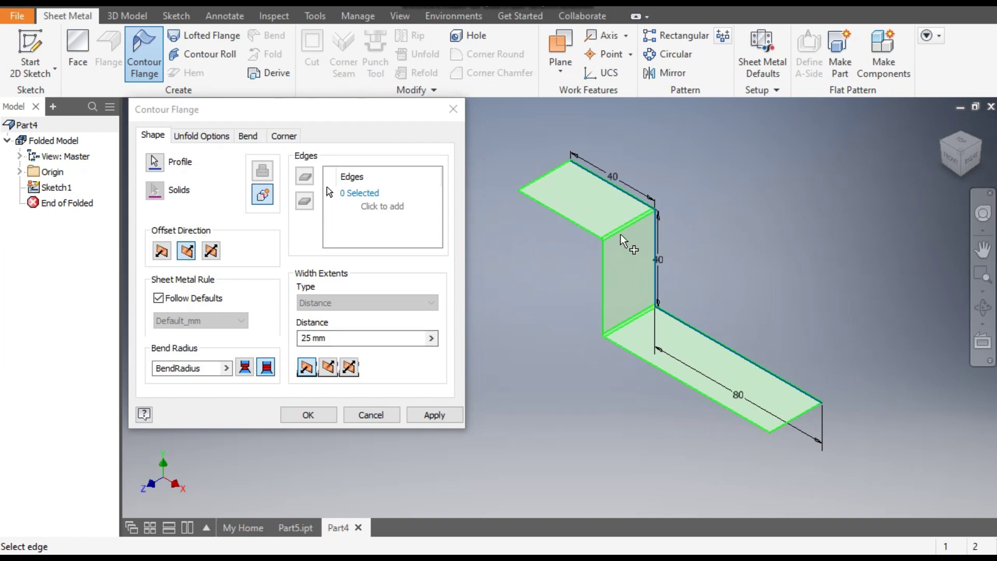
Set the contour flange's width to 60 mm, extending symmetrically about the profile, and create the flange
left_click(349, 367)
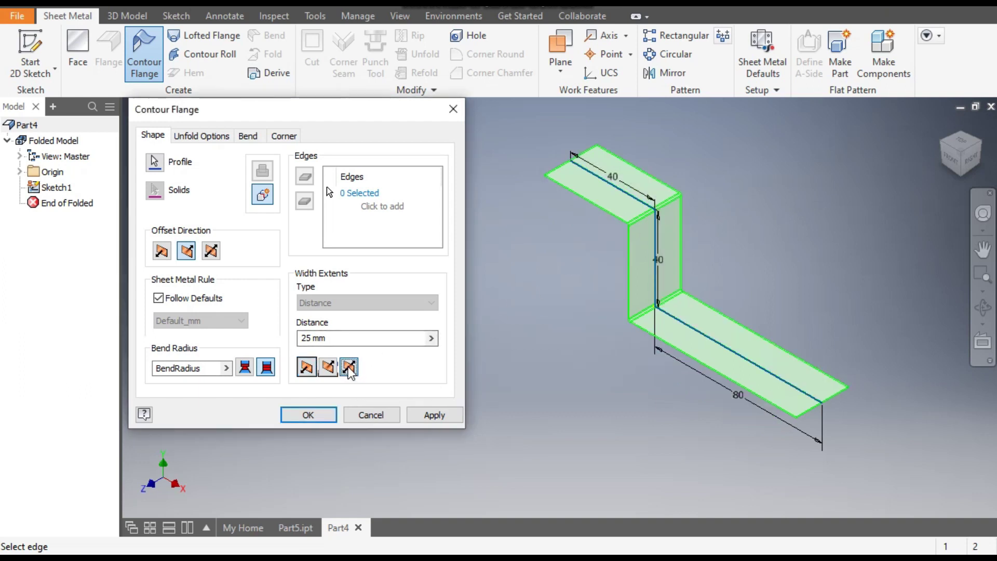
left_click_drag(327, 339, 299, 338)
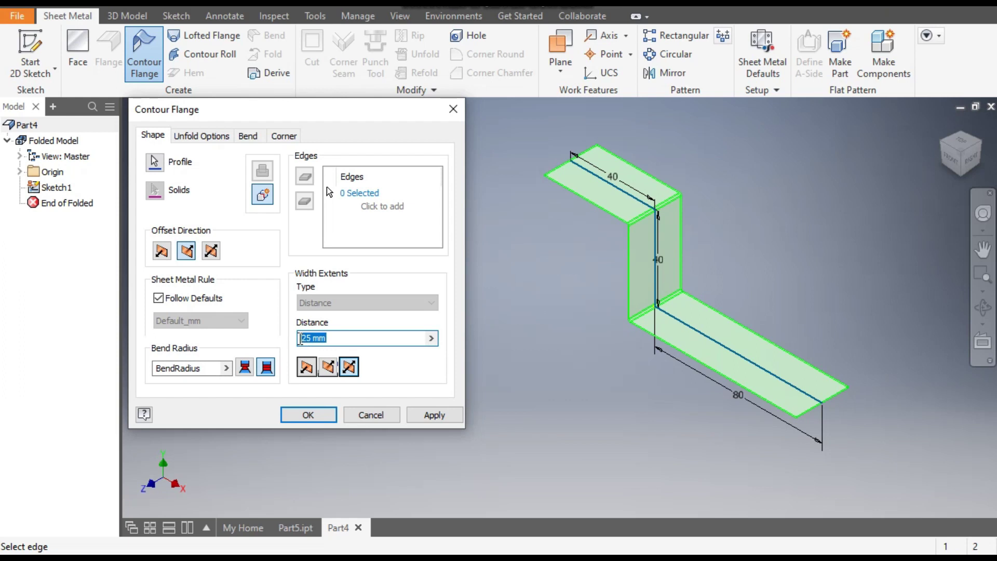
type("60")
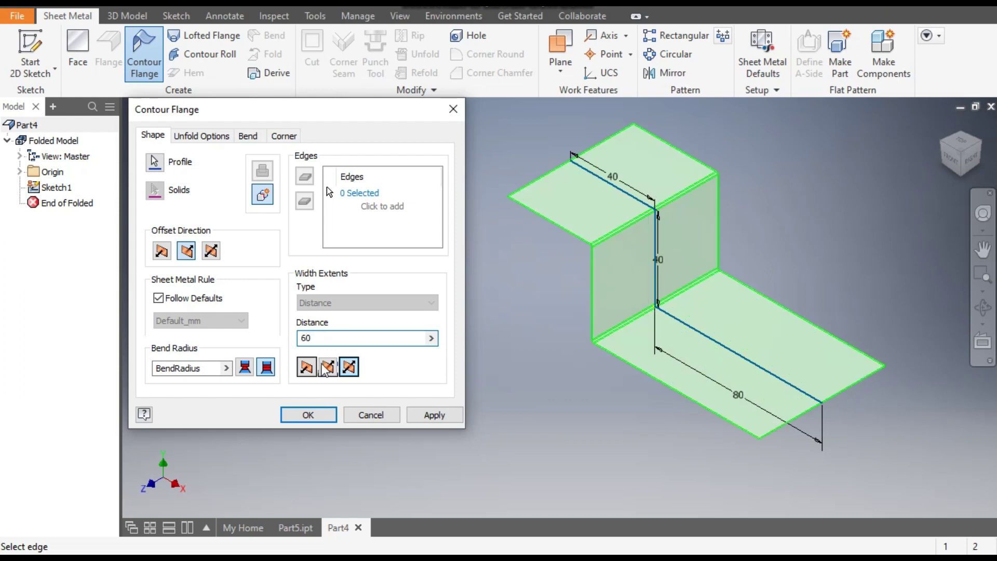
left_click(326, 419)
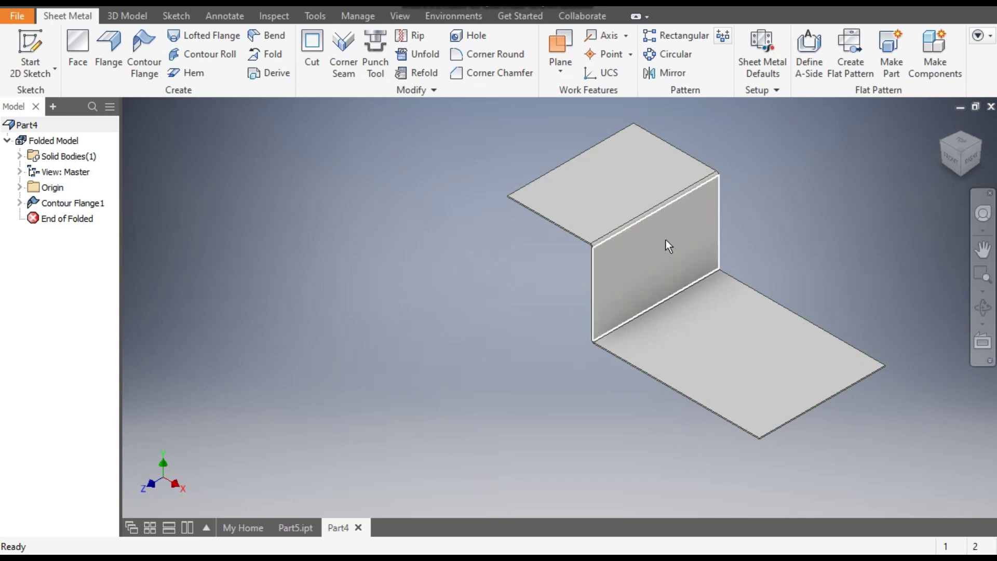
Stop taking the sheet thickness from the rule and set it to 2 mm in the sheet metal defaults
scroll(589, 246, "up", 5)
scroll(562, 238, "down", 5)
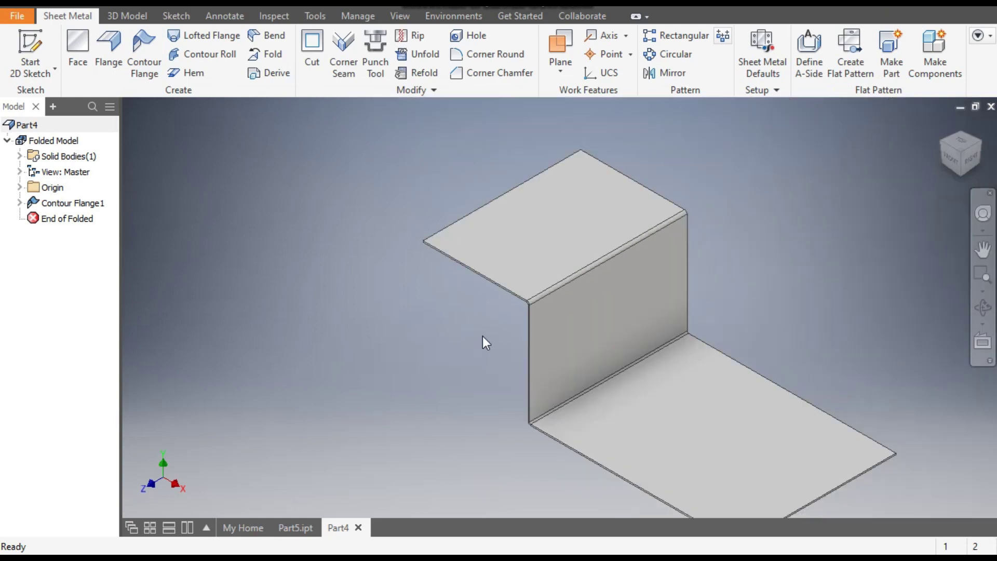
left_click(767, 58)
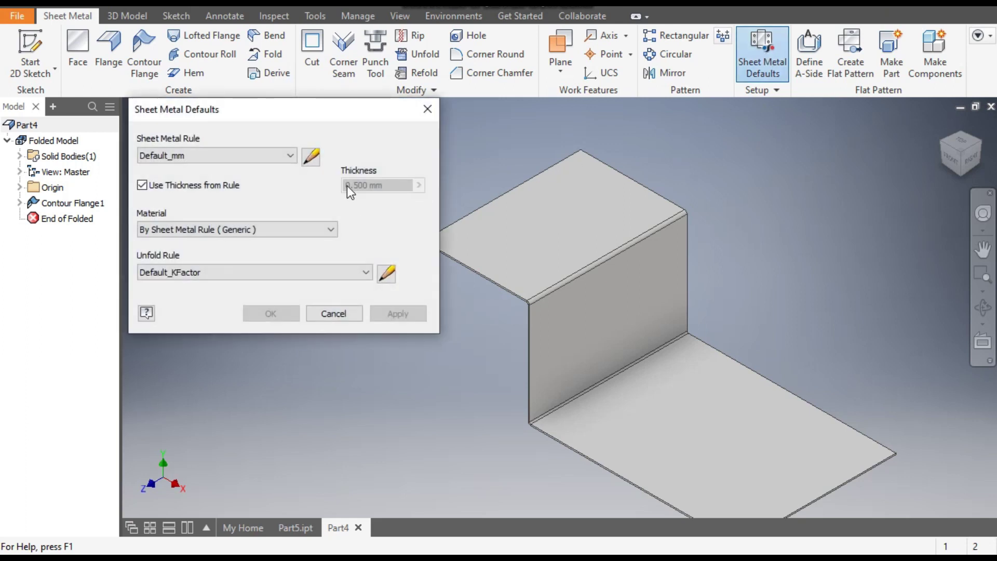
left_click(142, 185)
left_click_drag(367, 188, 355, 192)
type("2")
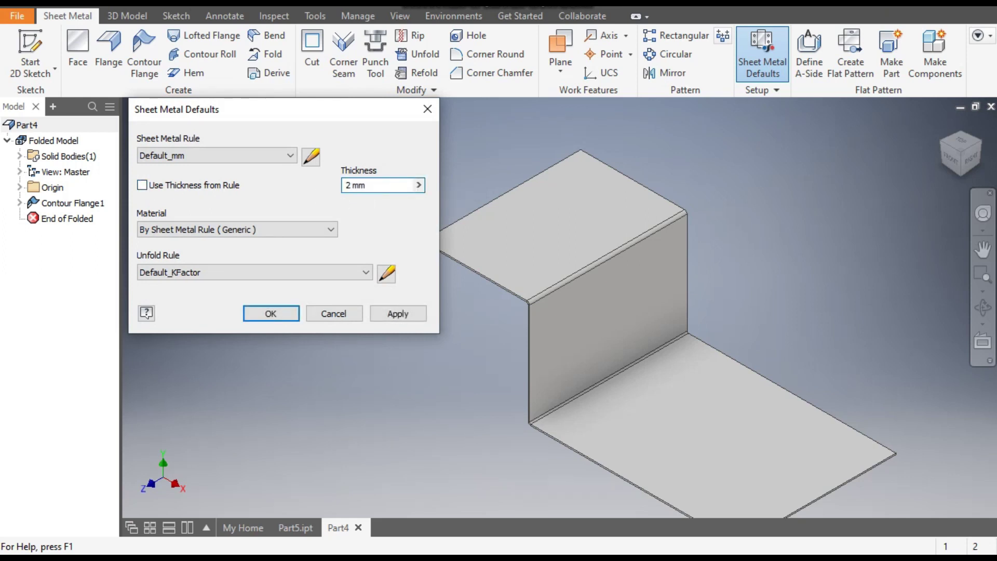
left_click(398, 314)
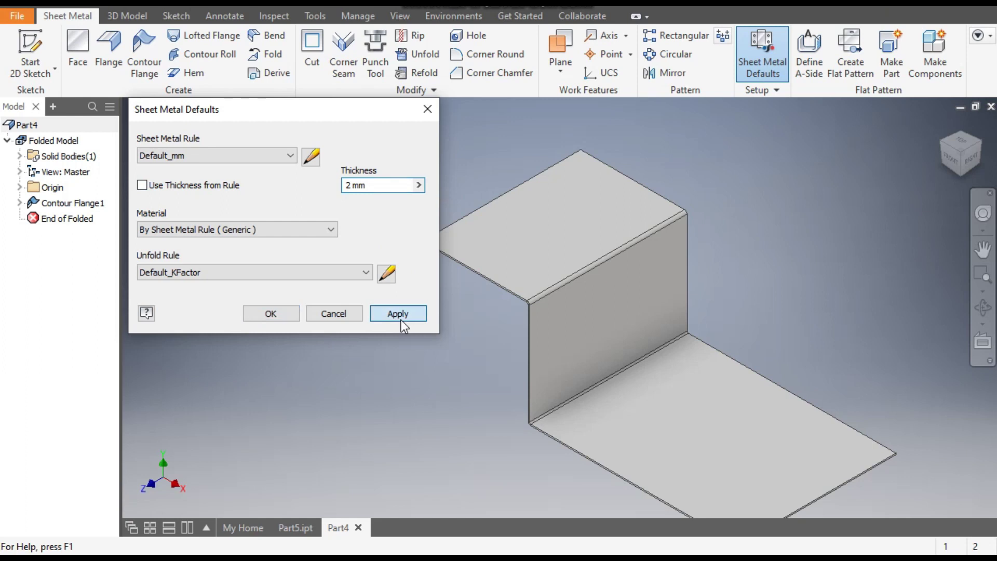
left_click(428, 108)
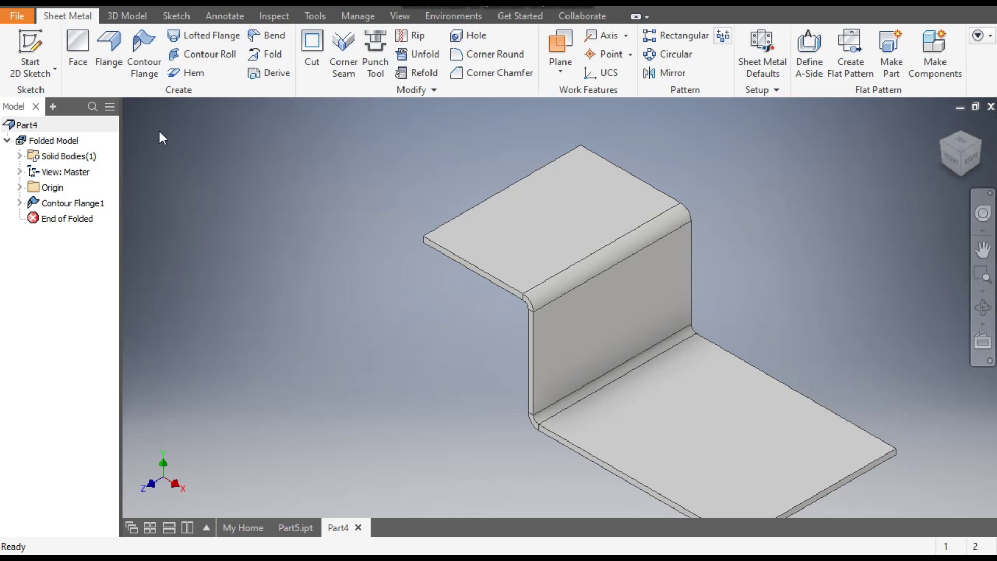
Start a single hem and set its gap to 10 mm and its length to 17 mm
left_click(178, 72)
middle_click_drag(453, 150, 574, 200)
left_click_drag(327, 213, 236, 221)
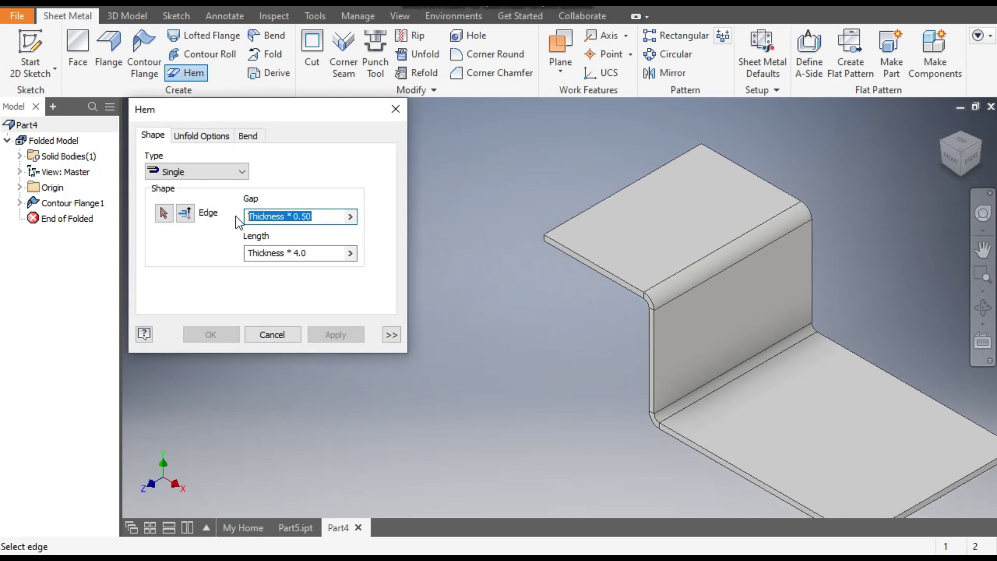
type("10")
left_click_drag(345, 253, 233, 264)
type("17")
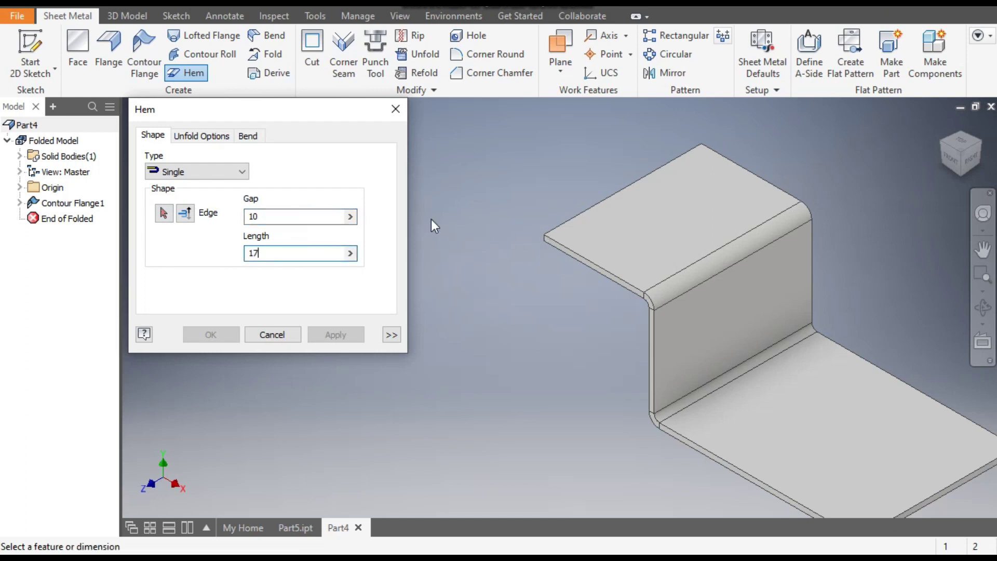
left_click(163, 213)
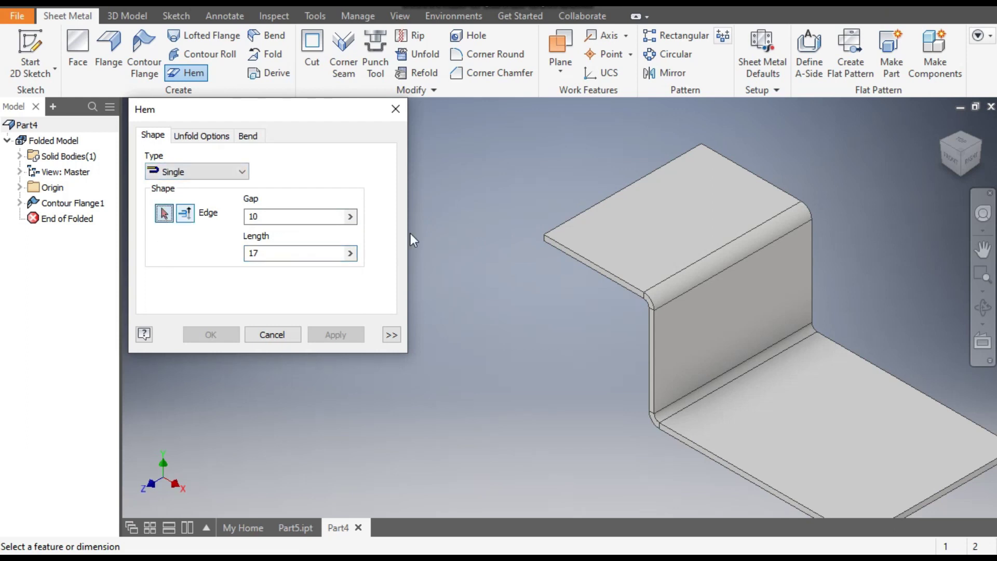
left_click(582, 216)
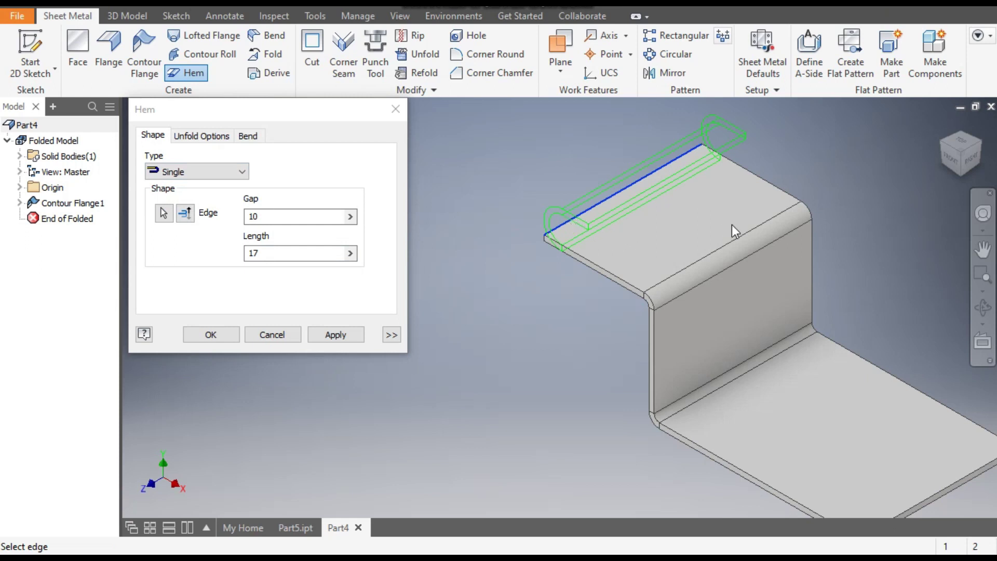
left_click(940, 145)
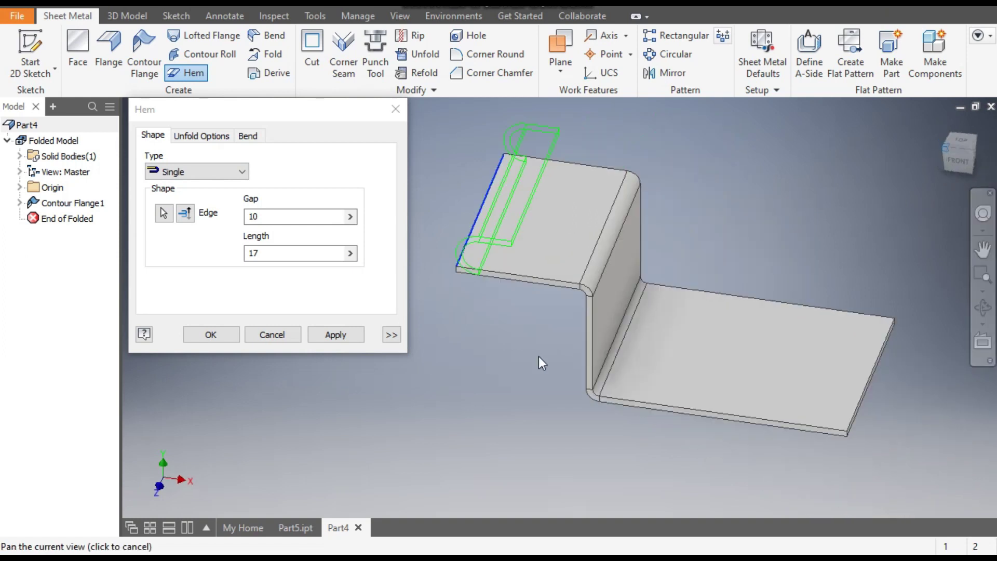
scroll(703, 244, "up", 5)
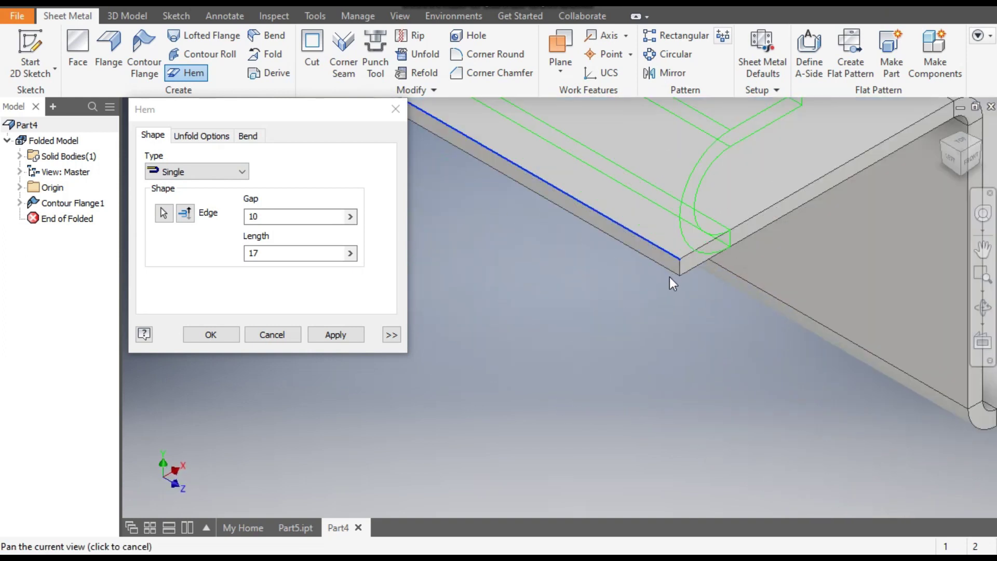
left_click_drag(700, 173, 767, 244)
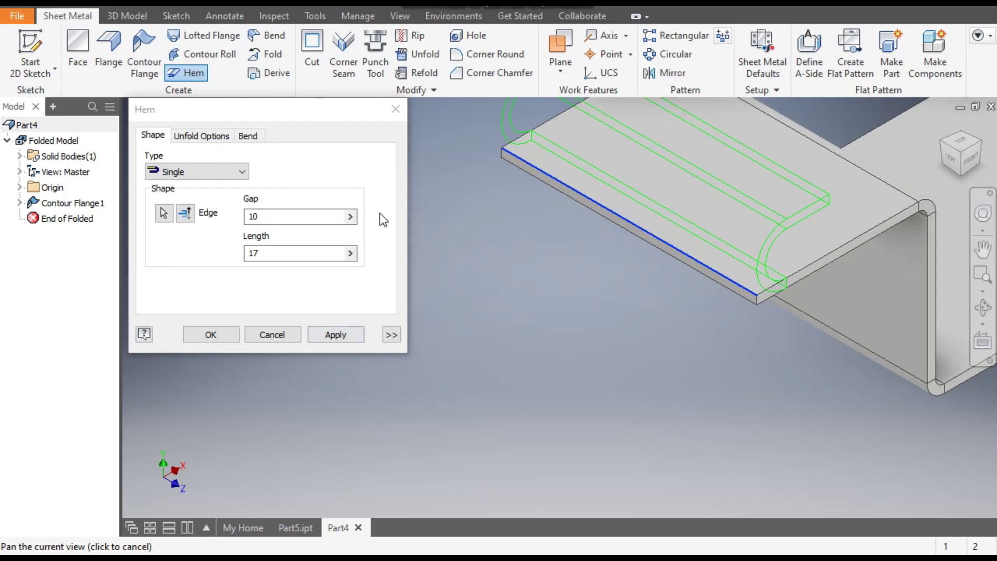
left_click(394, 117)
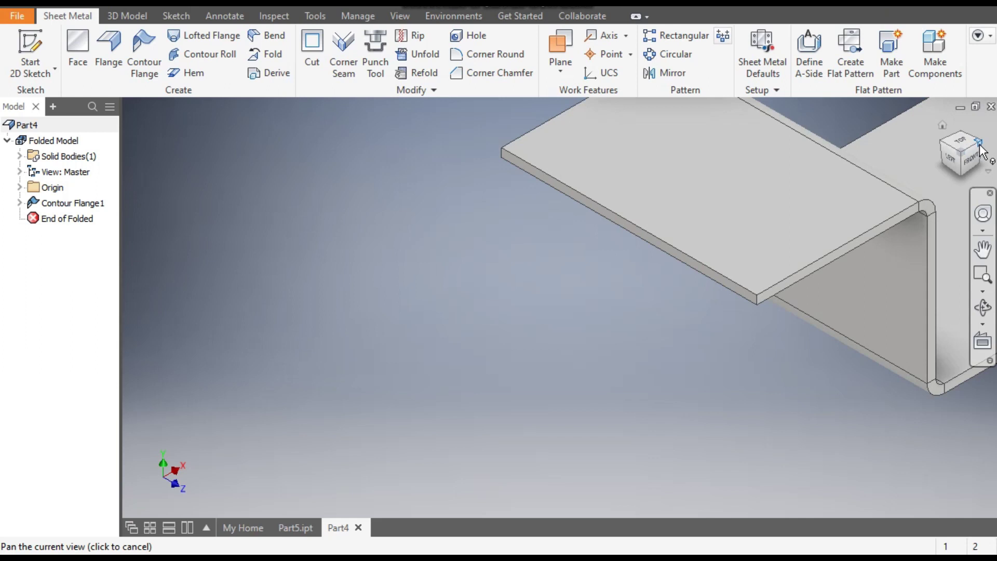
left_click(969, 158)
key("F6")
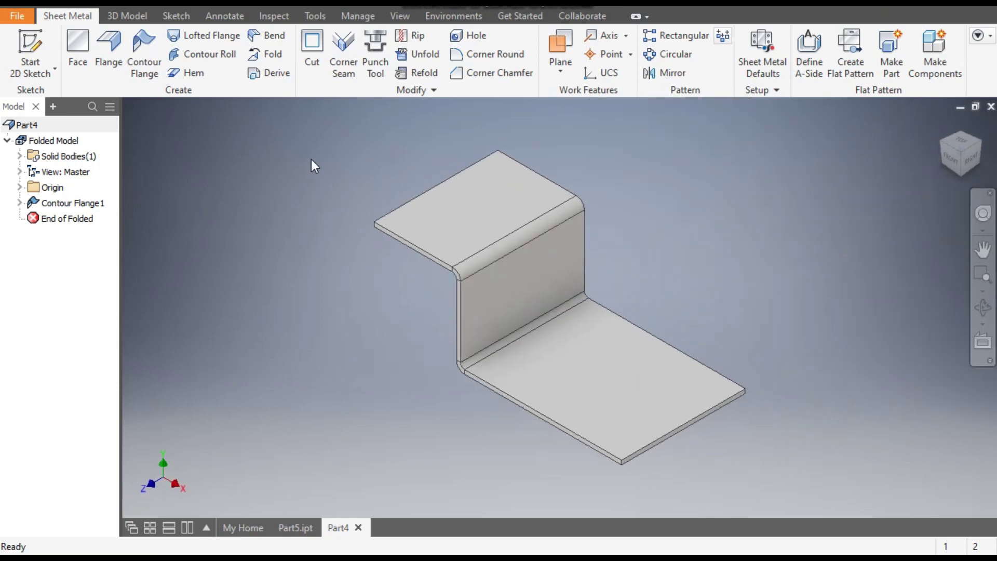
Create a single hem with 10 mm gap and 17 mm length on the lower edge of the upper flange's free end, curling underneath
left_click(193, 72)
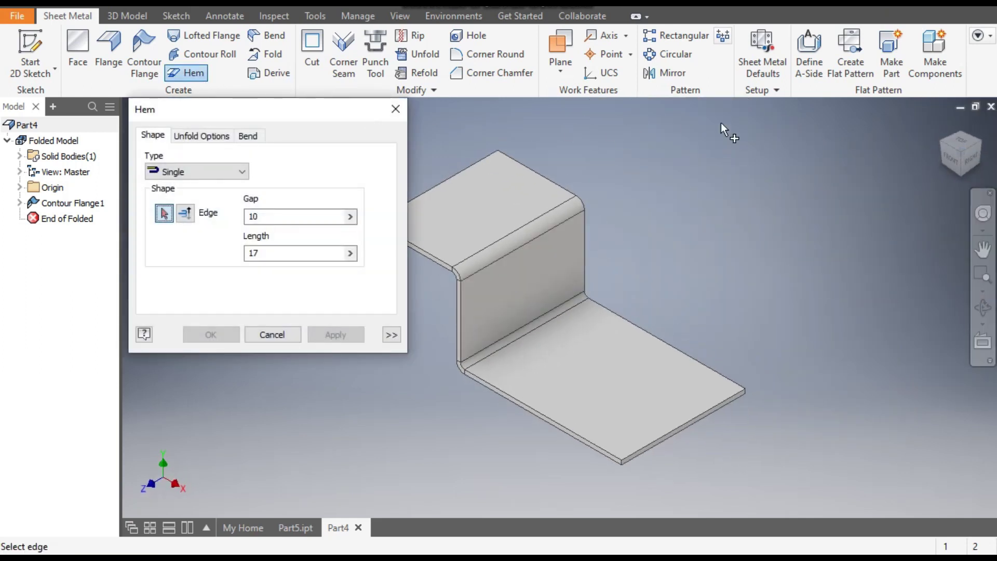
middle_click_drag(920, 135, 830, 235, "shift")
left_click(267, 216)
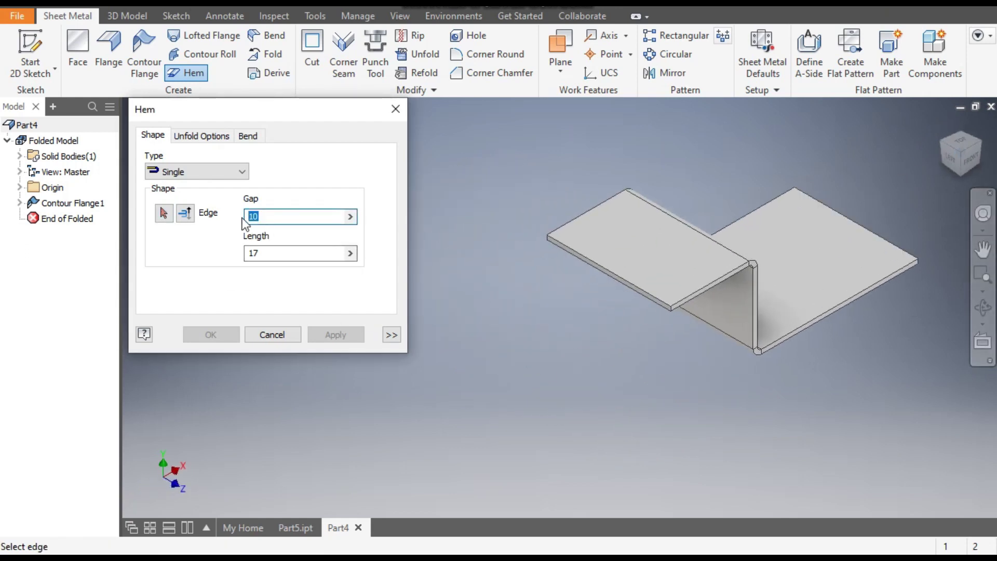
left_click(260, 254)
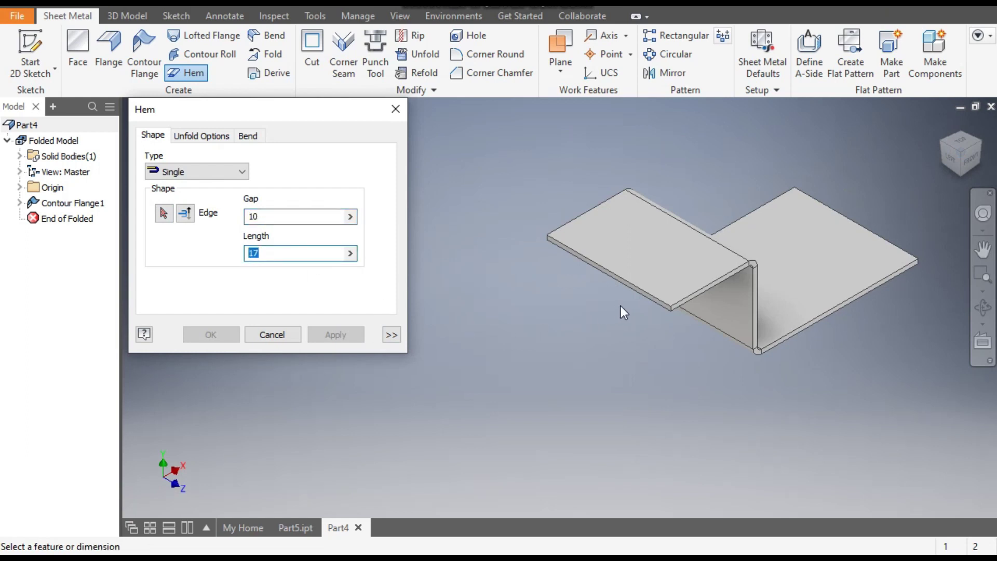
scroll(663, 323, "up", 2)
left_click(162, 214)
left_click(667, 319)
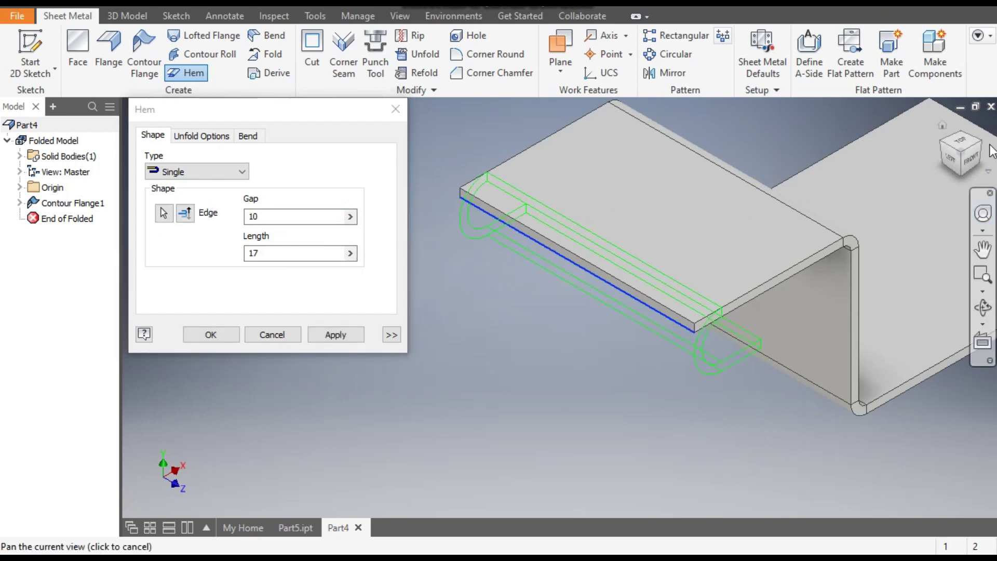
left_click(942, 125)
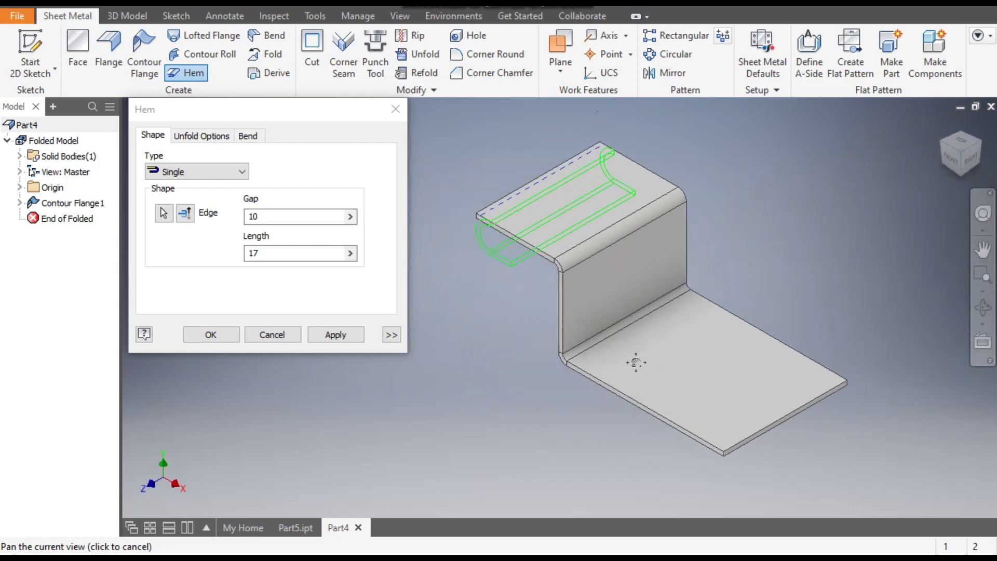
scroll(594, 278, "up", 3)
scroll(578, 313, "down", 3)
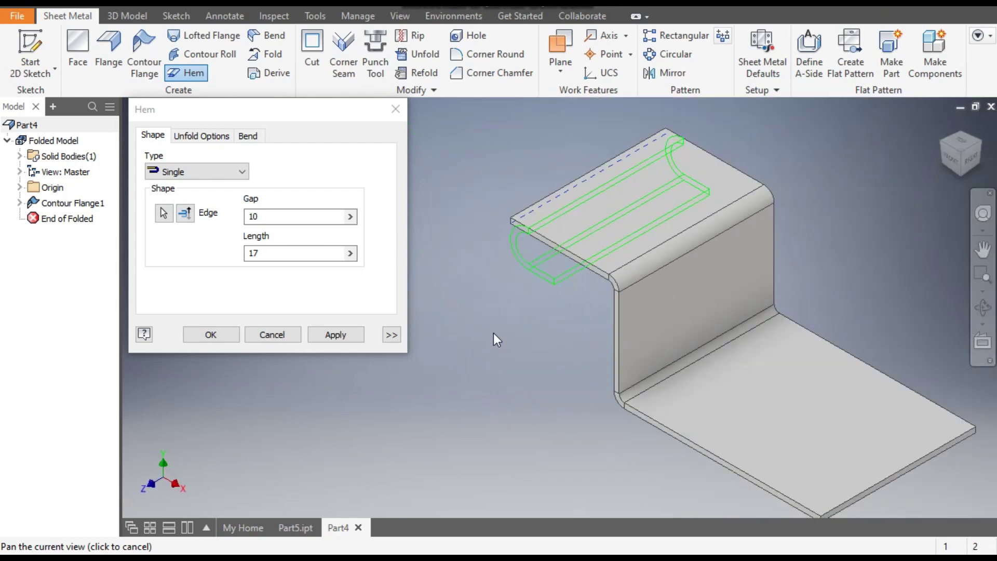
left_click(338, 339)
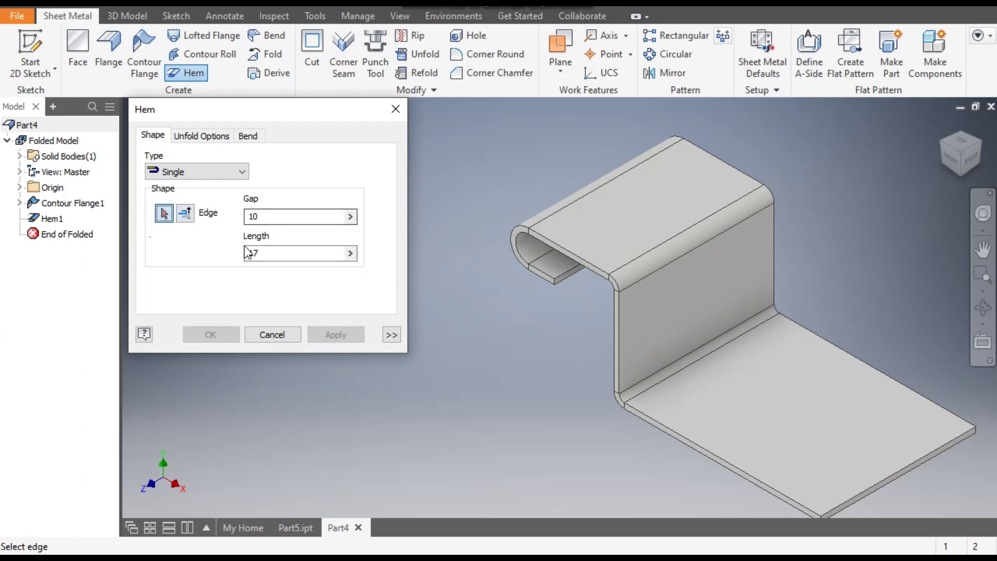
Add a second hem with 10 mm gap and 17 mm length on the upper edge of the lower flange's free end, curling upward
middle_click_drag(637, 345, 597, 240)
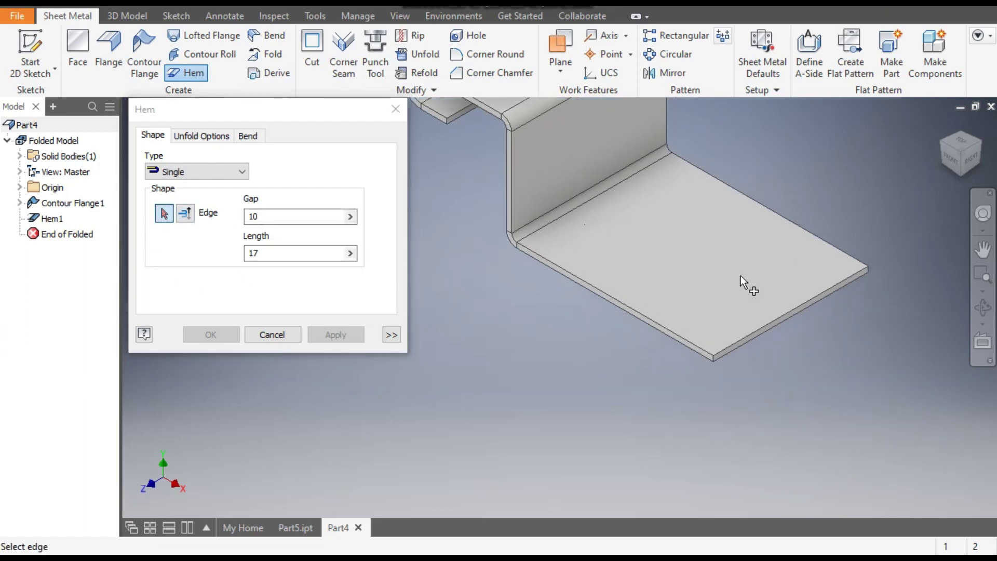
left_click(772, 324)
middle_click_drag(807, 354, 866, 380)
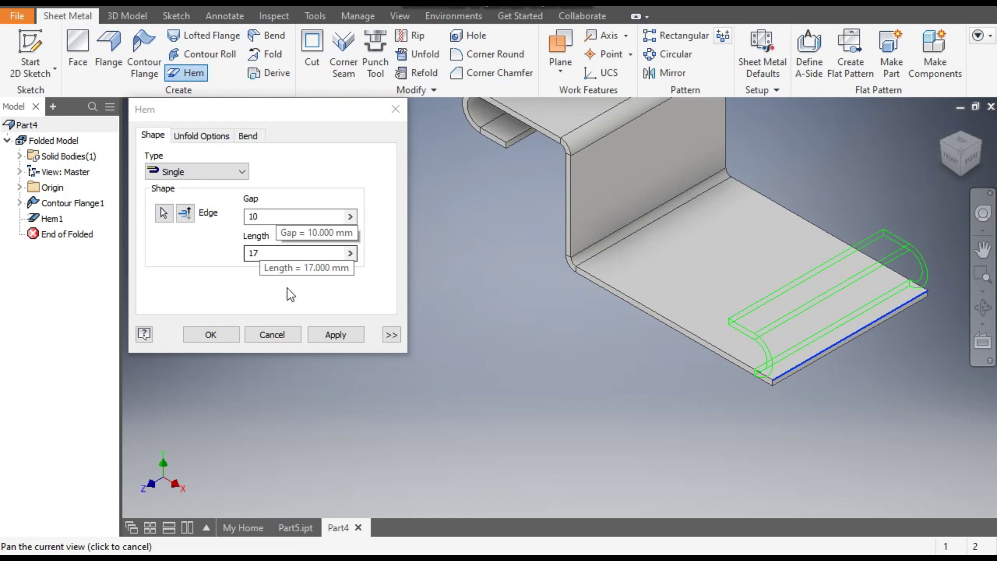
left_click(338, 336)
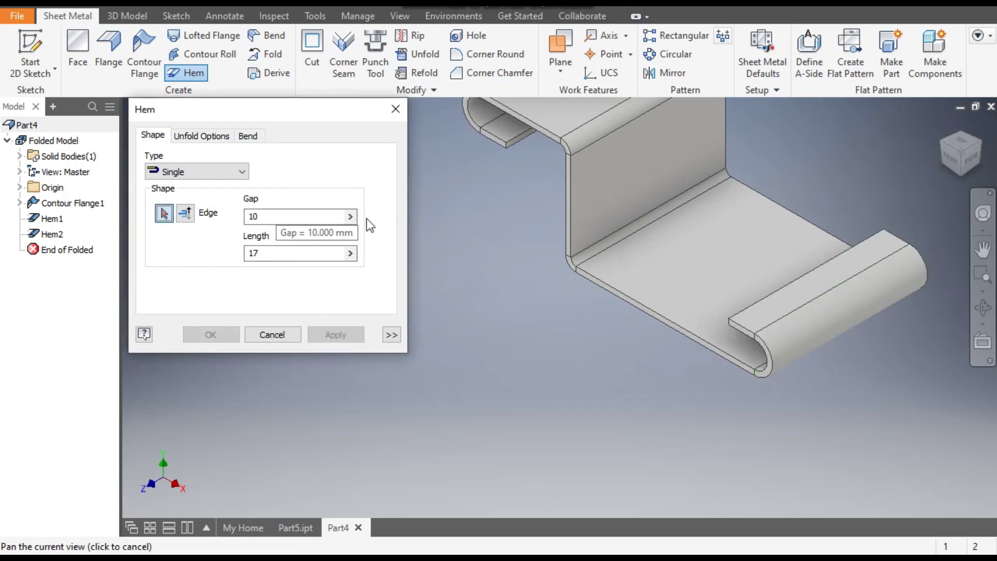
left_click(395, 111)
Start a new sketch on the upper face of the lower flange
middle_click_drag(602, 378, 544, 398)
scroll(697, 368, "down", 3)
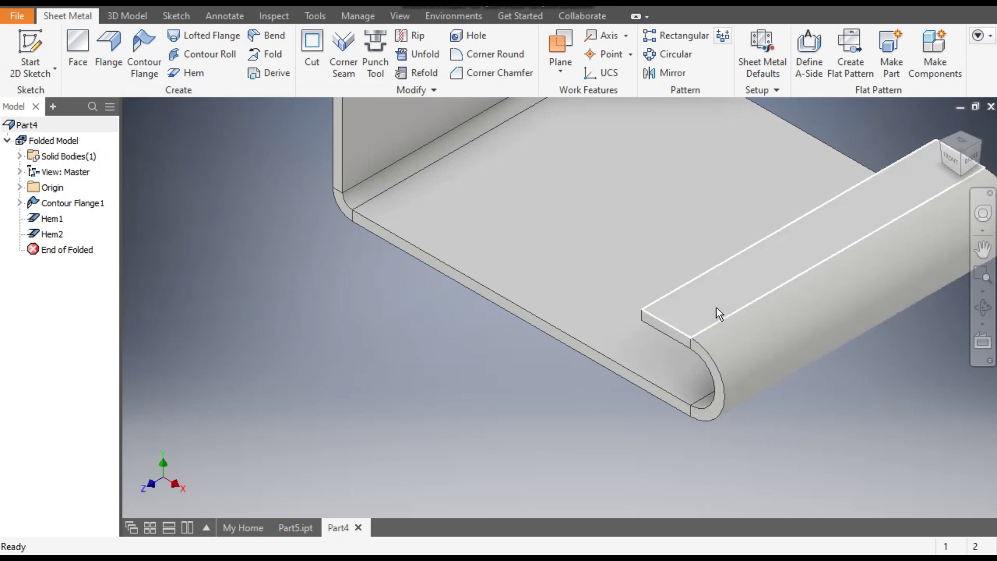
scroll(699, 364, "up", 5)
middle_click_drag(659, 445, 593, 419)
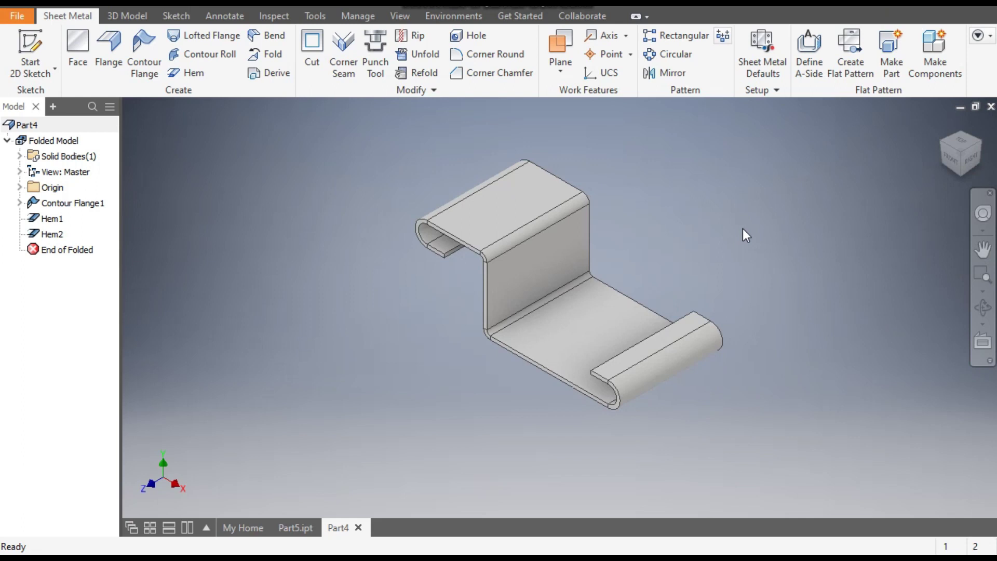
left_click(600, 315)
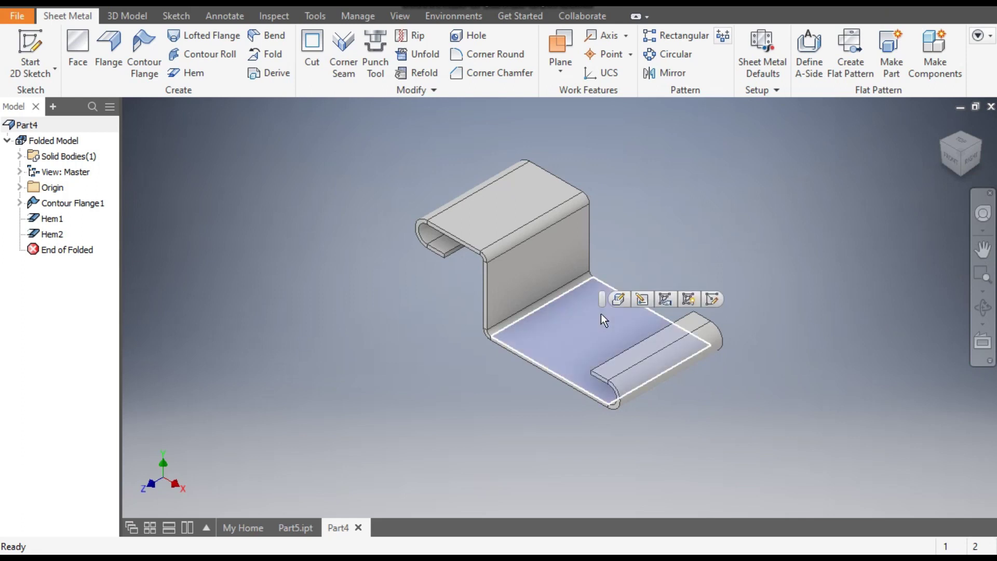
left_click(712, 299)
left_click(978, 139)
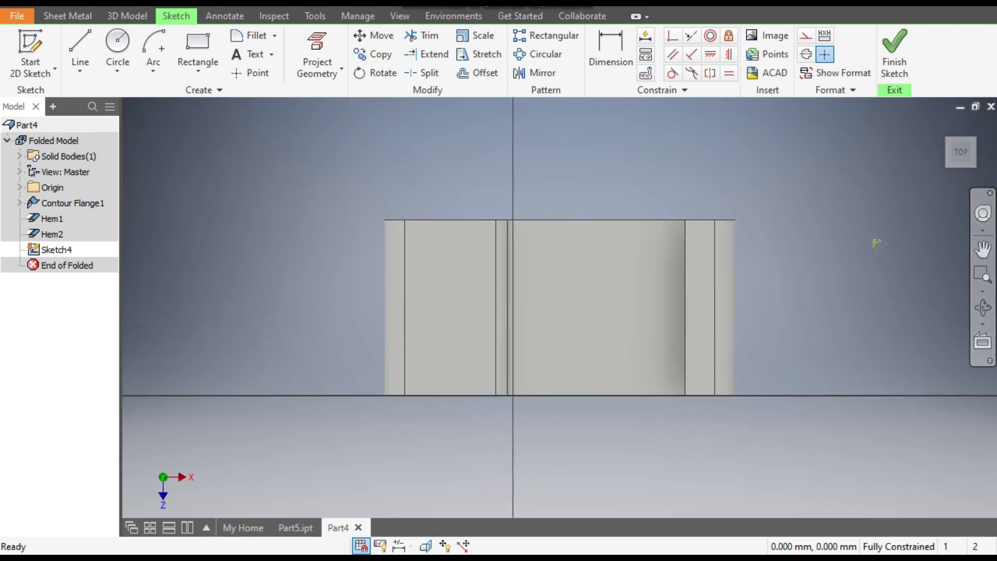
middle_click_drag(877, 242, 737, 167)
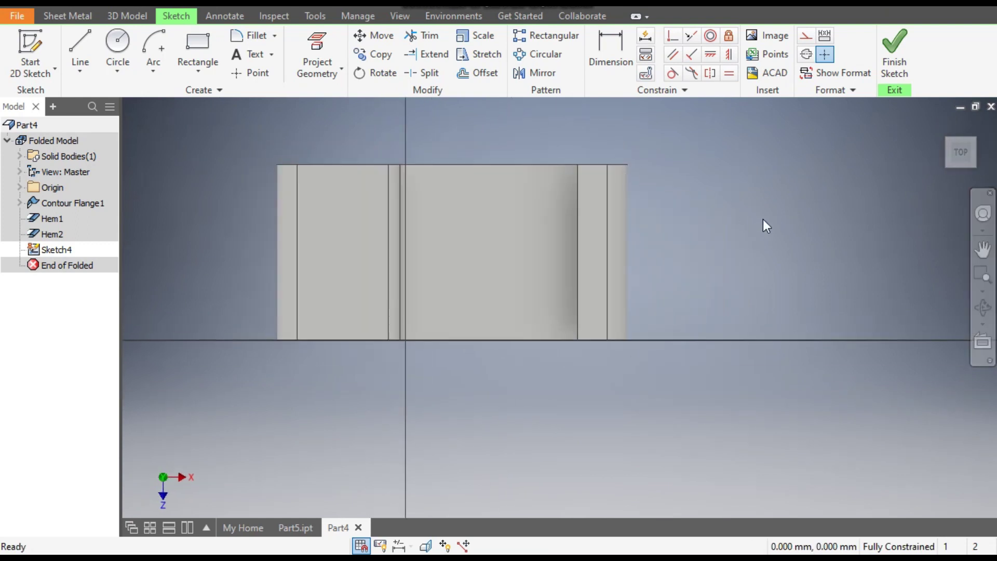
Sketch a rectangle across the lower hem, starting about 50 mm inside the hem's bend line and extending past the flange end
left_click(189, 64)
left_click(213, 101)
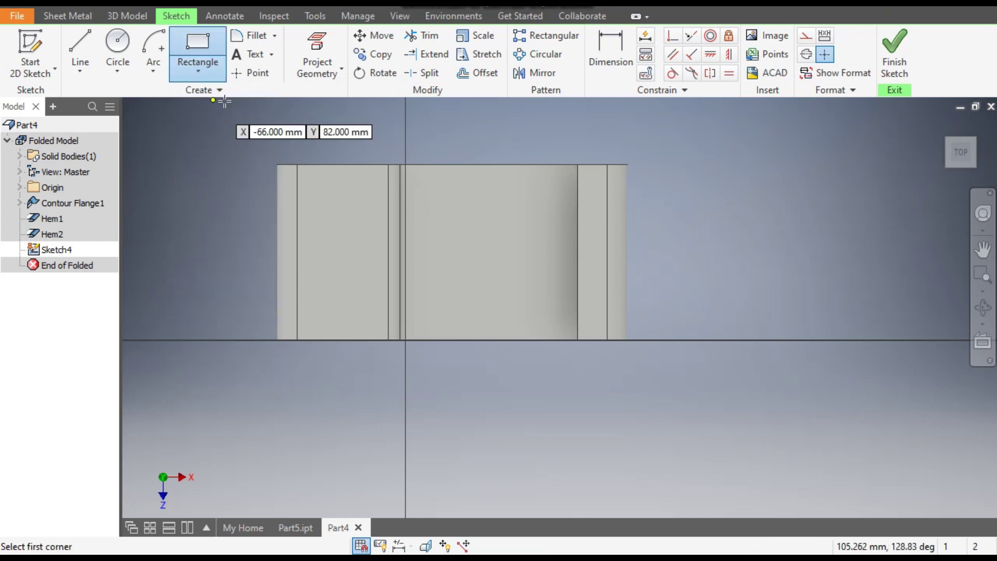
left_click(461, 221)
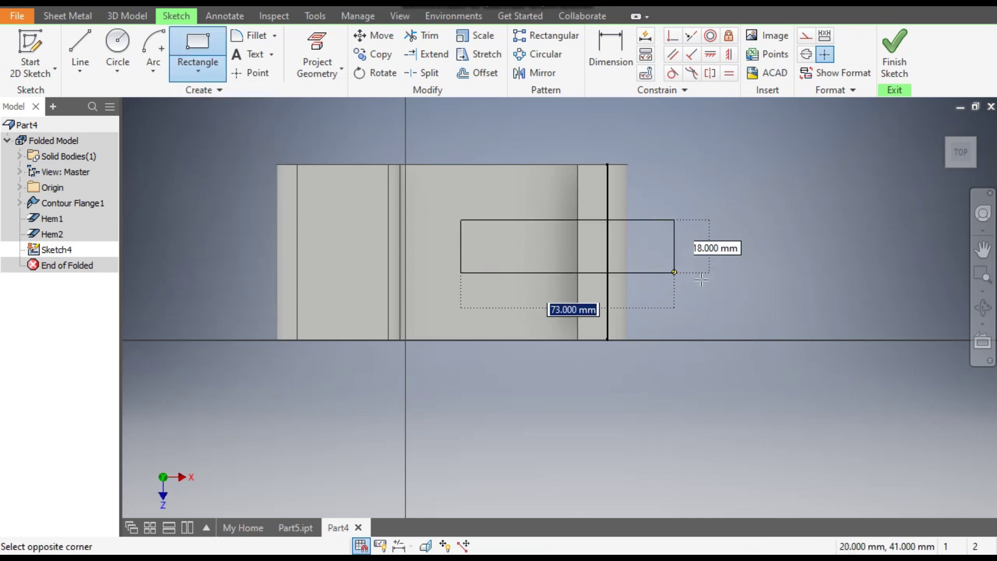
left_click(708, 301)
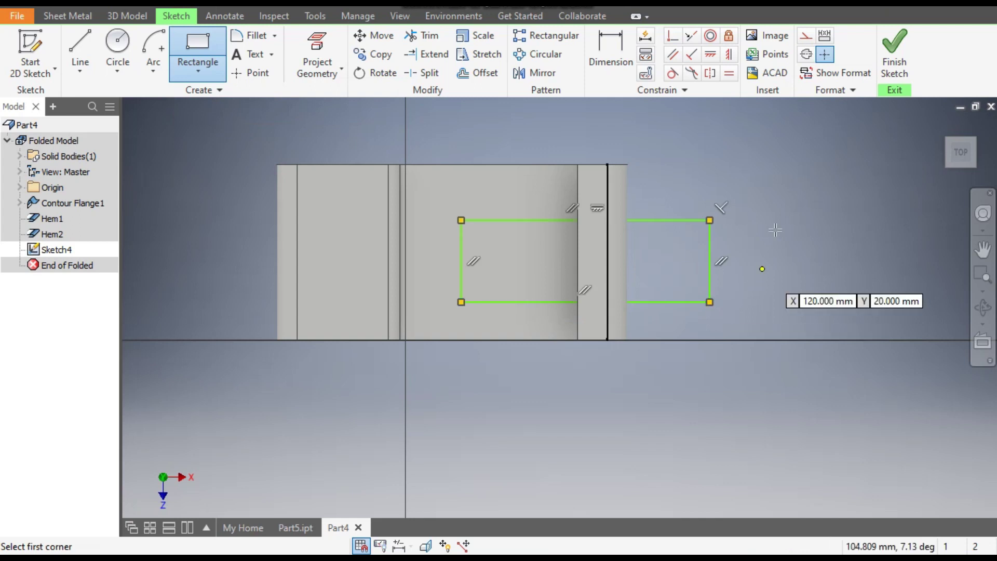
Dimension the rectangle's inner edge 40 mm from the lower hem's bend line
left_click(608, 58)
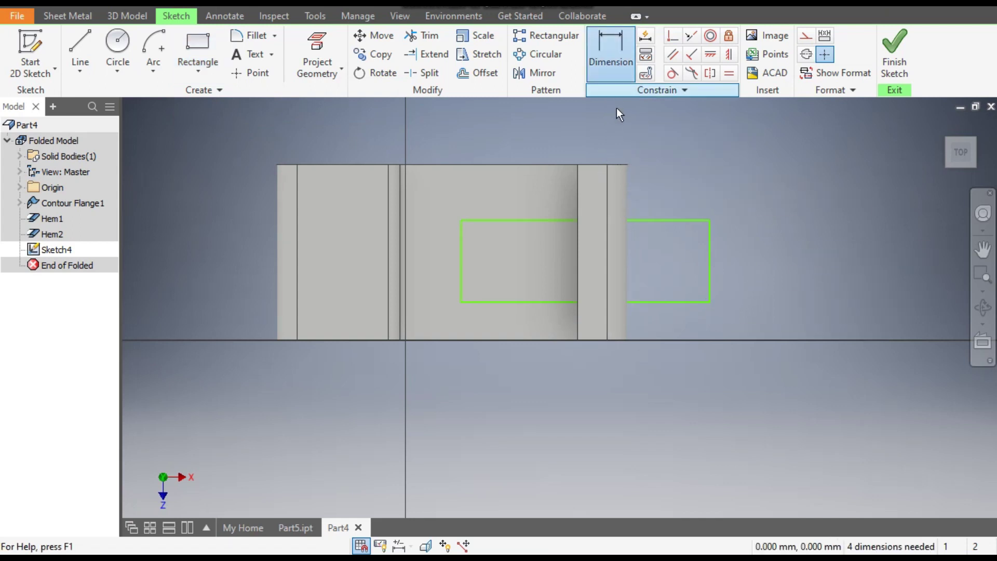
left_click(609, 201)
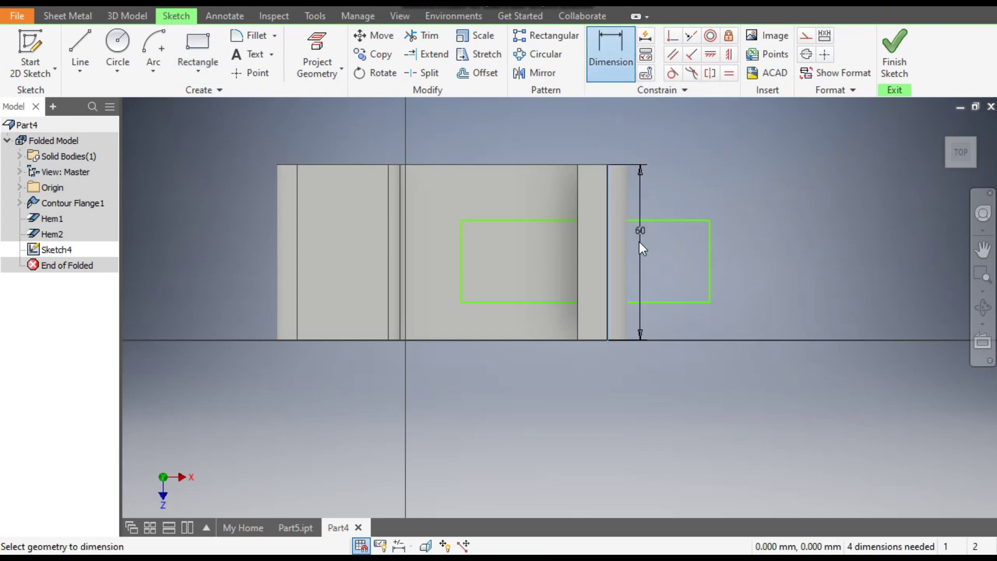
left_click(461, 257)
left_click(501, 186)
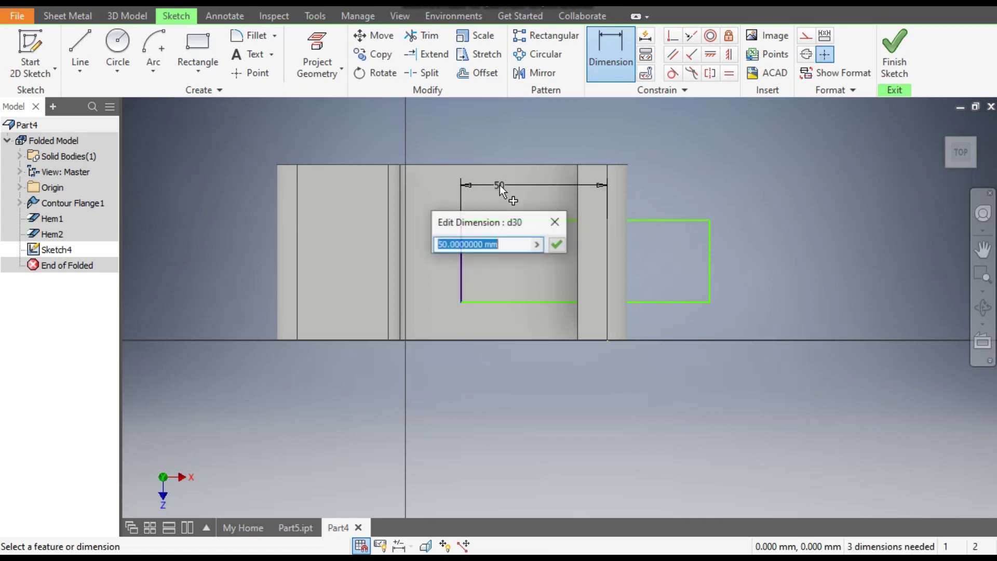
type("40")
key("Return")
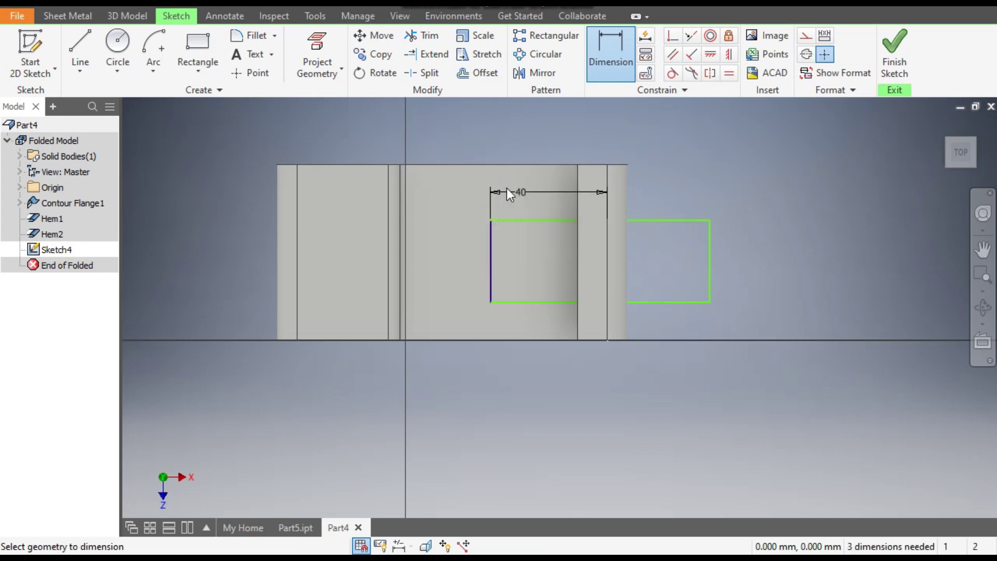
Set the rectangle's width along its inner edge to 25 mm
left_click(492, 285)
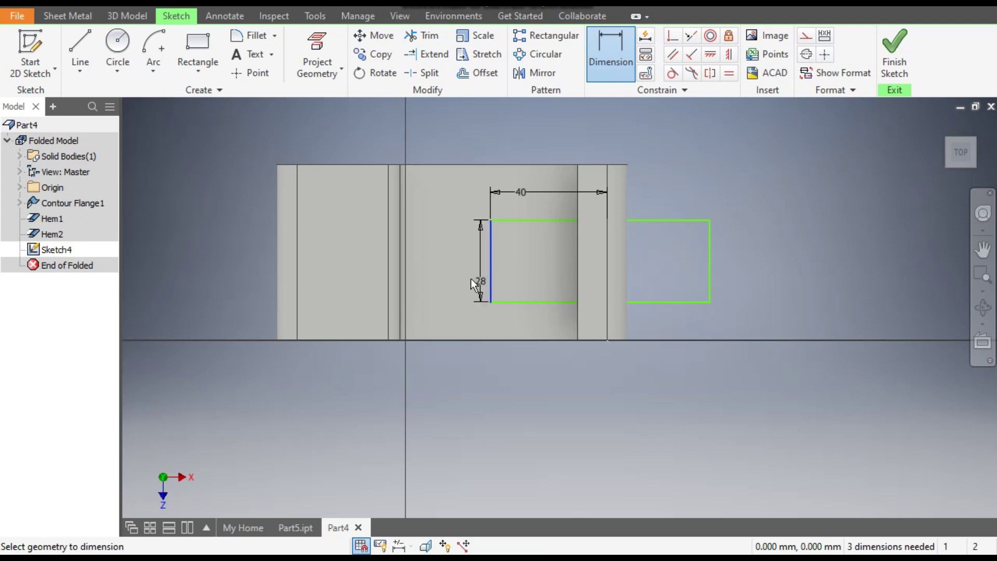
left_click(461, 278)
type("25")
key("Return")
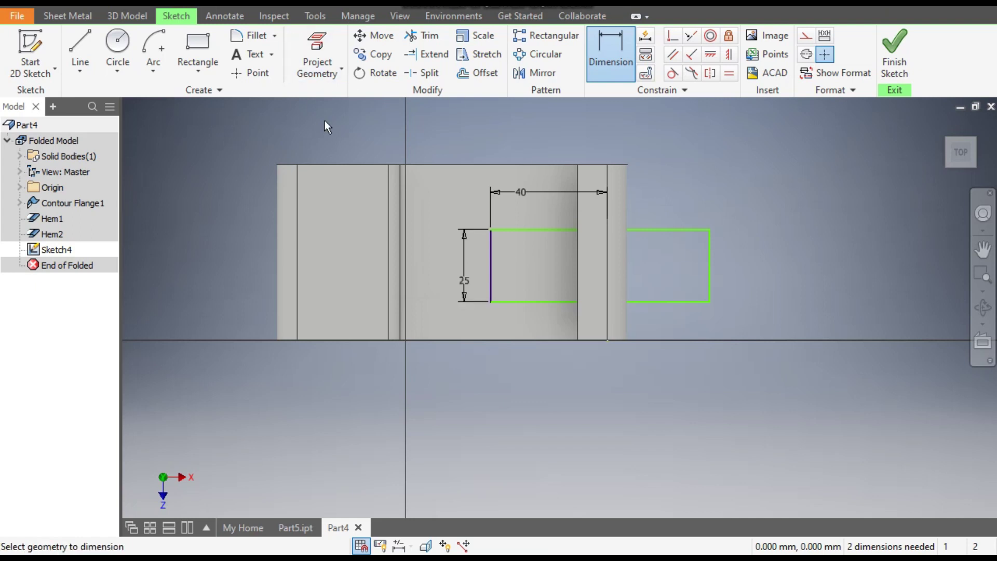
Centre the rectangle across the flange with a horizontal constraint between the step's bend edge midpoint and the rectangle's inner edge midpoint
left_click(712, 57)
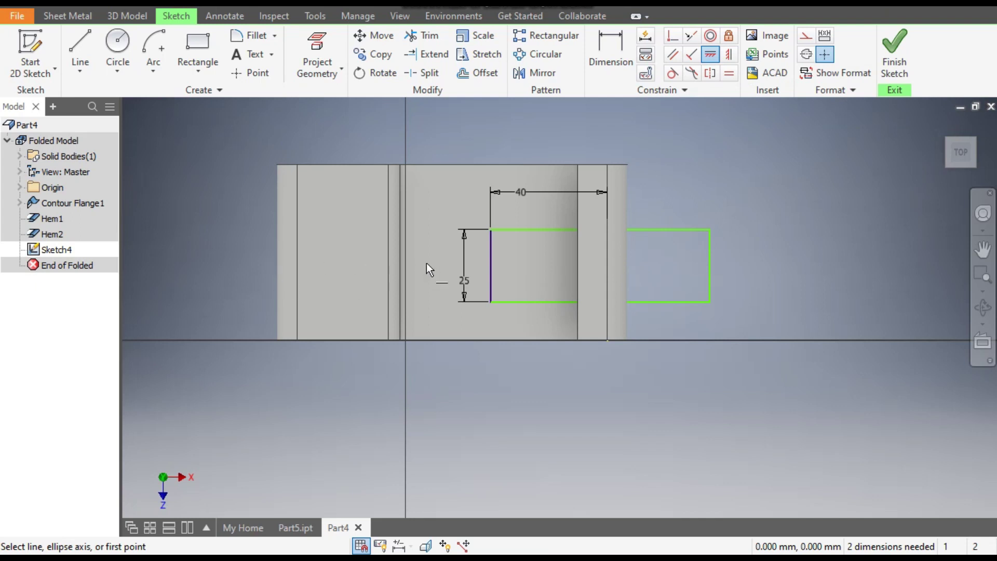
left_click(400, 252)
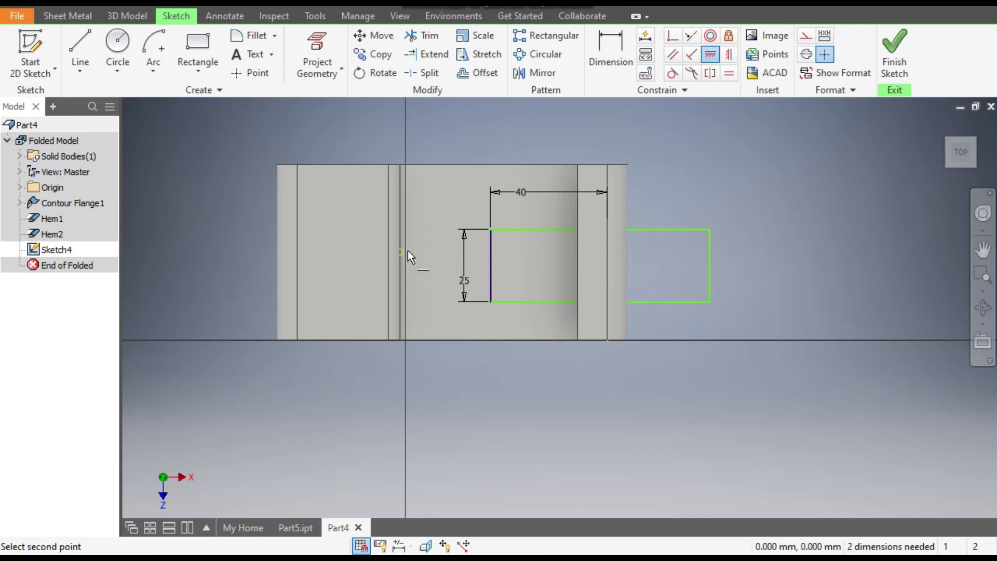
left_click(490, 266)
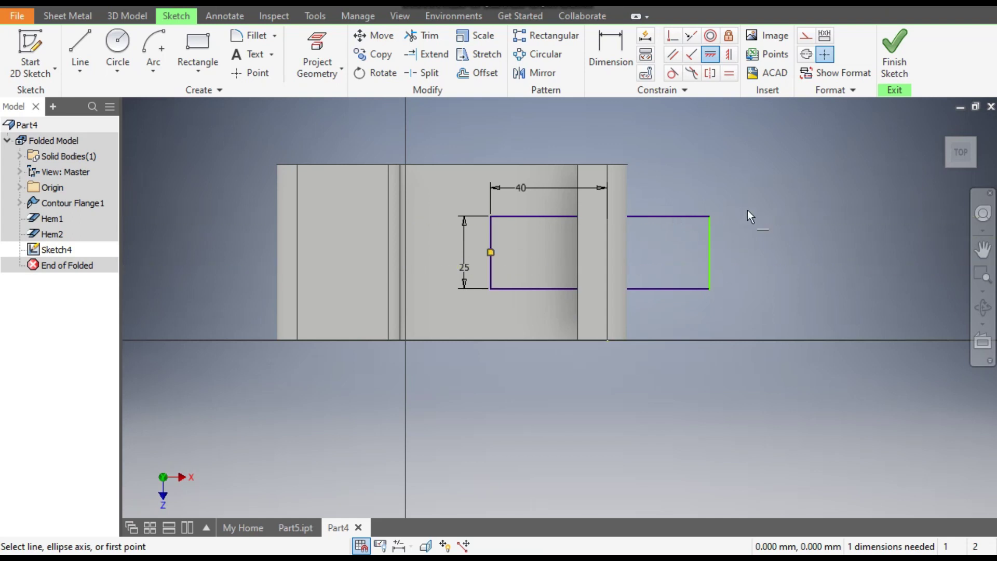
Set the rectangle's overall length to 80 mm and finish the sketch
left_click(616, 55)
left_click(709, 232)
left_click(491, 256)
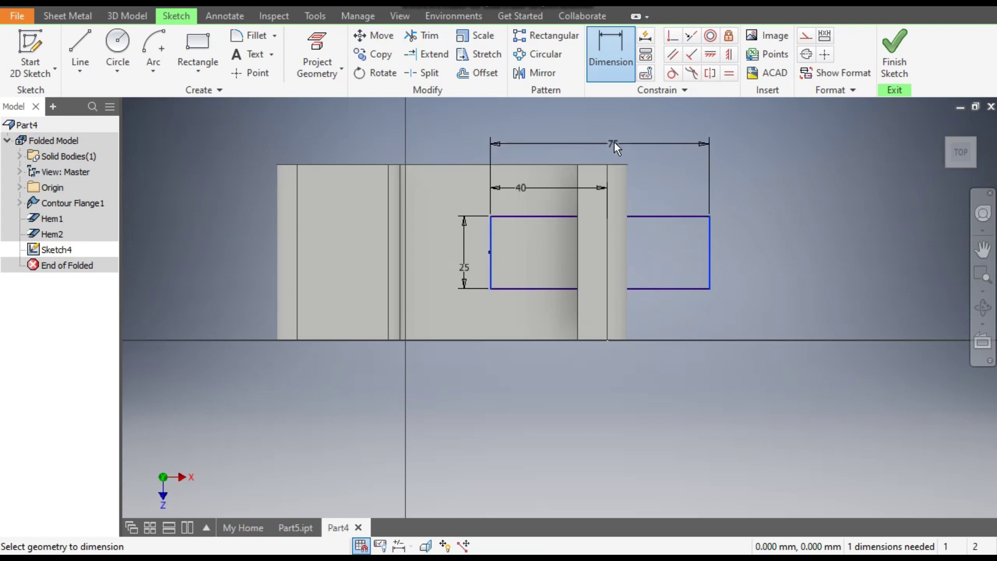
left_click(615, 144)
type("80")
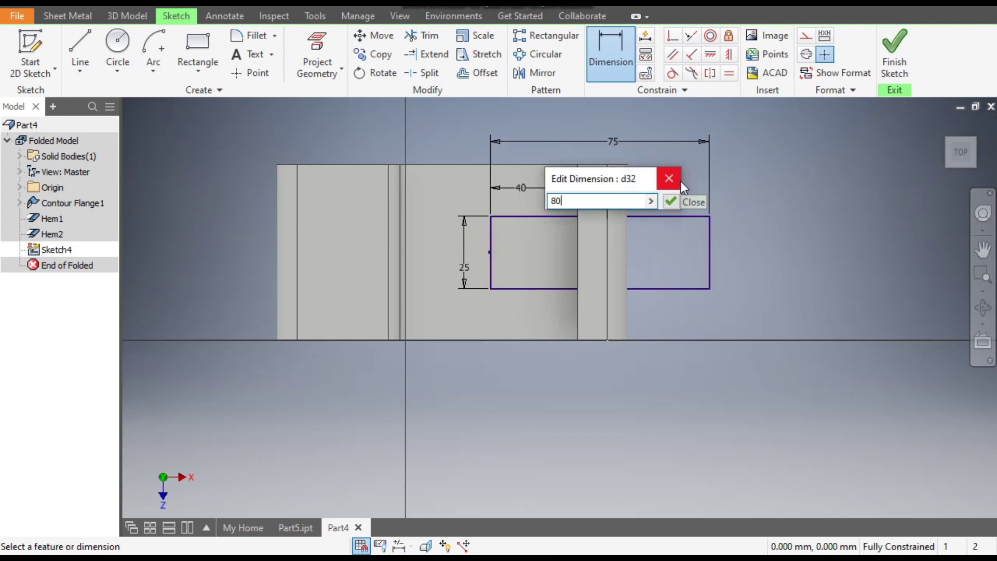
key("Return")
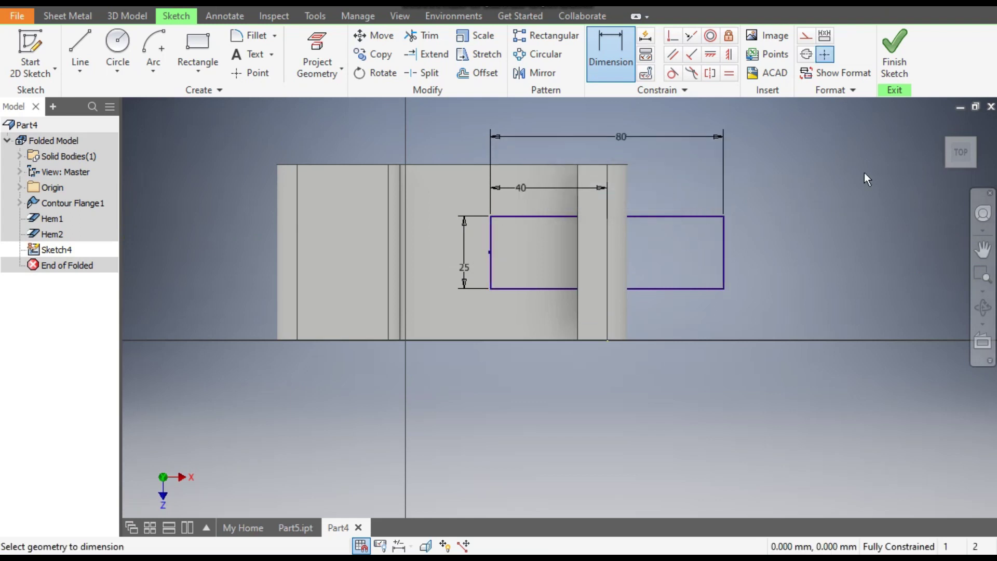
left_click(904, 57)
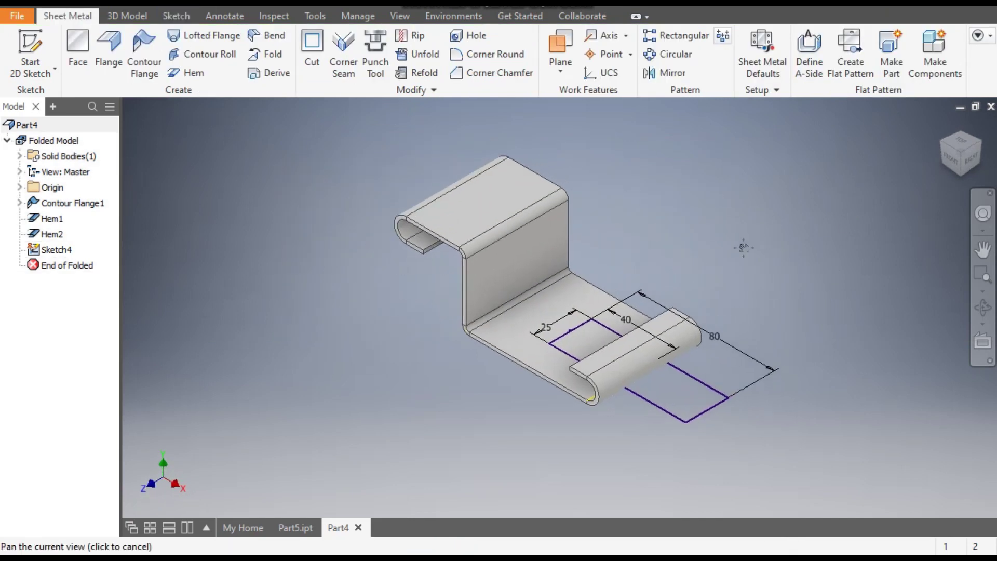
Extrude the rectangle as a symmetric cut of 32.5 mm through the lower flange and its hem
left_click(130, 18)
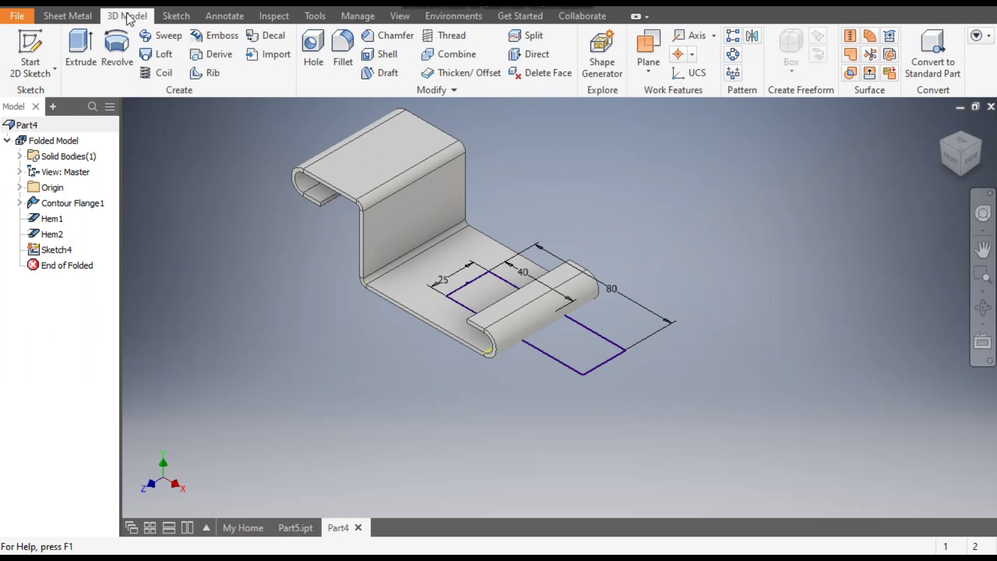
left_click(81, 44)
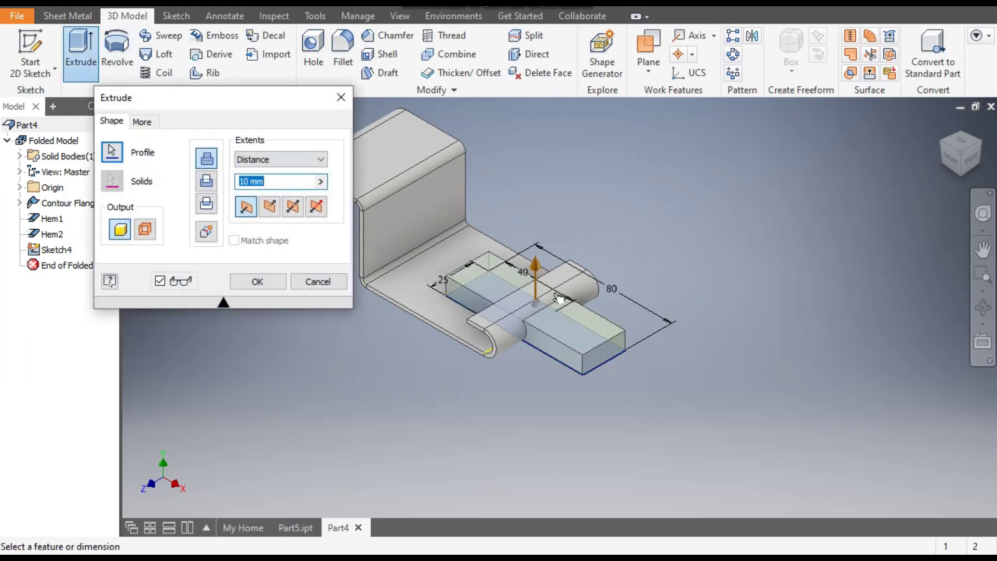
left_click_drag(538, 267, 543, 223)
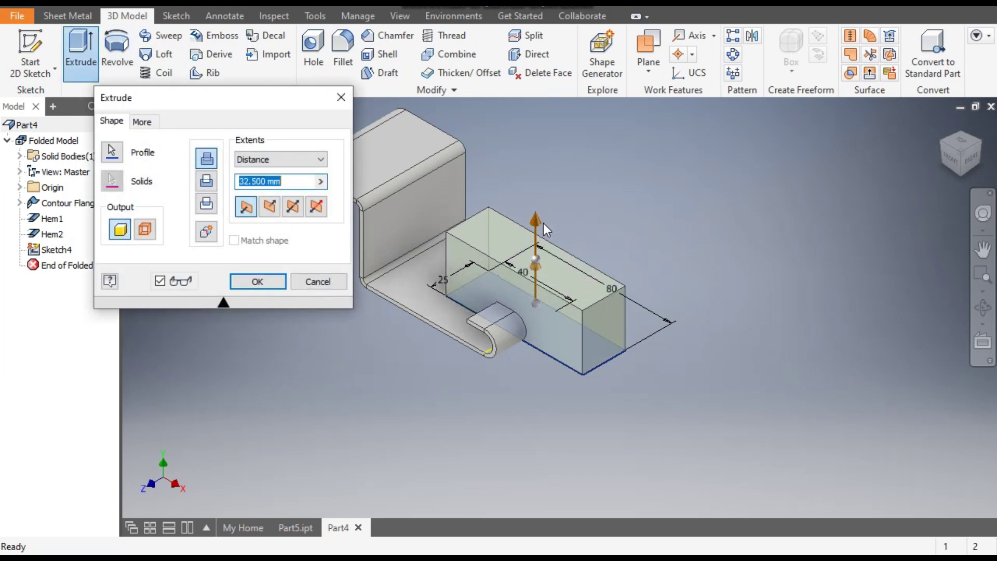
scroll(487, 294, "up", 2)
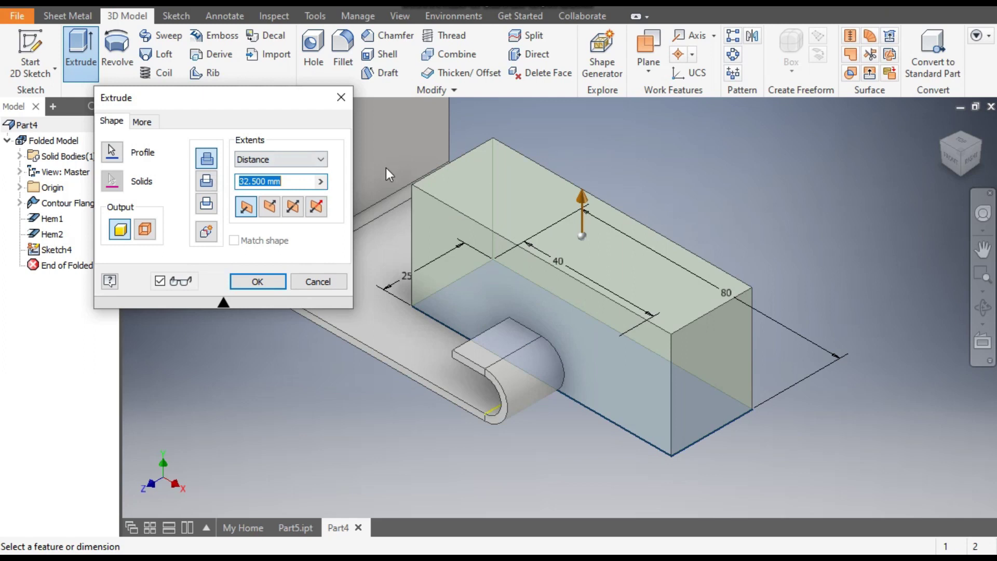
left_click(207, 181)
left_click(293, 207)
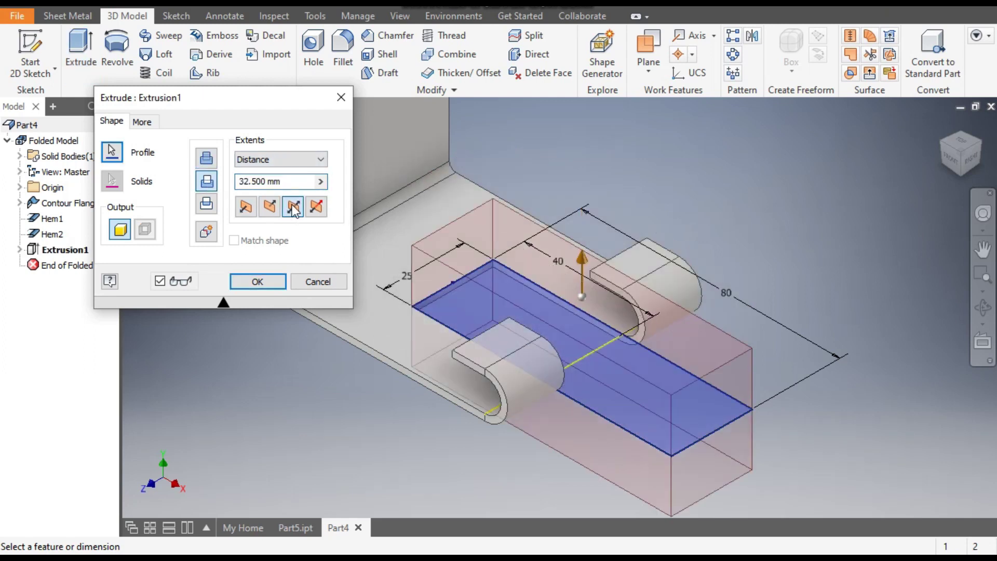
left_click(254, 282)
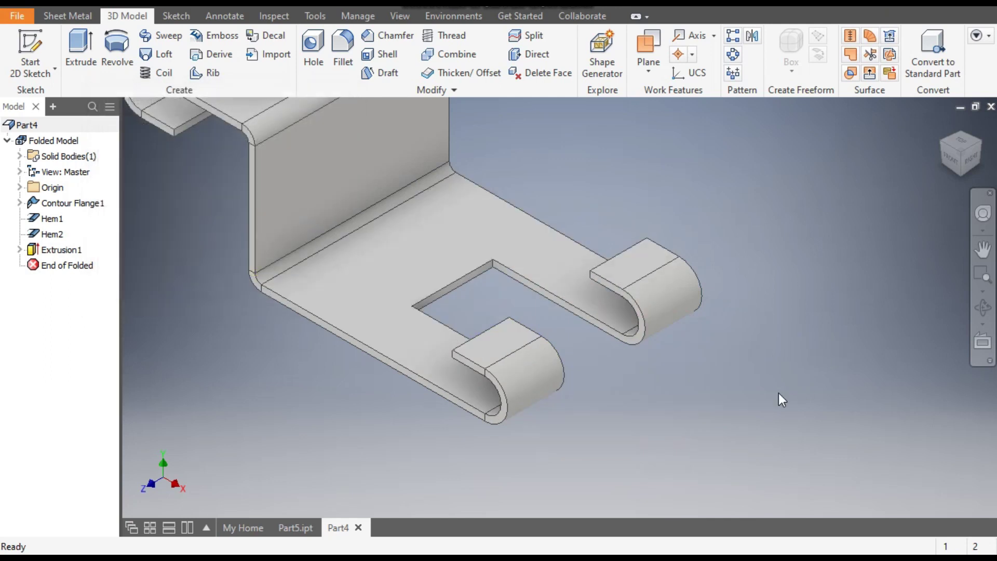
Start a new sketch on the top face of the upper flange and check the hole layout in the reference part Part5.ipt
middle_click_drag(703, 238, 802, 316)
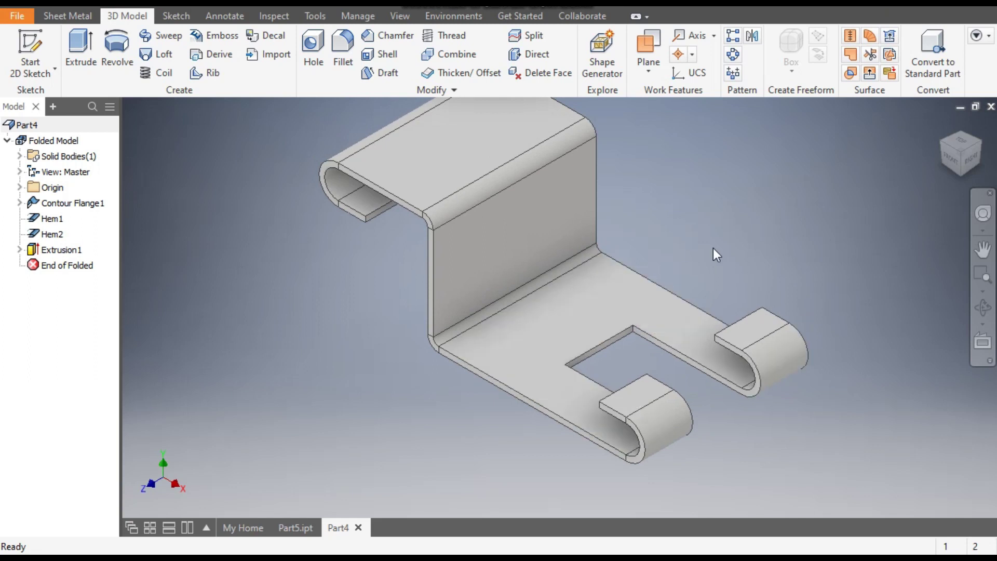
left_click(466, 148)
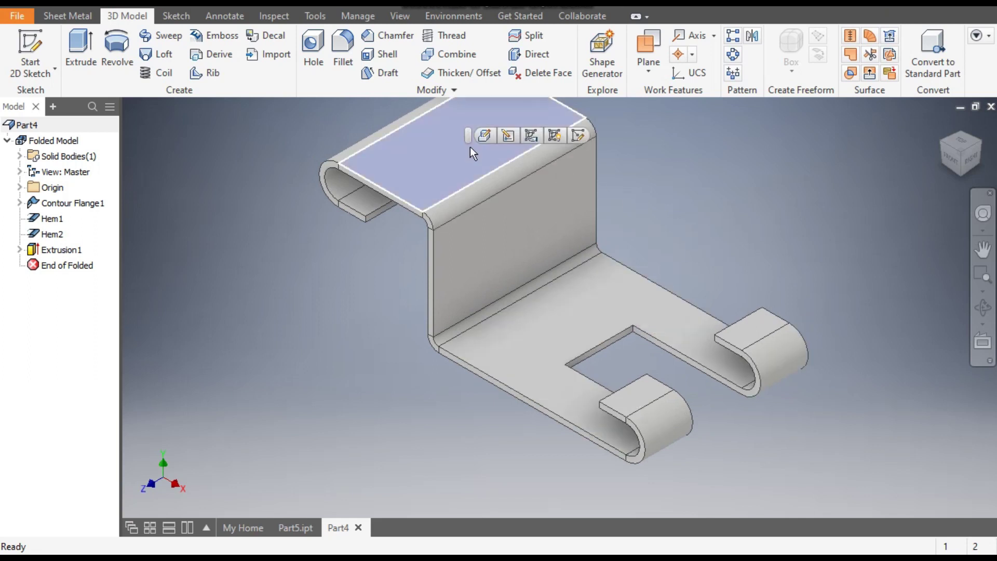
left_click(580, 137)
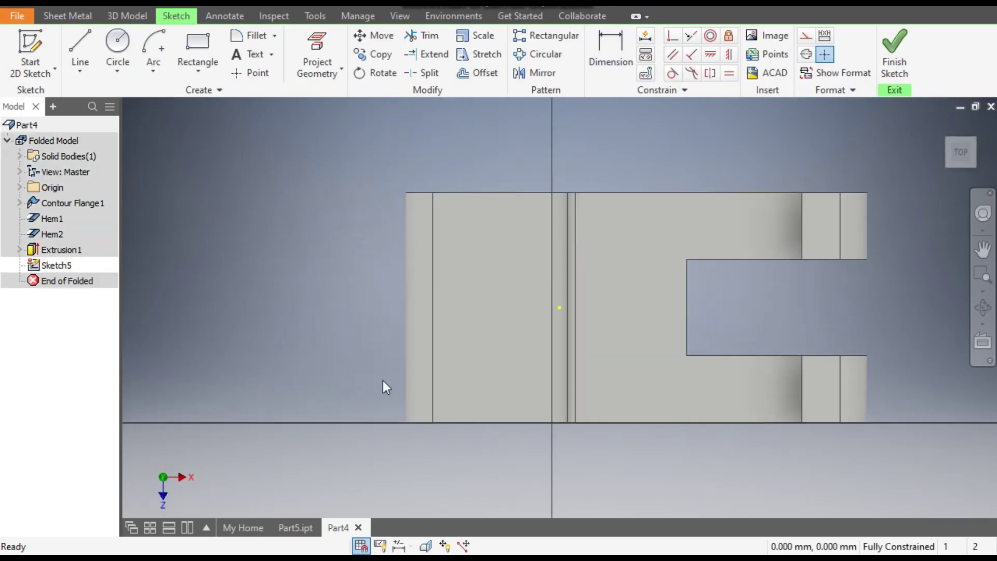
left_click(297, 526)
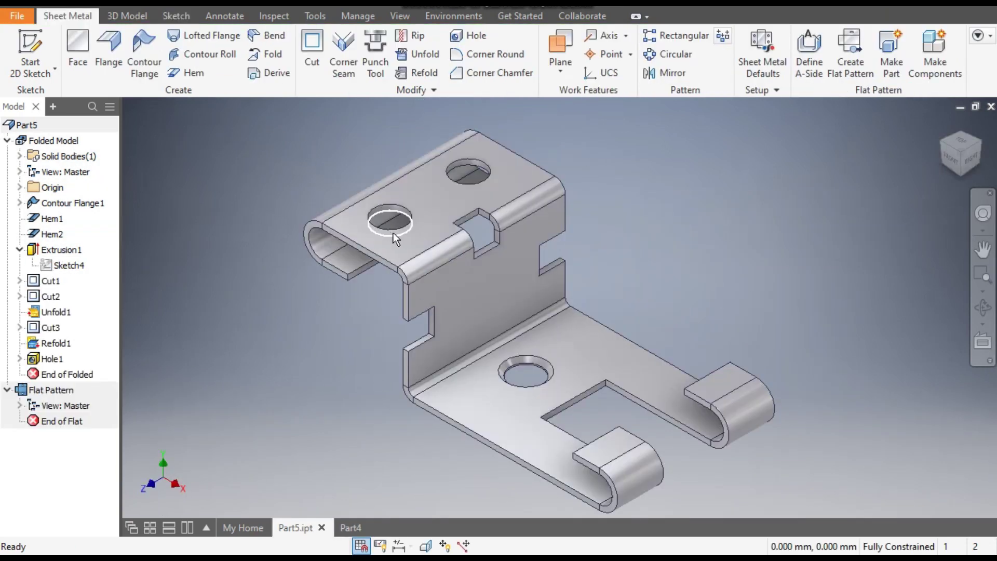
left_click(343, 530)
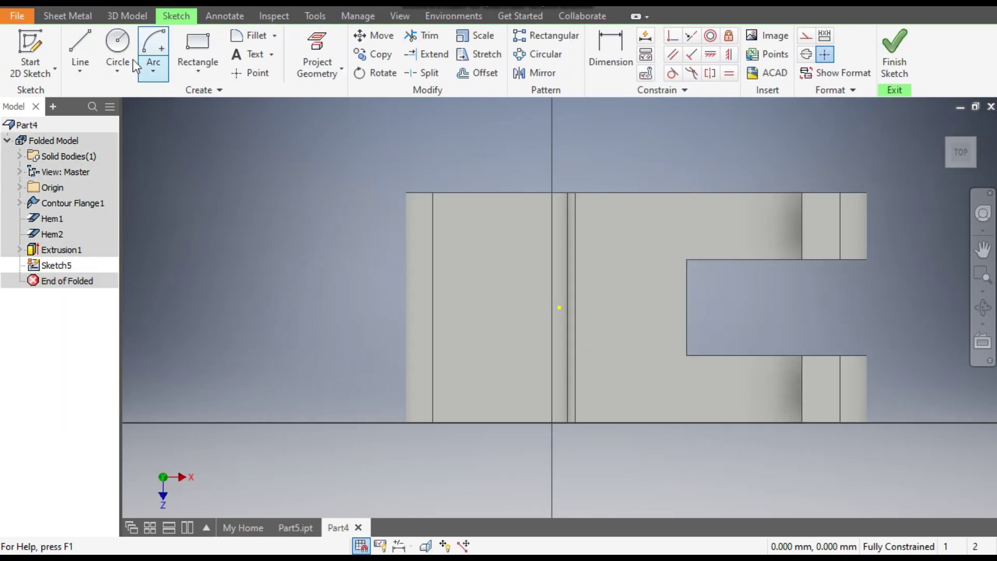
Sketch two 12 mm diameter circles on the upper flange, one above the other in line across its width
left_click(118, 47)
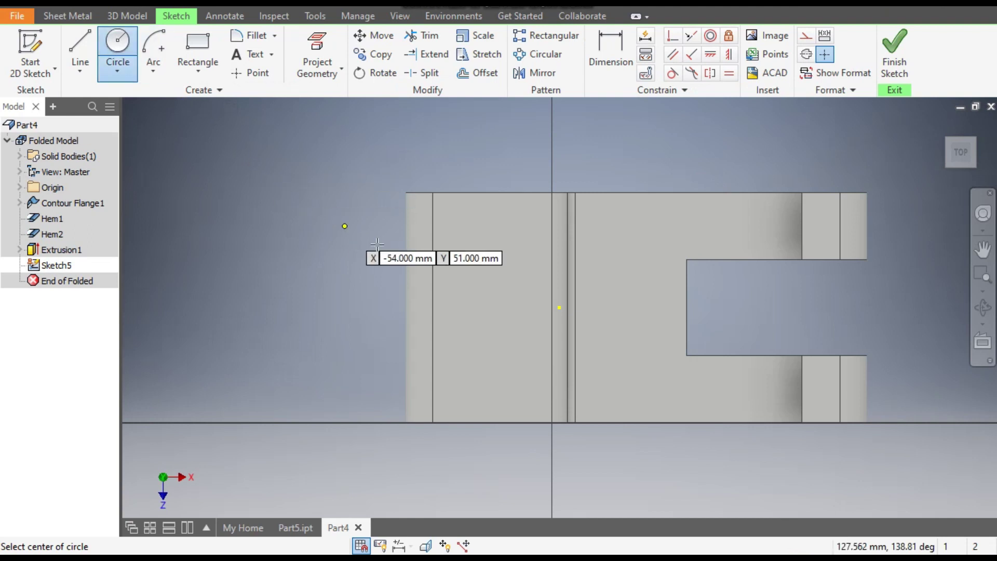
left_click(491, 227)
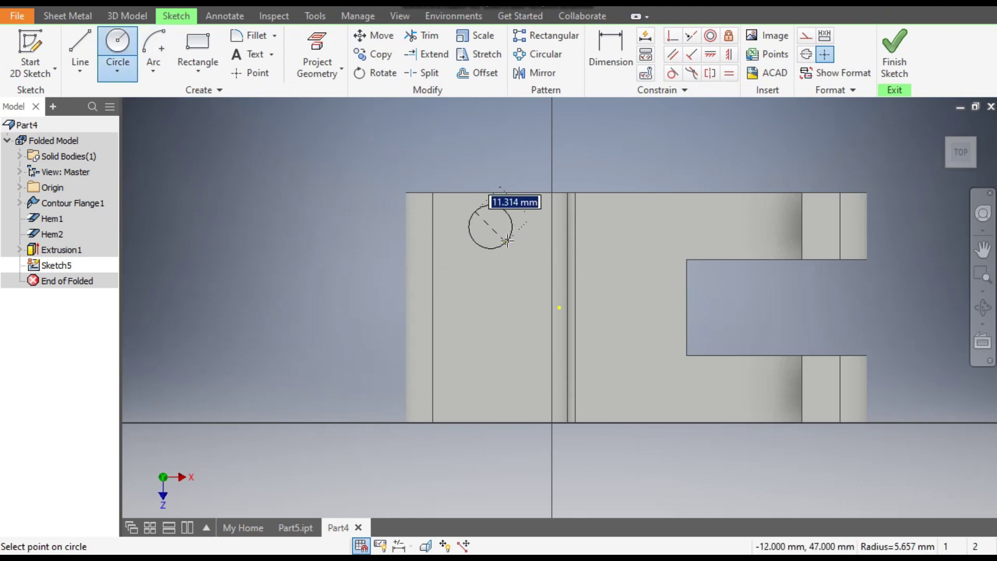
type("12")
key("Return")
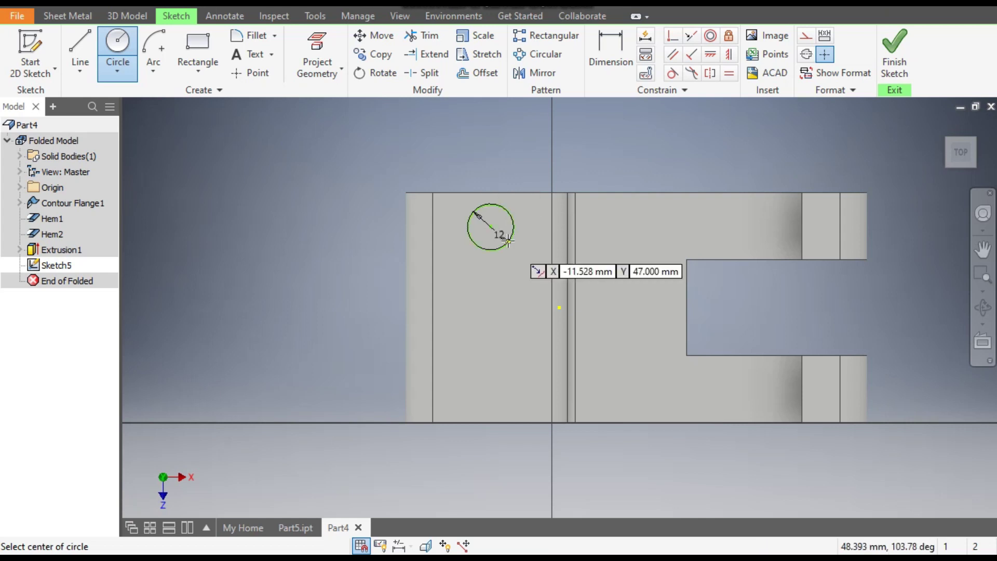
left_click(491, 369)
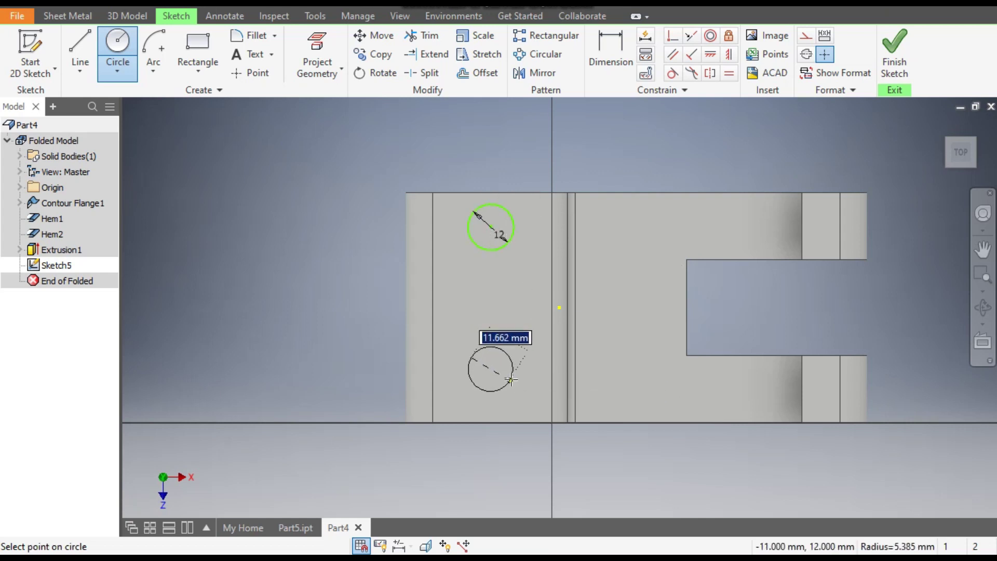
type("12")
key("Return")
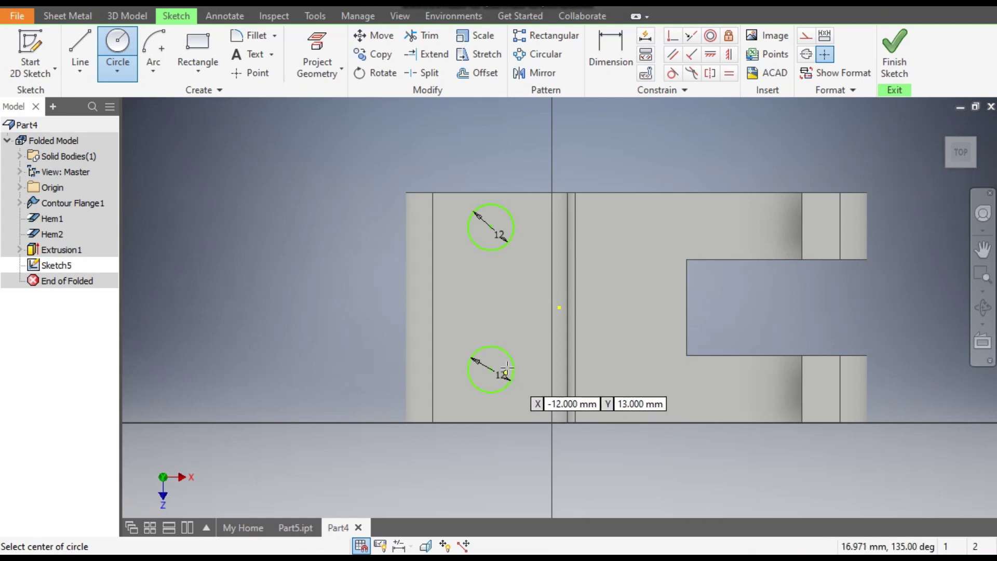
Dimension the lower circle's centre 15 mm from the upper flange's nearest side edge
left_click(610, 58)
left_click(501, 423)
left_click(472, 382)
left_click(385, 390)
type("15")
key("Return")
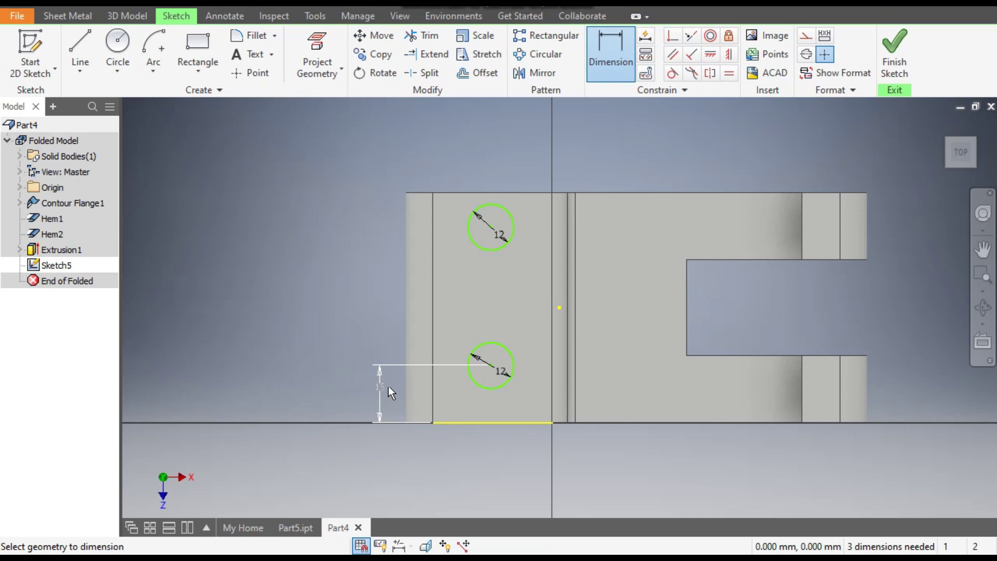
left_click(503, 248)
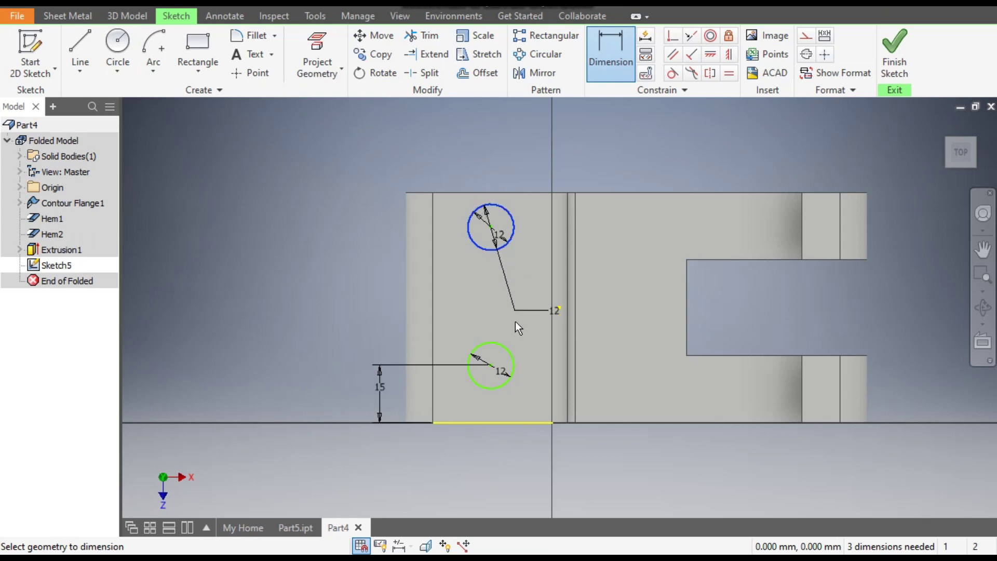
left_click(506, 348)
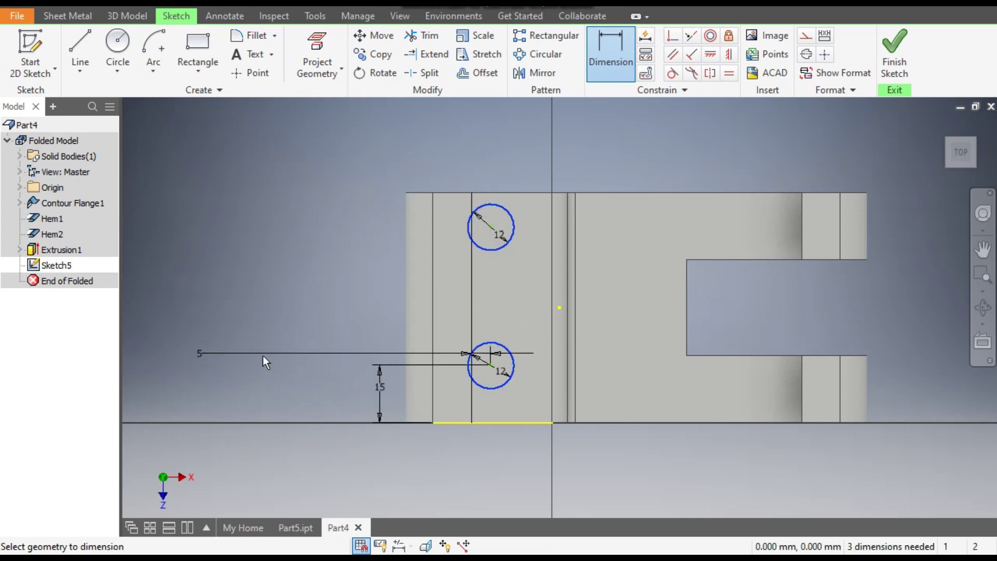
key("Escape")
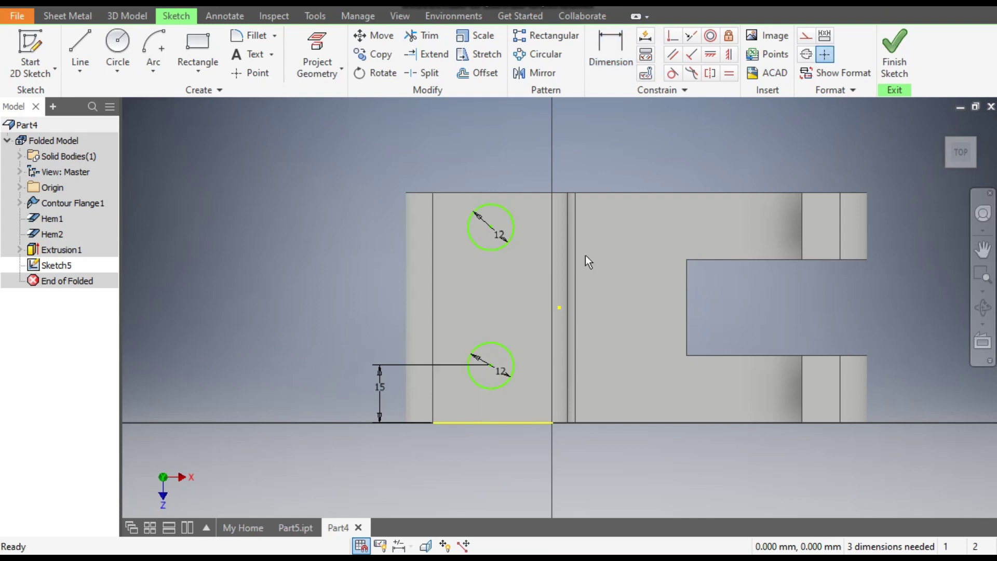
Set the vertical distance between the two circle centres to 30 mm
left_click(512, 240)
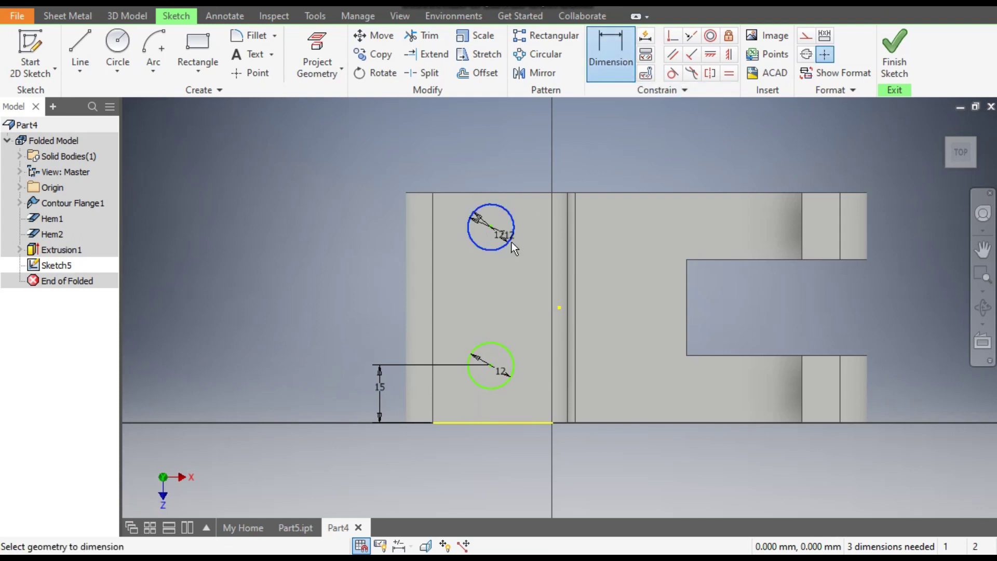
left_click(506, 347)
left_click(501, 308)
type("30")
key("Return")
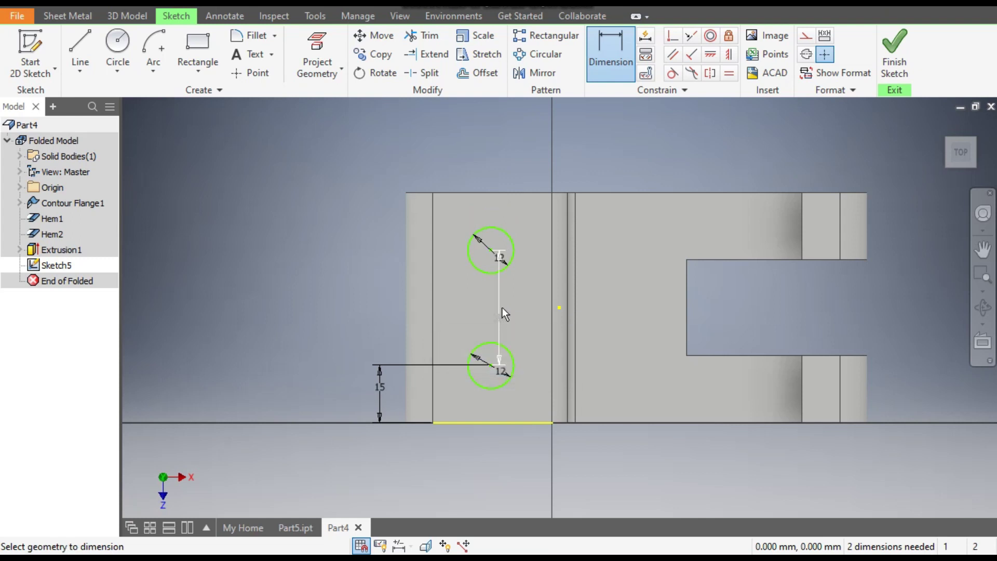
Dimension the upper circle's centre 22 mm horizontally from the projected outer edge of the vertical wall
scroll(556, 188, "up", 3)
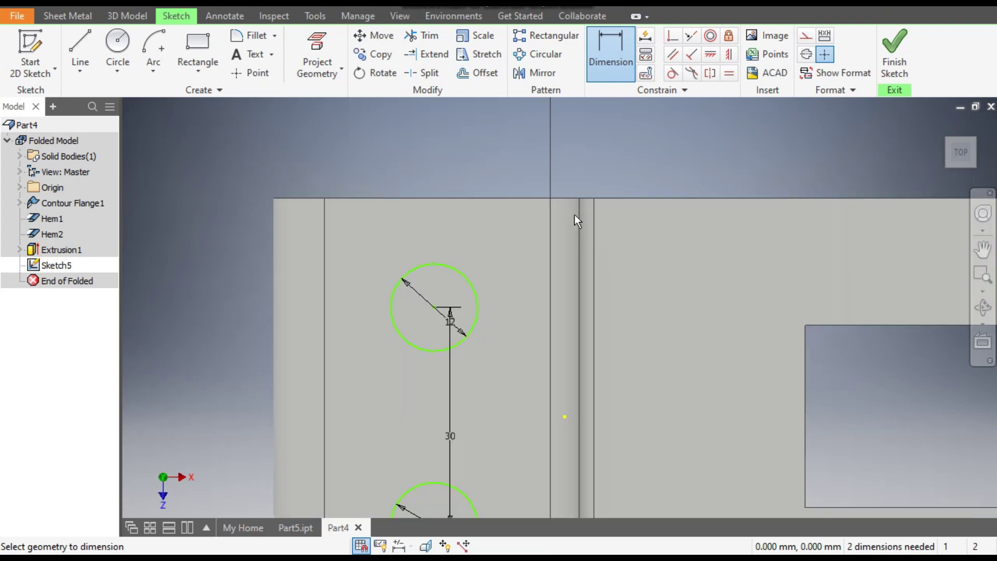
left_click(581, 220)
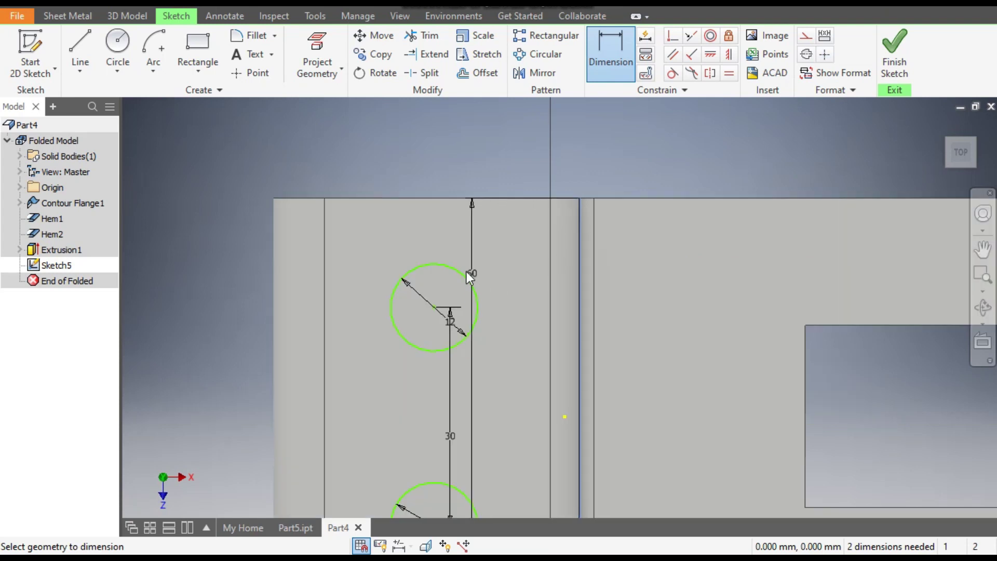
left_click(452, 271)
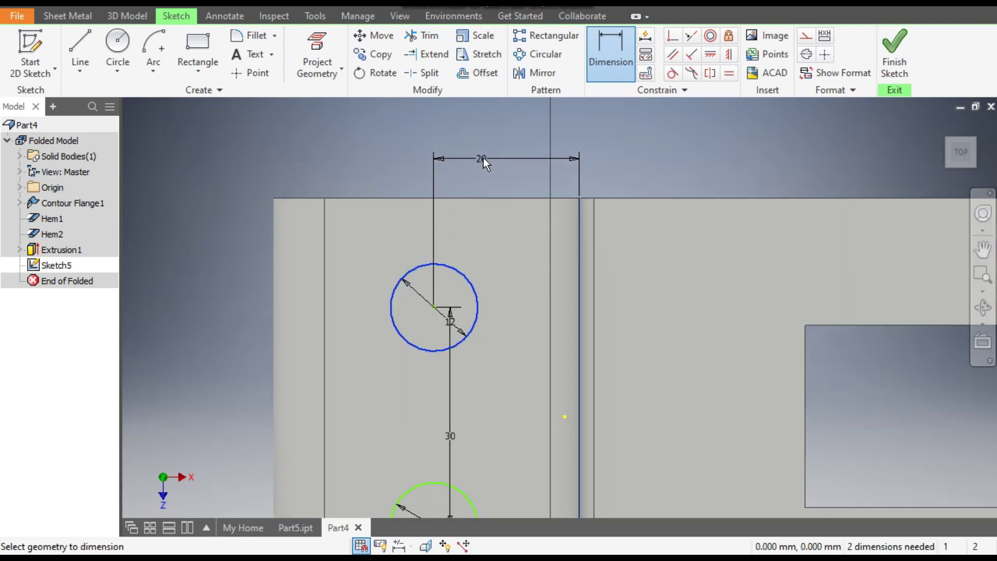
left_click(483, 158)
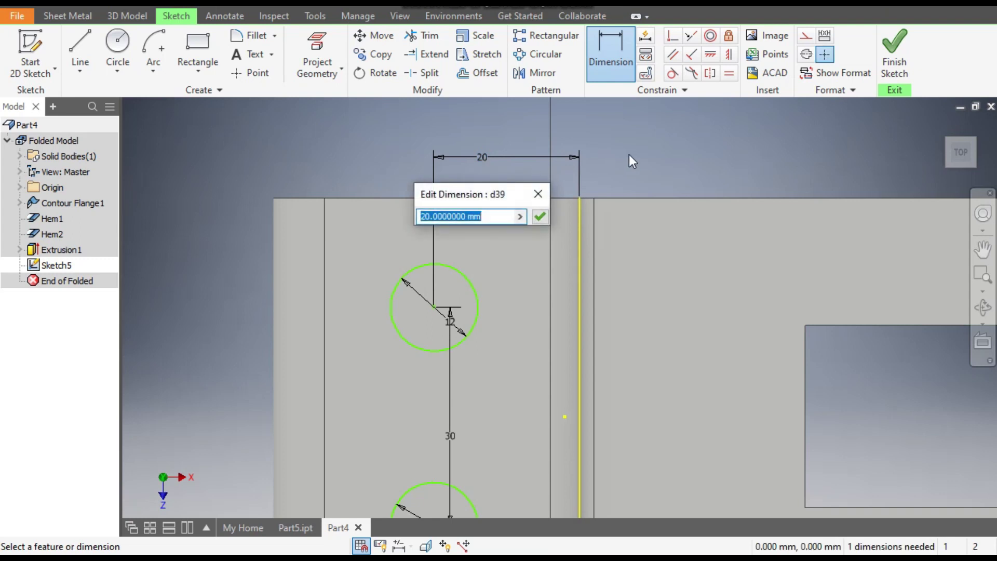
type("22")
key("Return")
scroll(628, 154, "down", 3)
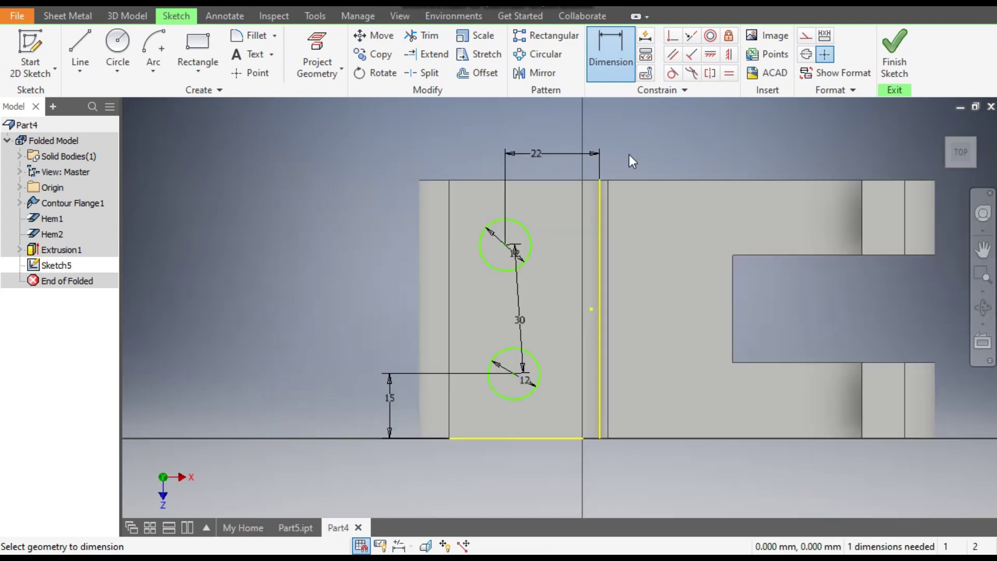
Align the two circle centres with a vertical constraint
middle_click_drag(707, 175, 668, 176)
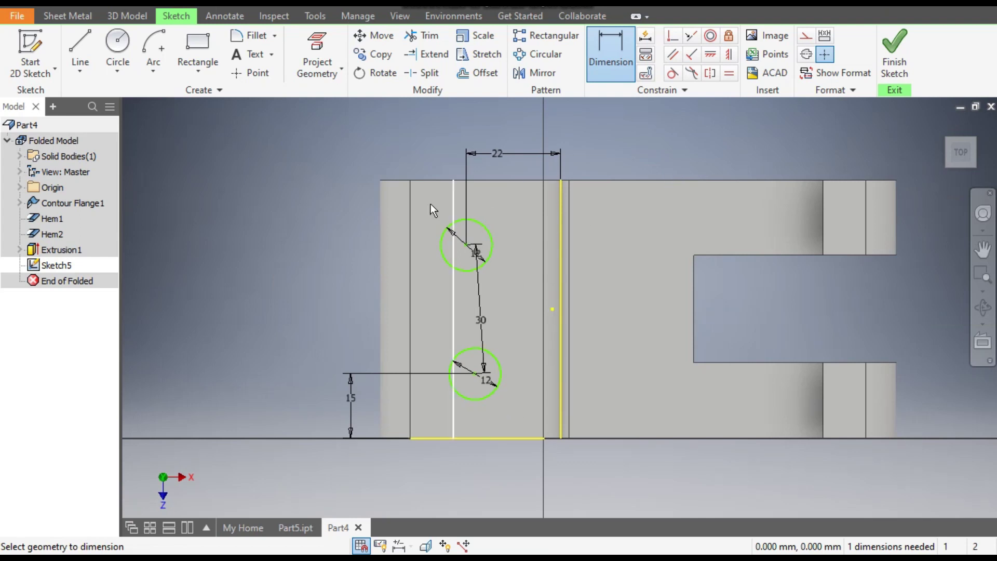
left_click(730, 55)
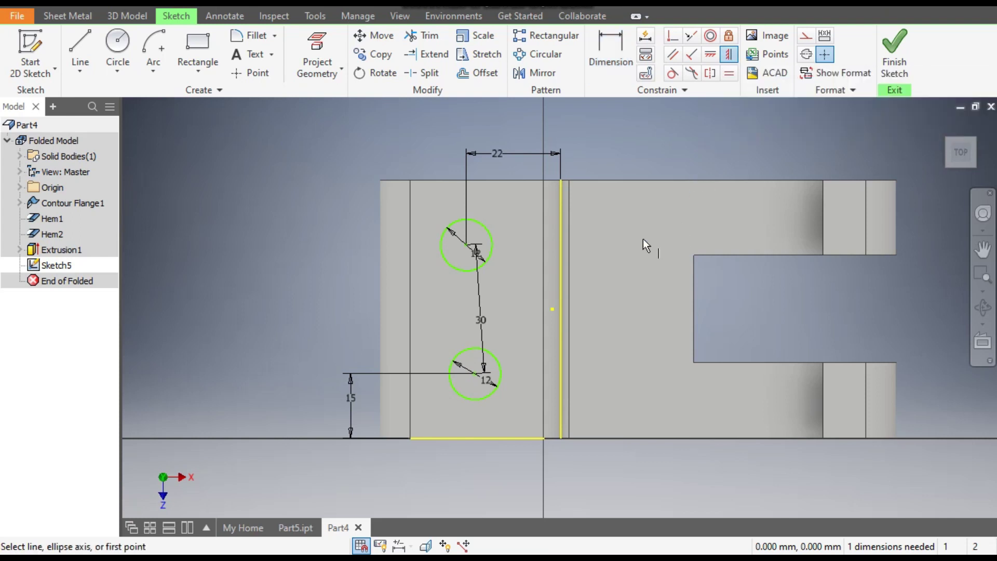
left_click(474, 374)
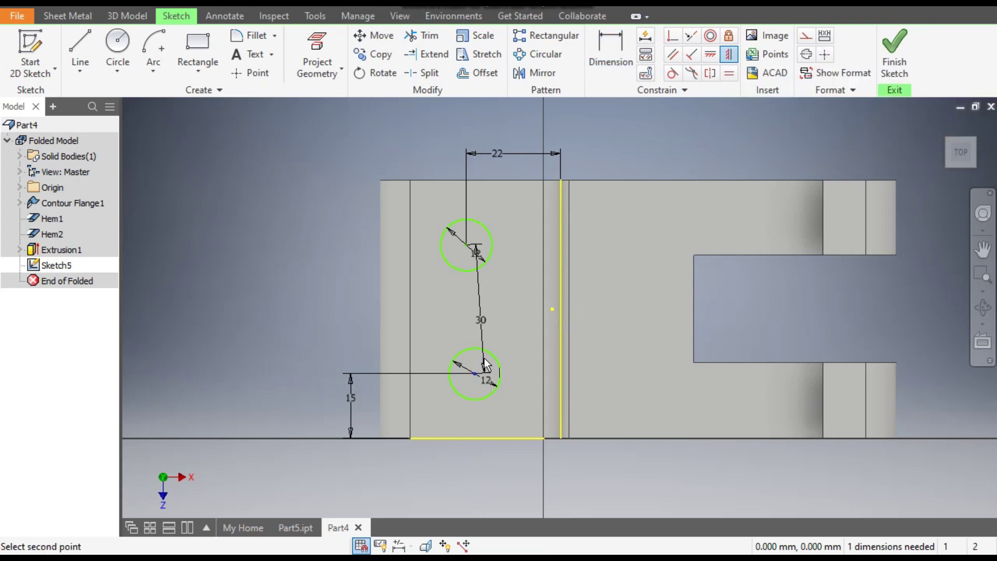
left_click(466, 244)
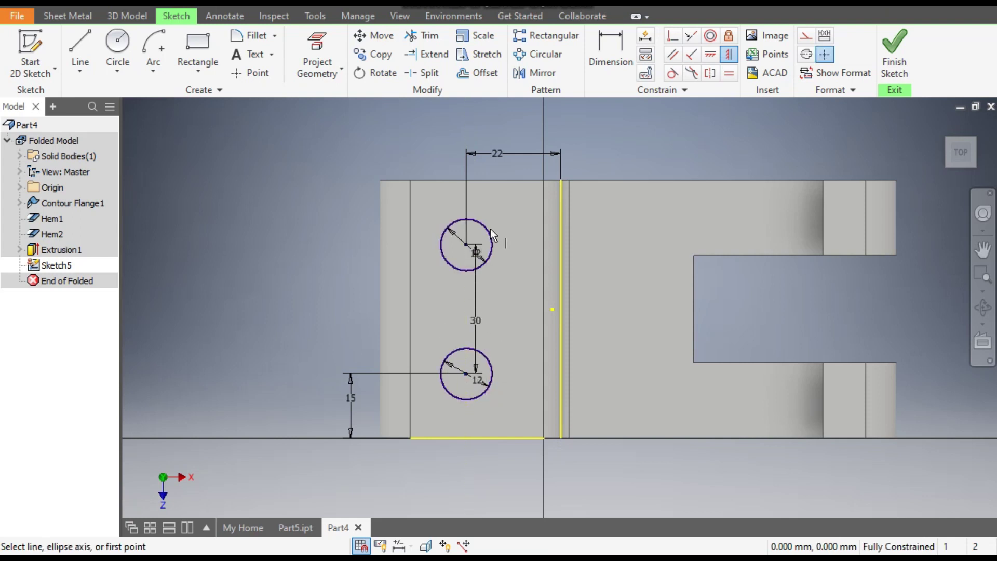
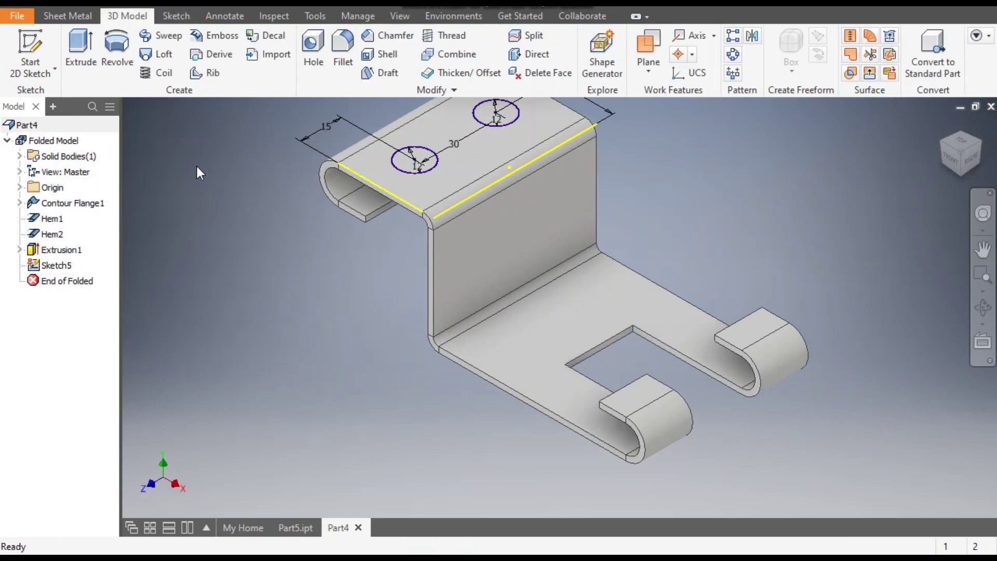
Cut both circle profiles through the upper flange with the sheet metal Cut tool, using the Thickness distance
left_click(59, 16)
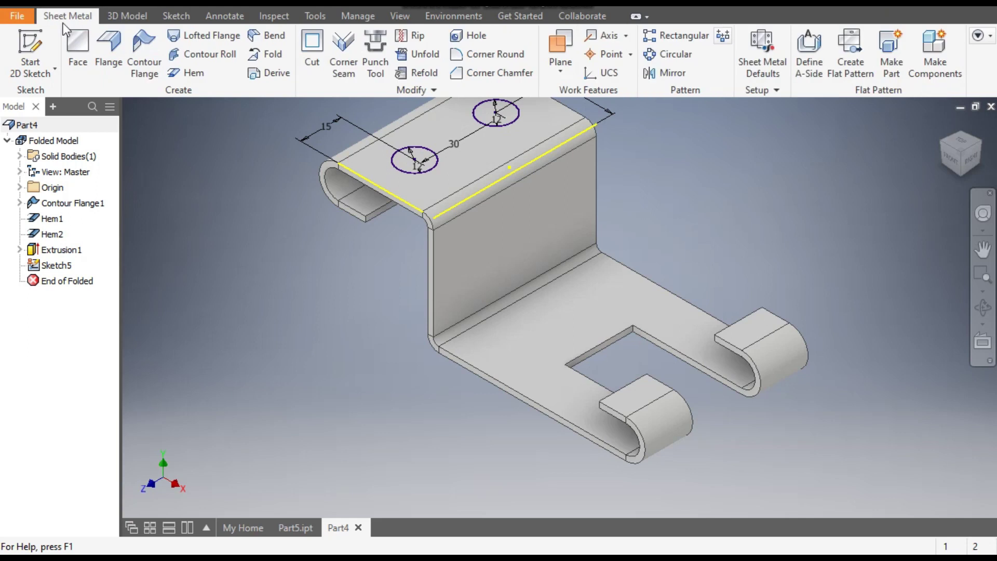
left_click(313, 51)
middle_click_drag(621, 194, 707, 277)
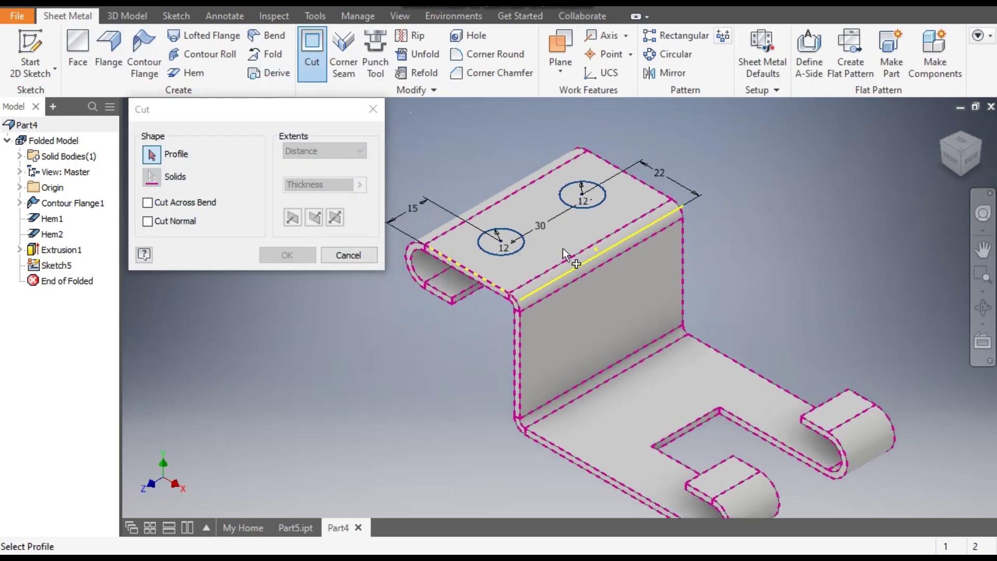
left_click(514, 243)
left_click(584, 198)
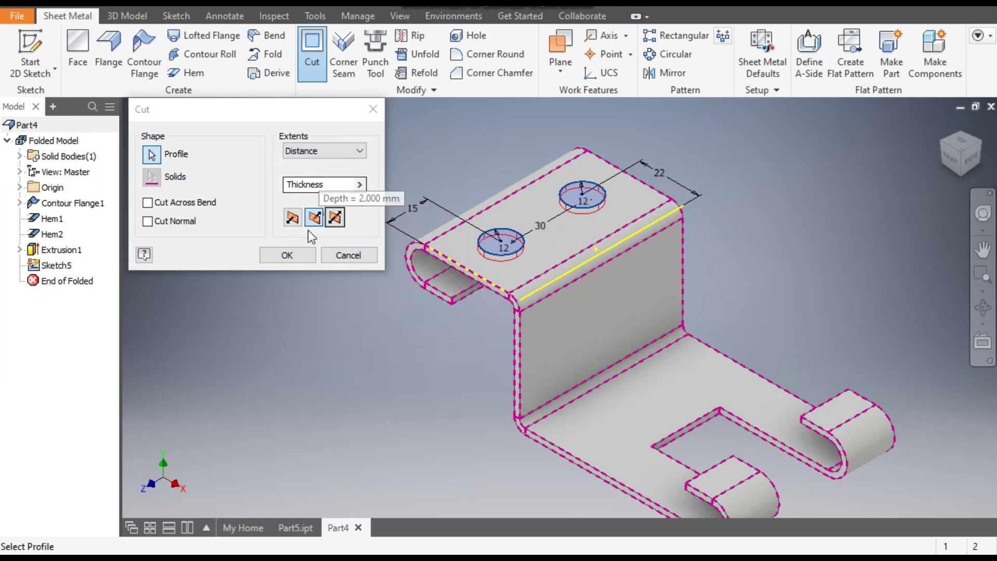
left_click(295, 252)
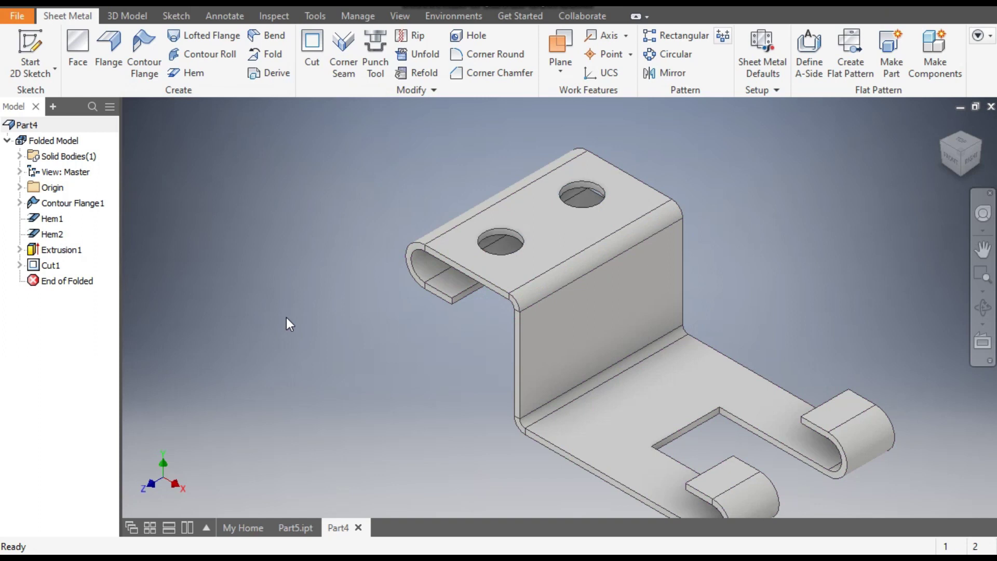
Check the notches in the reference part Part5.ipt and start a new sketch on the vertical wall's outer face in Part4
left_click(303, 527)
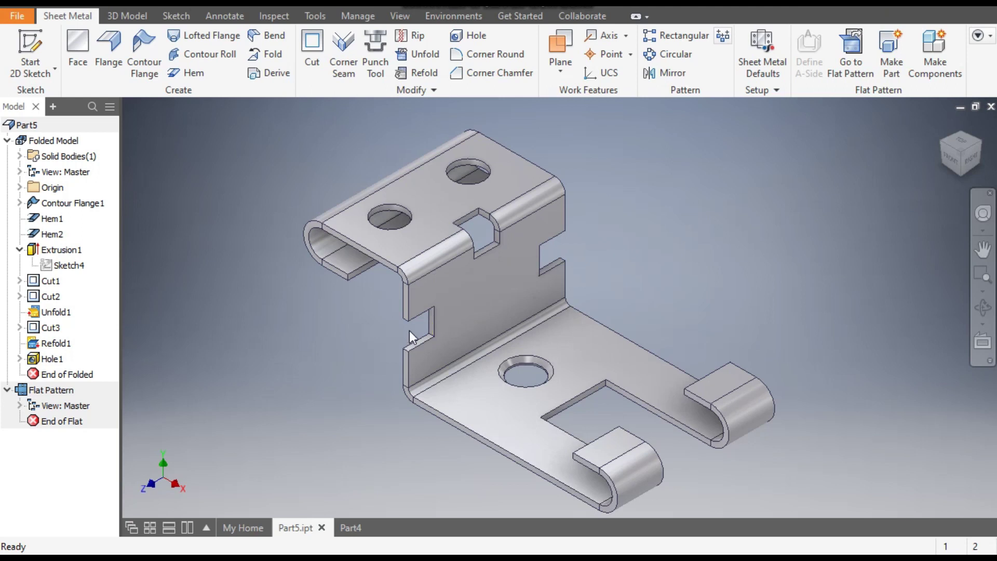
left_click(347, 528)
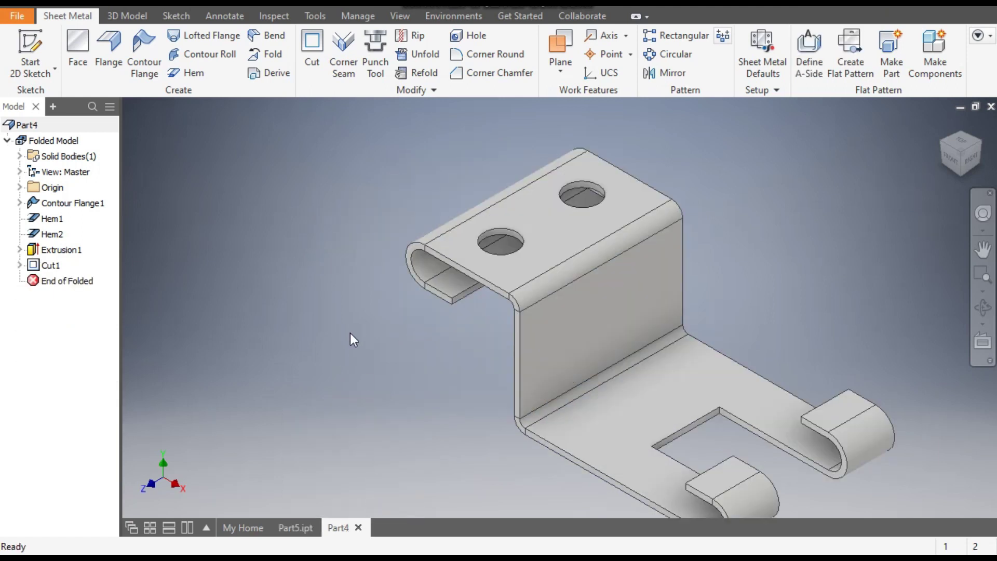
left_click(612, 313)
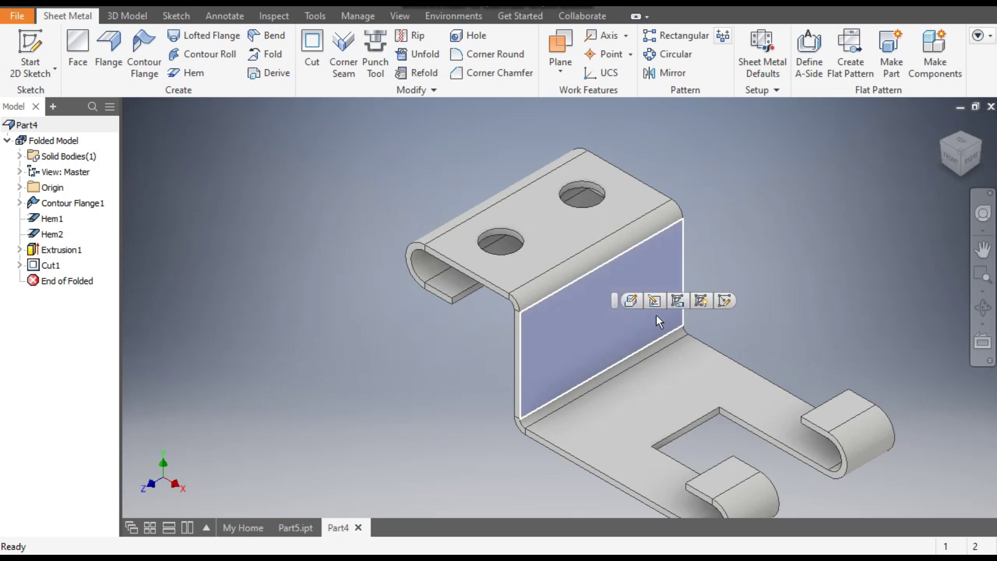
left_click(732, 301)
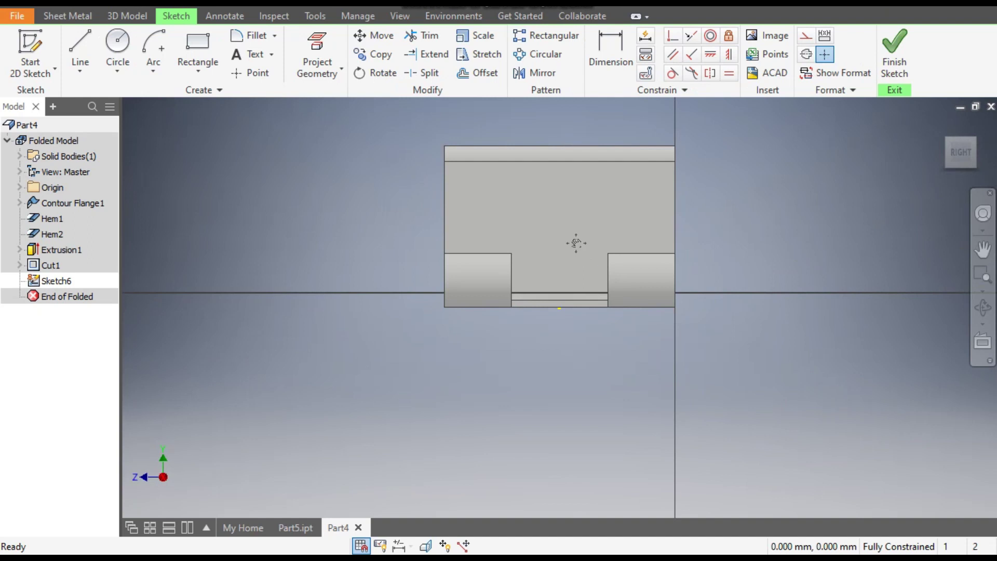
middle_click_drag(576, 243, 545, 263)
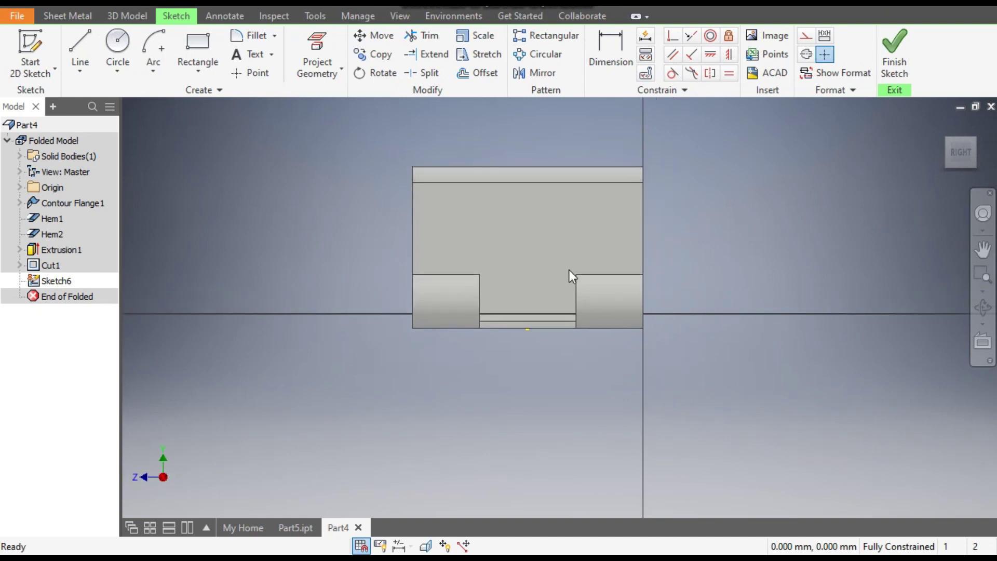
Sketch a 10 by 10 mm two-point rectangle starting on the side edge of the vertical wall farthest from the origin
left_click(208, 73)
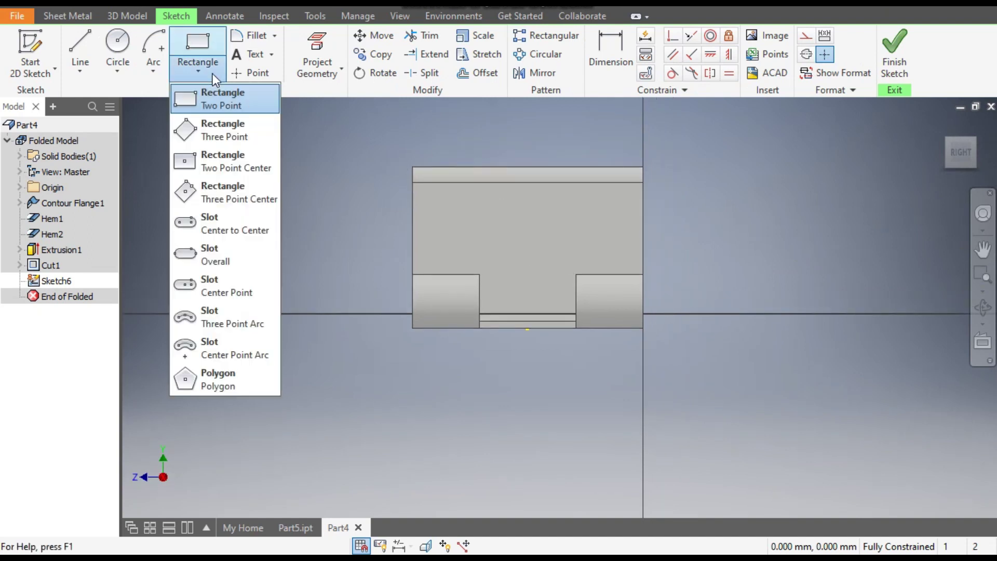
left_click(223, 107)
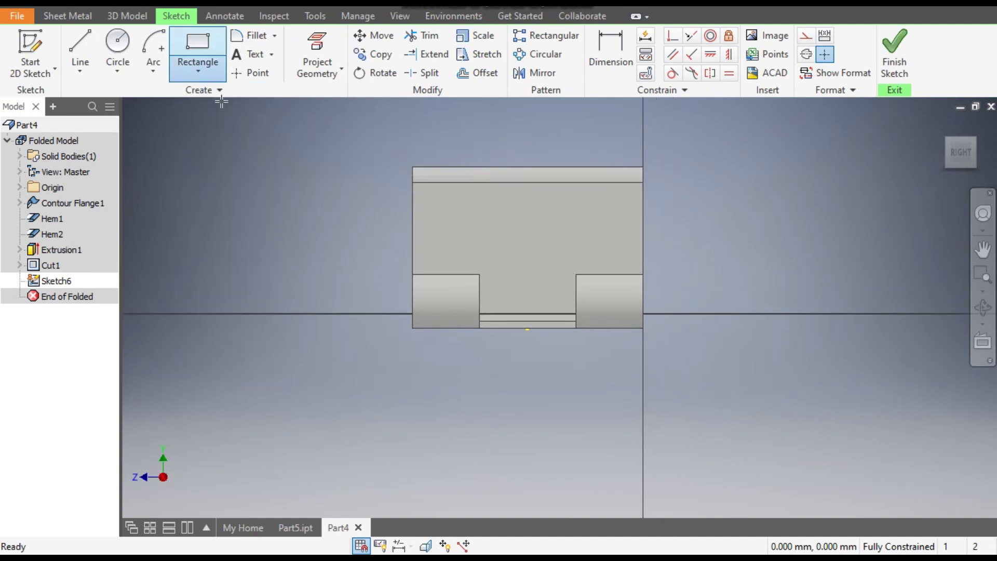
left_click(413, 202)
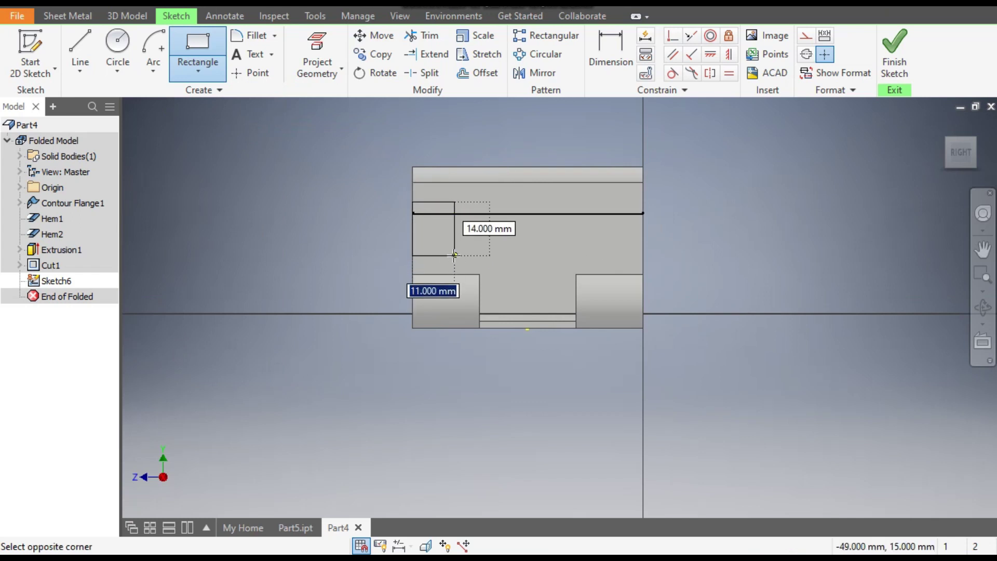
type("0")
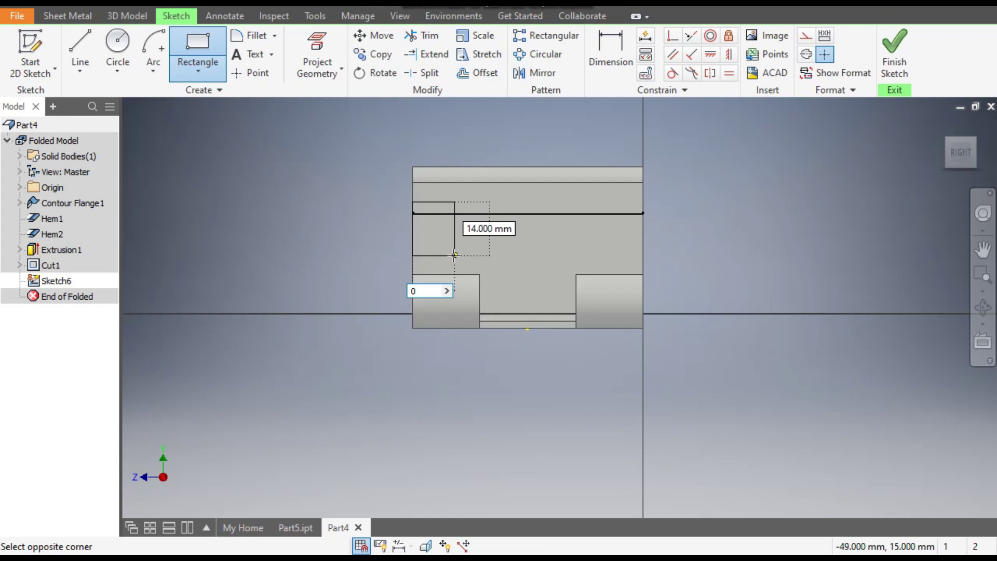
type("10")
key("Tab")
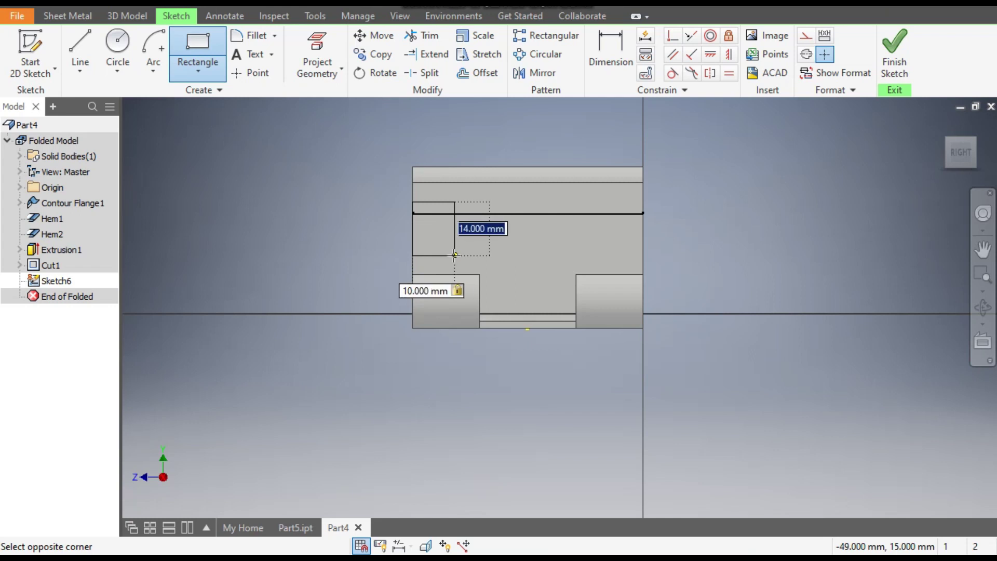
type("10")
key("Return")
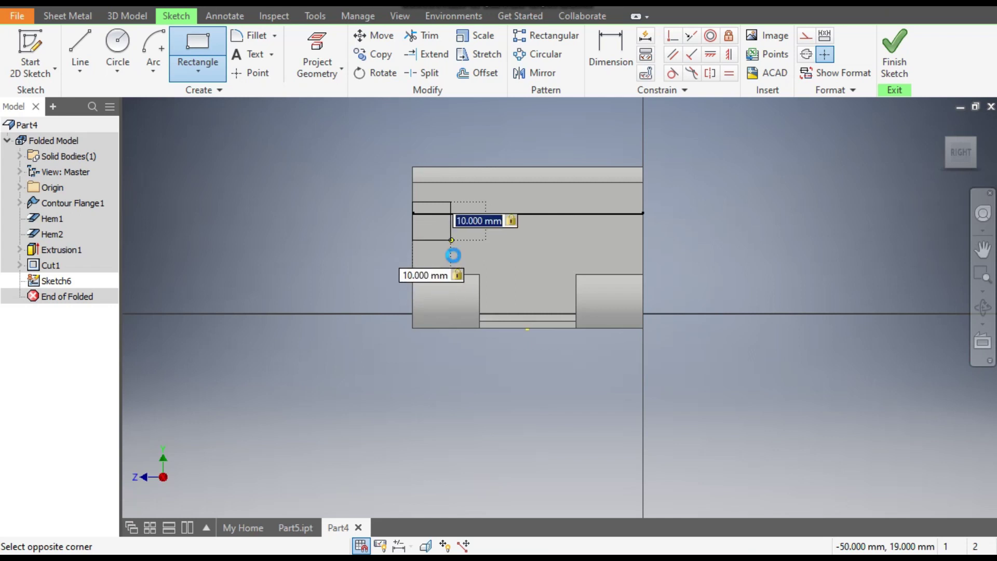
Constrain the midpoint of the square's inner side horizontally to the midpoint of the wall's opposite side edge
left_click(711, 55)
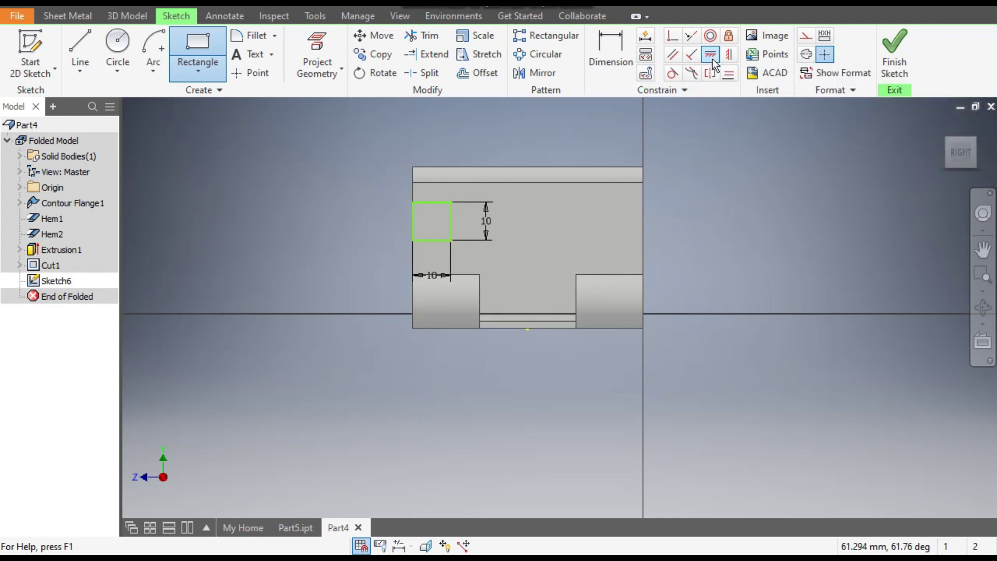
left_click(643, 248)
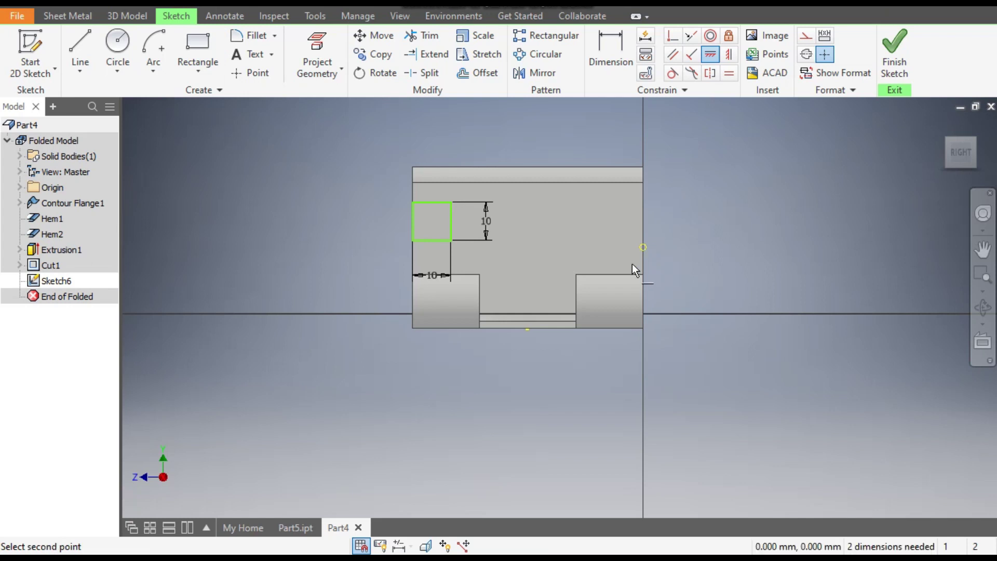
left_click(450, 221)
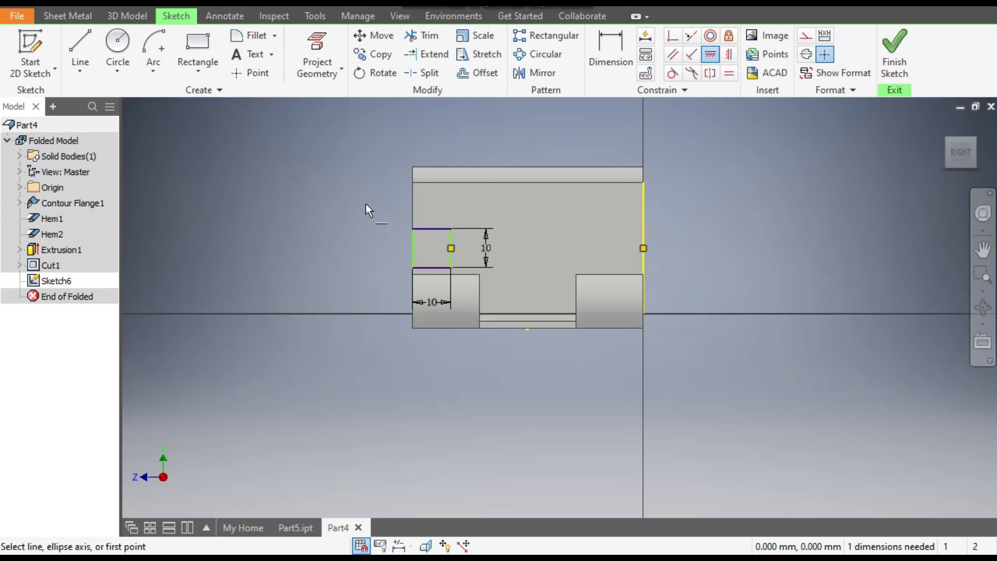
key("Escape")
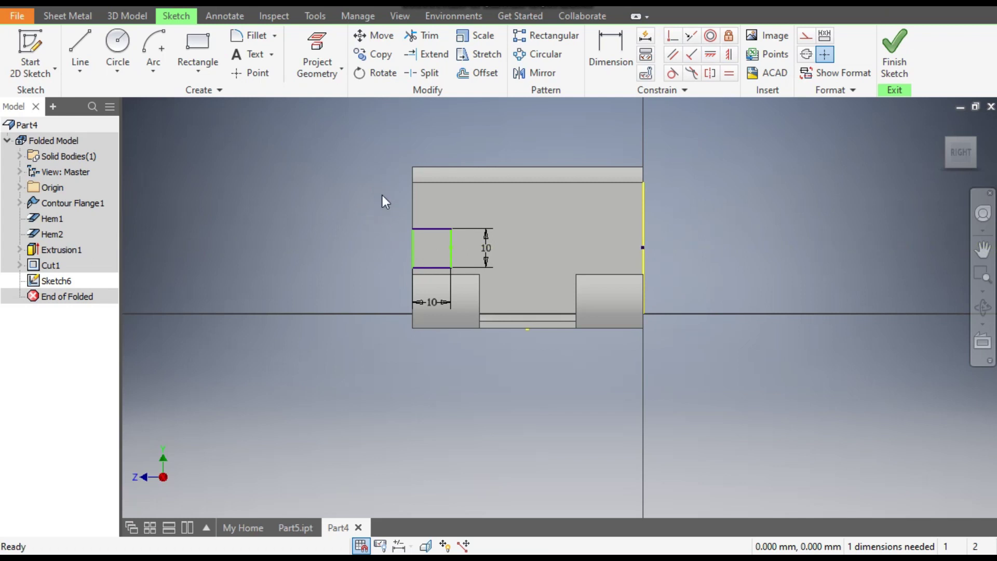
Move the square inward to test its freedom, and make its upper outer corner coincident with the wall's nearest side edge
mouse_move(431, 229)
left_mouse_down()
mouse_move(482, 237)
mouse_move(352, 251)
mouse_move(490, 257)
left_mouse_up()
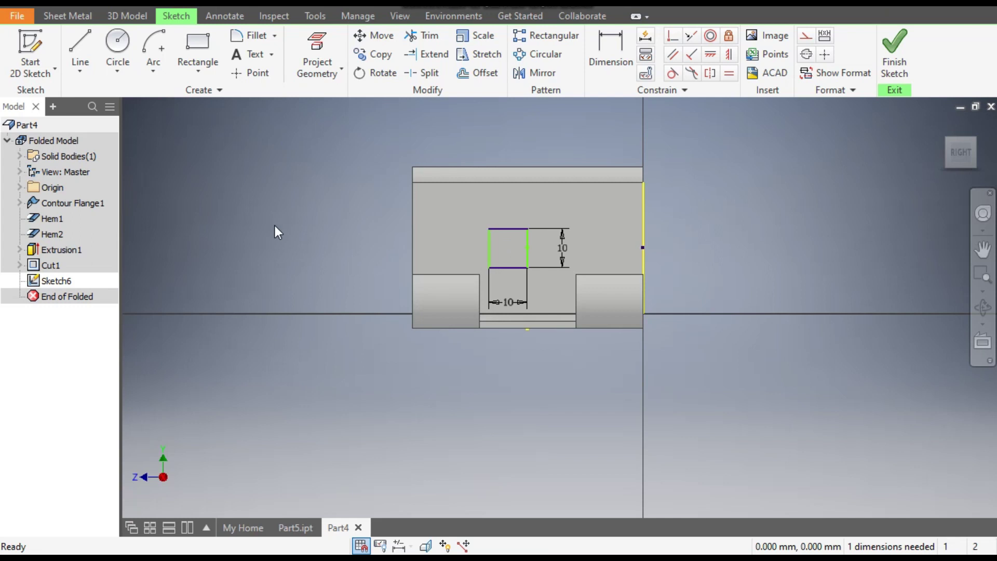
scroll(407, 254, "up", 3)
middle_click_drag(419, 281, 371, 318)
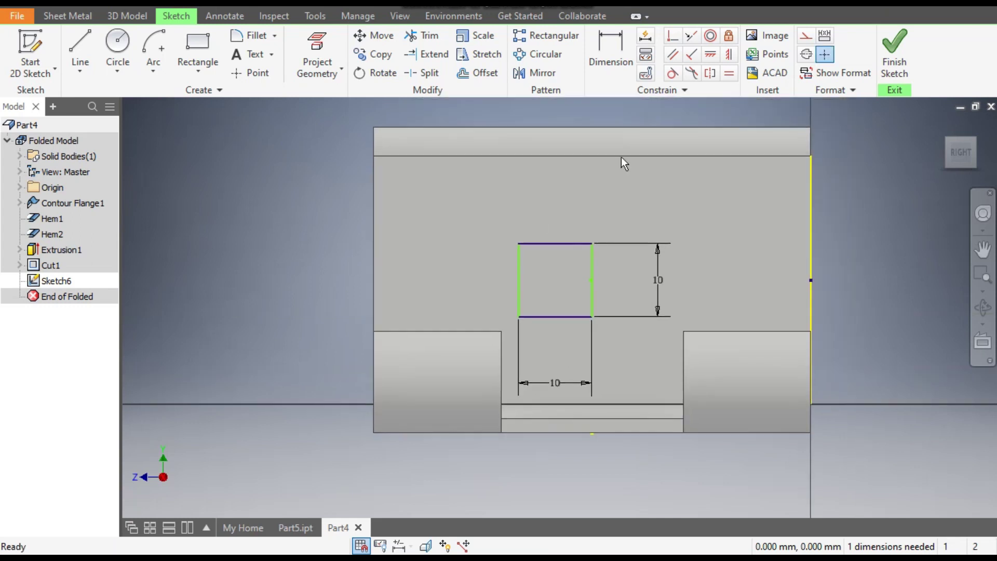
left_click(673, 39)
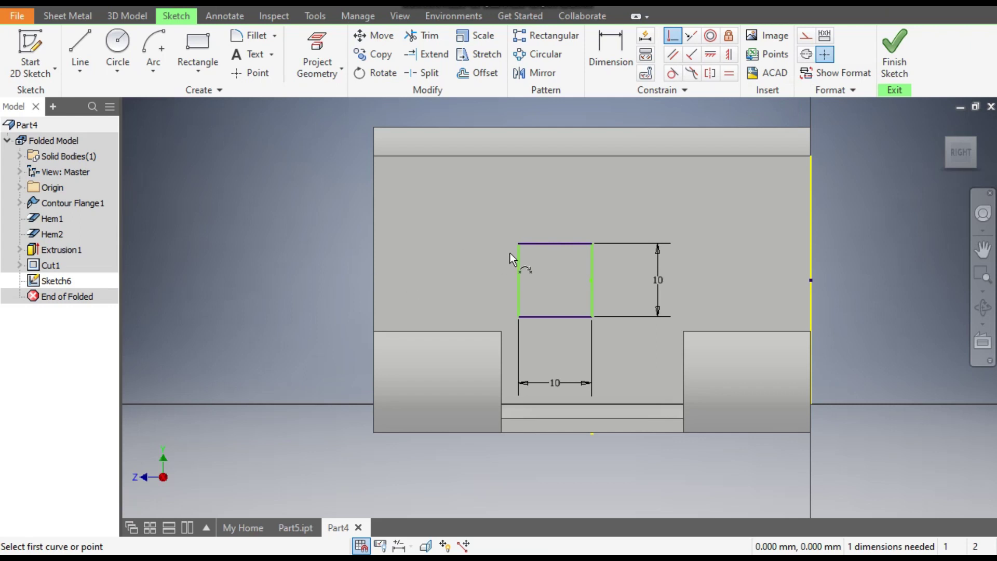
left_click(519, 243)
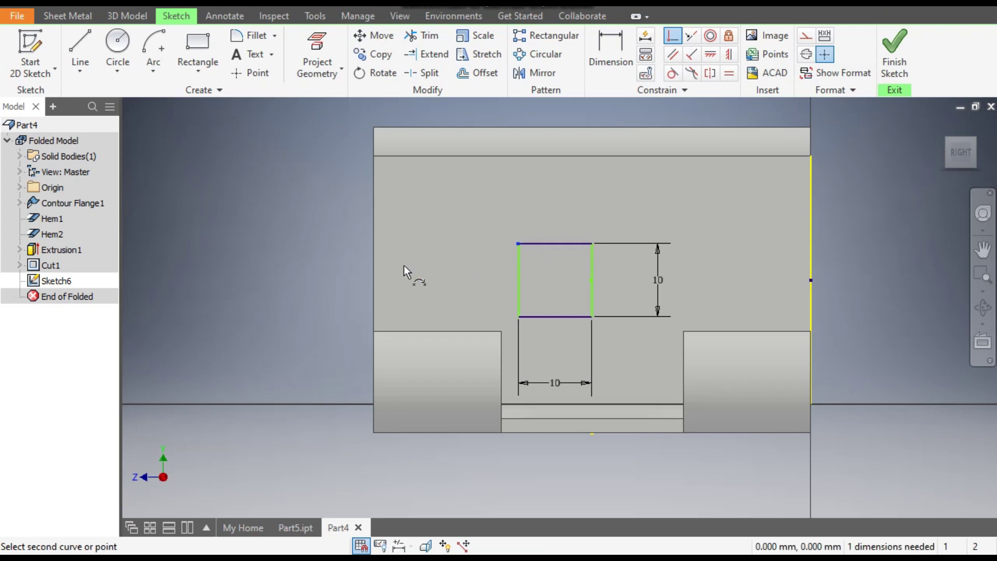
left_click(378, 274)
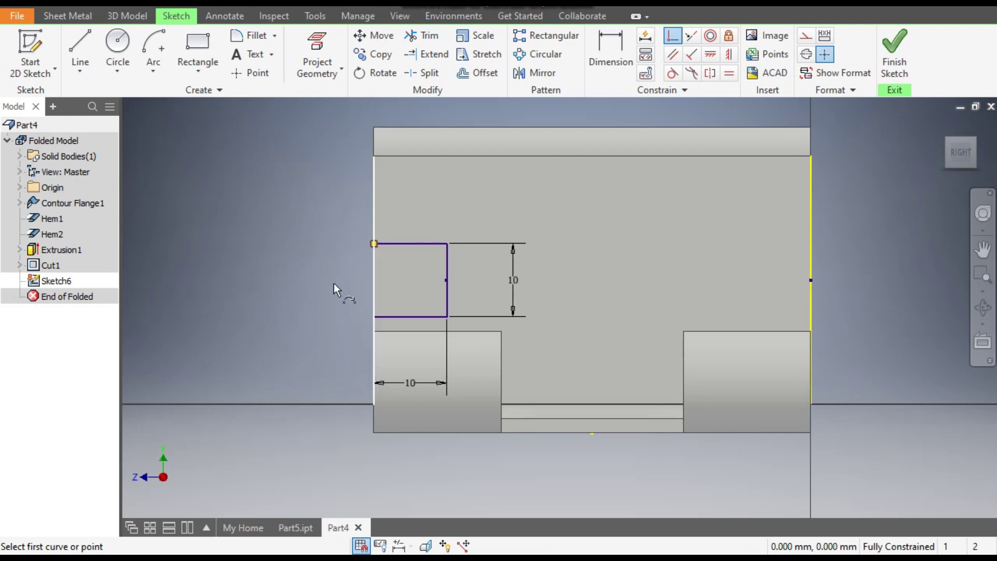
scroll(328, 281, "down", 2)
middle_click_drag(328, 282, 349, 290)
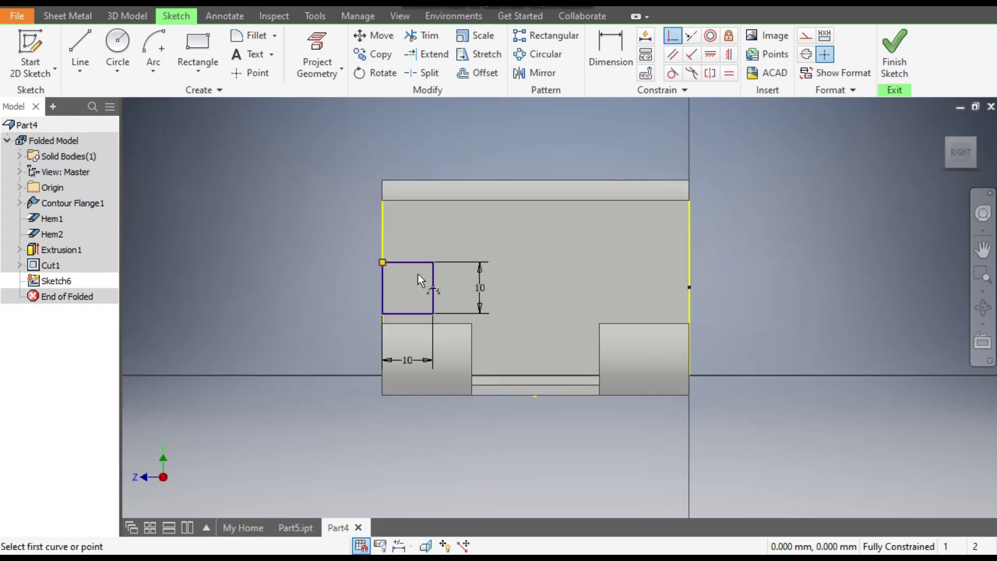
Draw a vertical construction line about 55 mm long upward from the midpoint of the part's bottom edge, past the wall's upper end
left_click(81, 44)
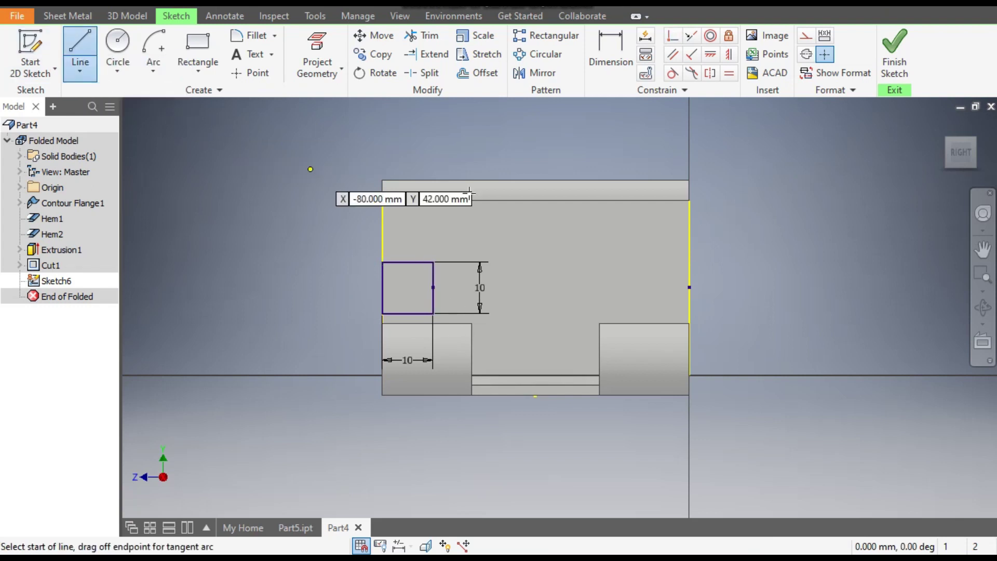
left_click(807, 37)
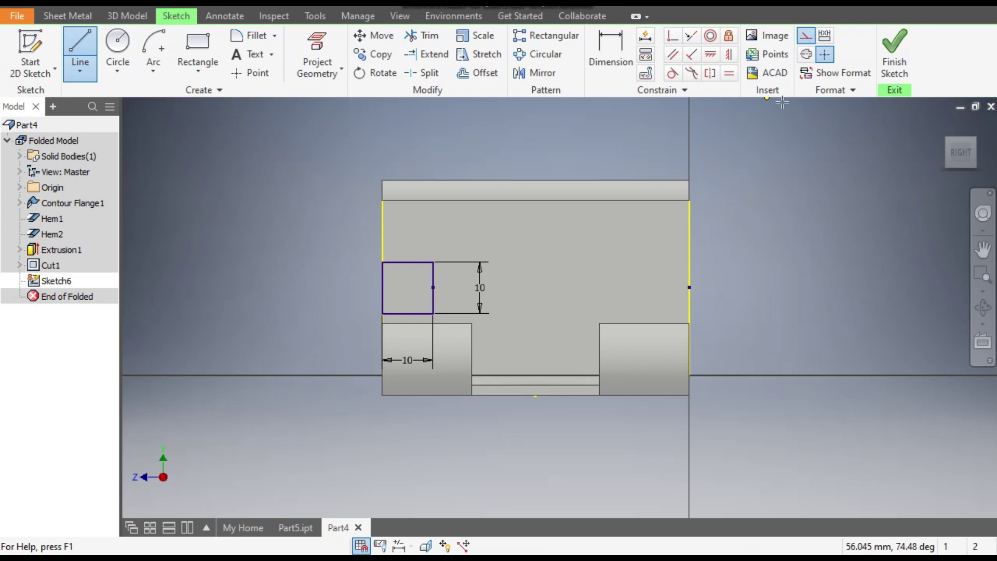
left_click(535, 396)
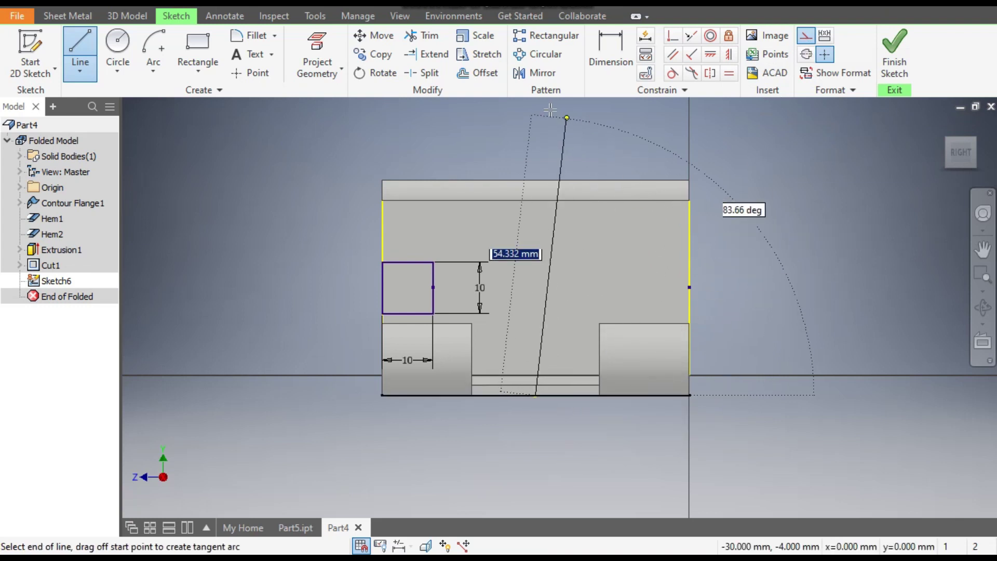
left_click(536, 115)
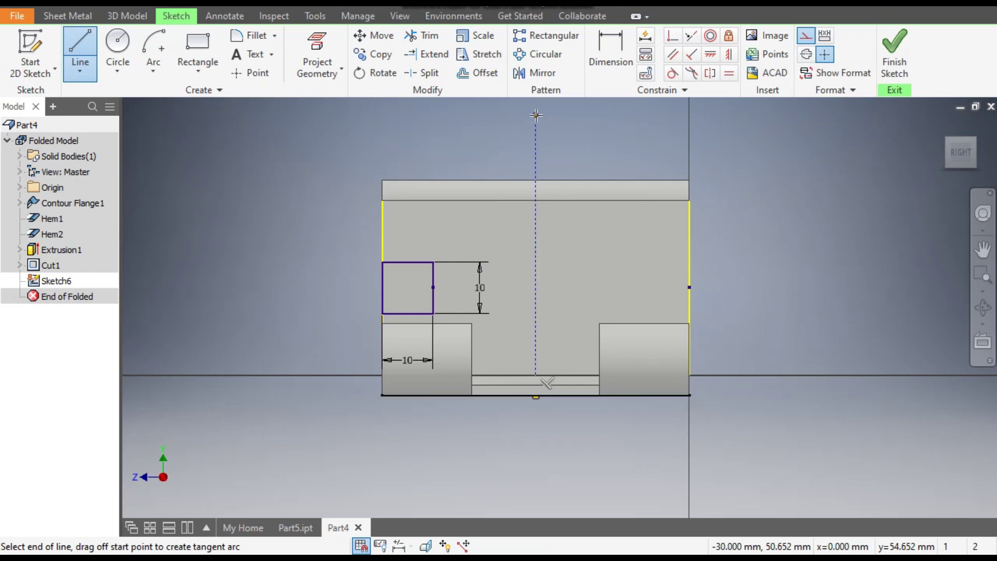
key("Escape")
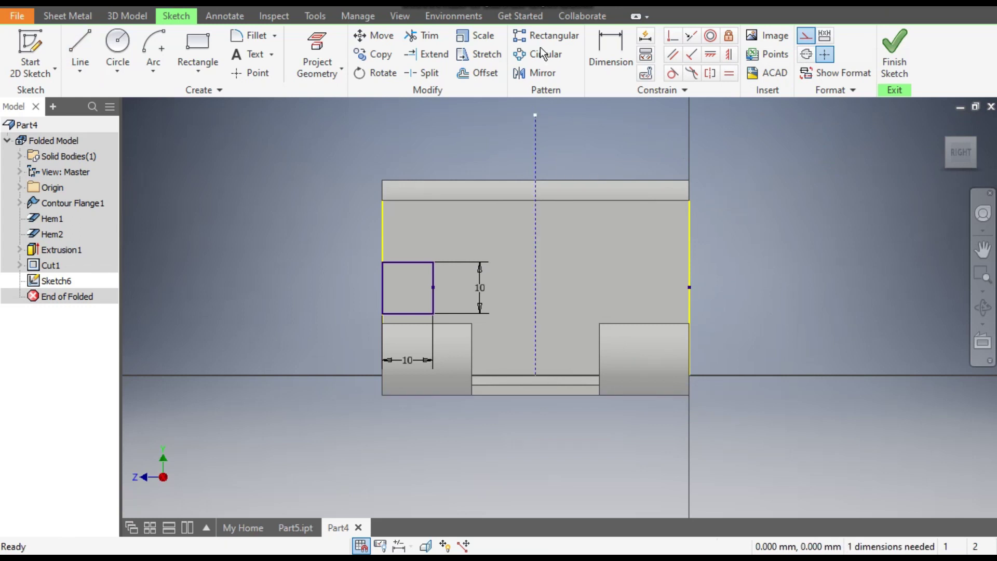
Convert the two projected side edges of the vertical wall to construction geometry
left_click(382, 222)
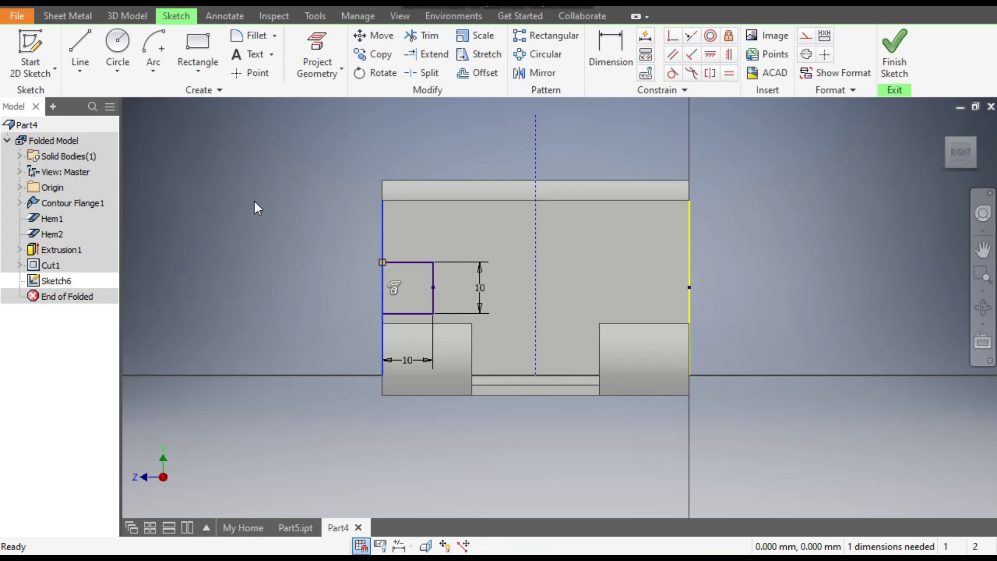
left_click(807, 42)
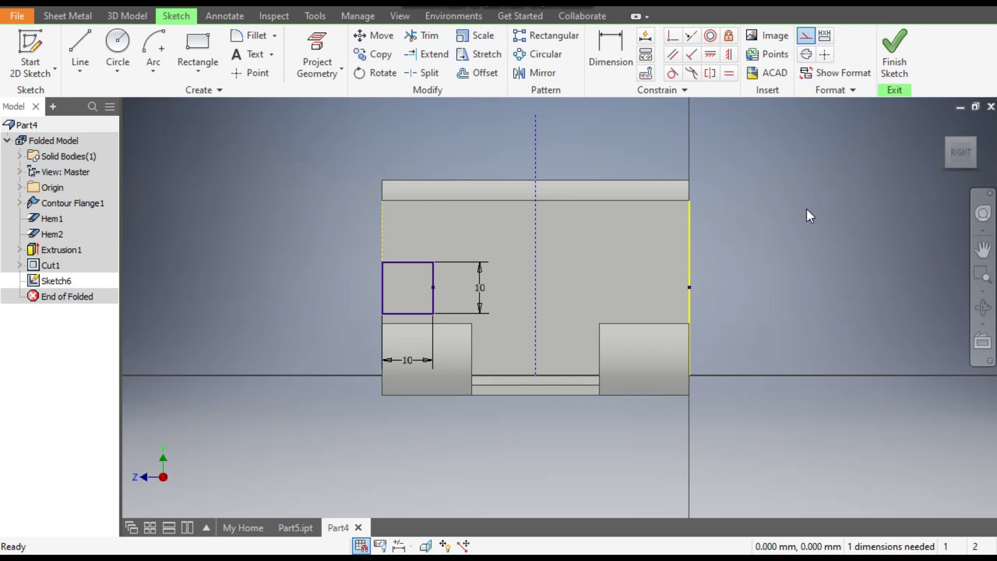
left_click(694, 239)
left_click(810, 43)
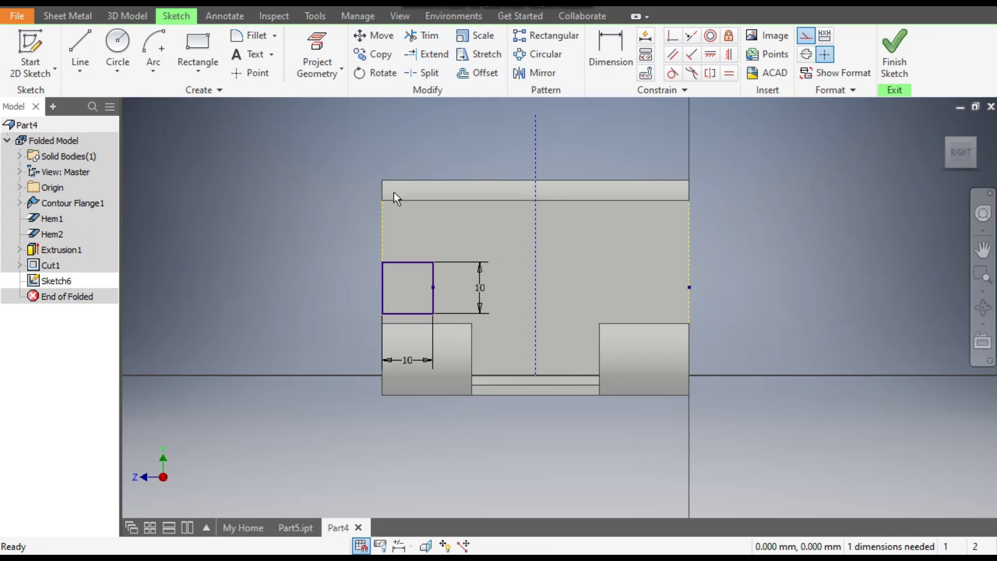
Mirror the 10 by 10 mm square about the vertical construction centre line
left_click(527, 70)
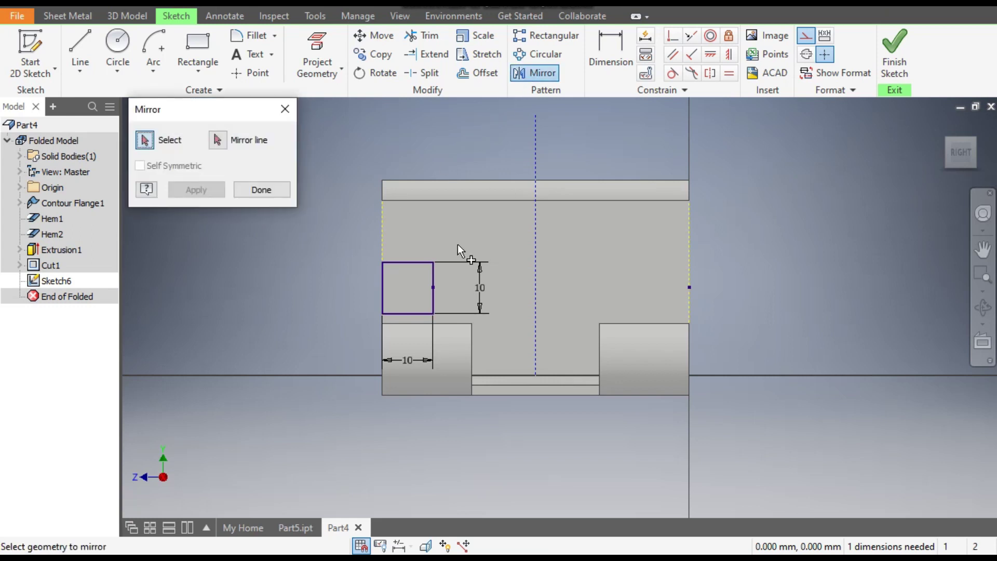
left_click_drag(455, 245, 378, 320)
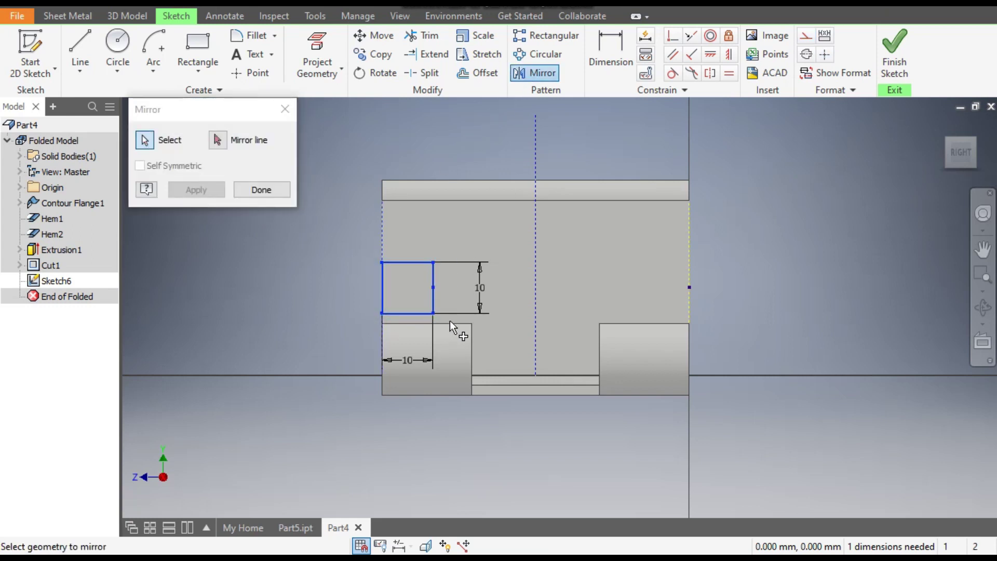
left_click(217, 140)
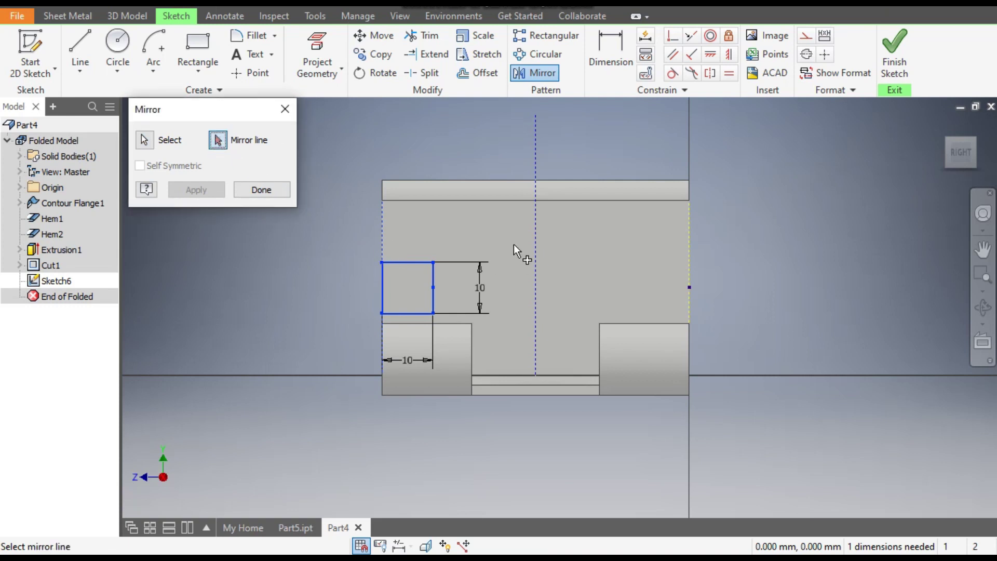
left_click(535, 223)
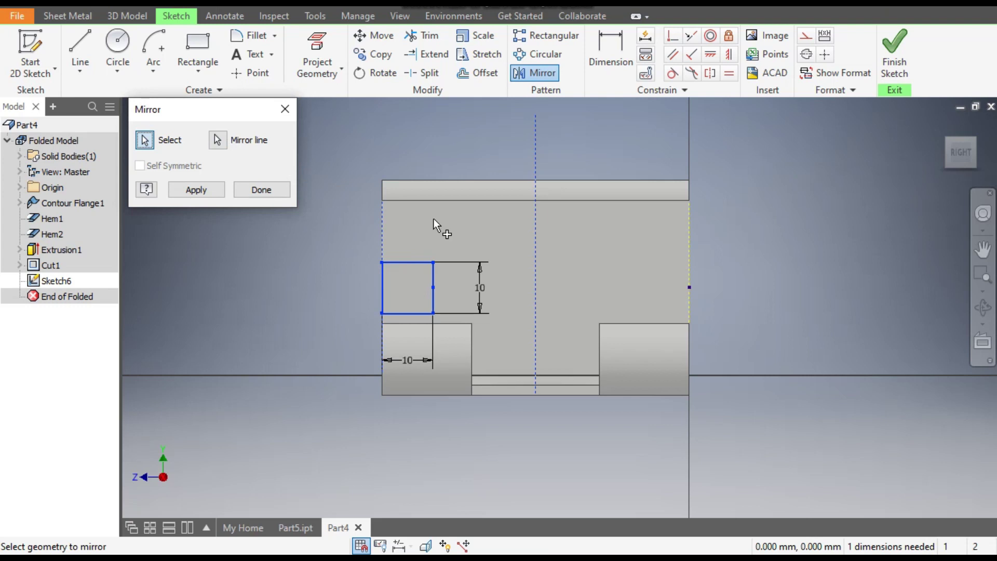
left_click(207, 191)
left_click(257, 189)
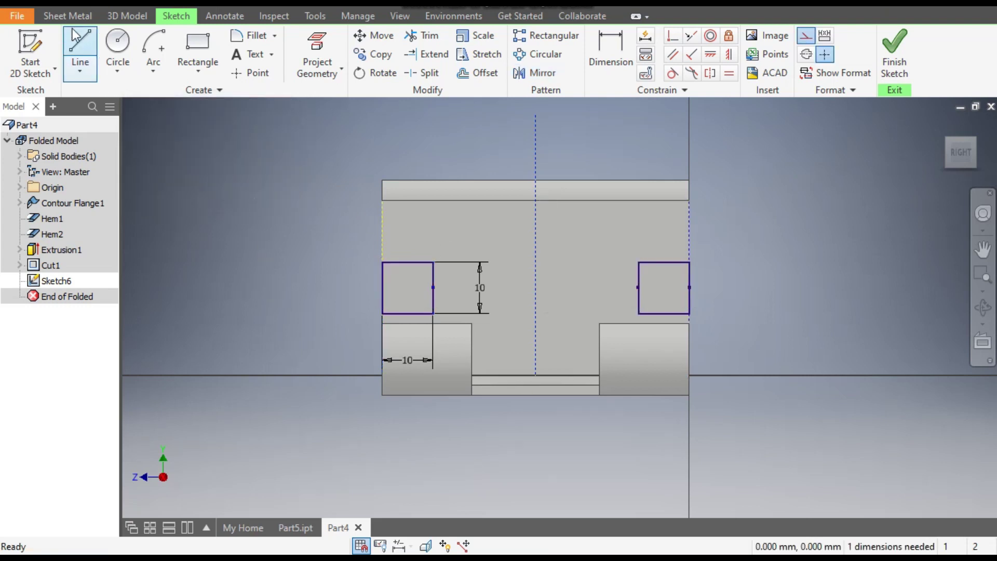
Cut both square profiles through the vertical wall with a Distance extent equal to Thickness
left_click(66, 16)
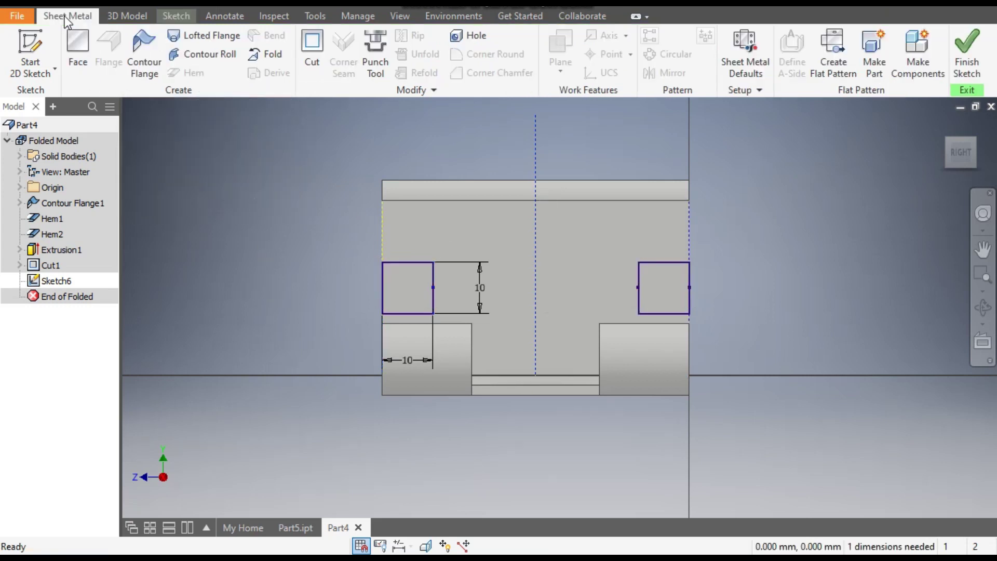
left_click(315, 52)
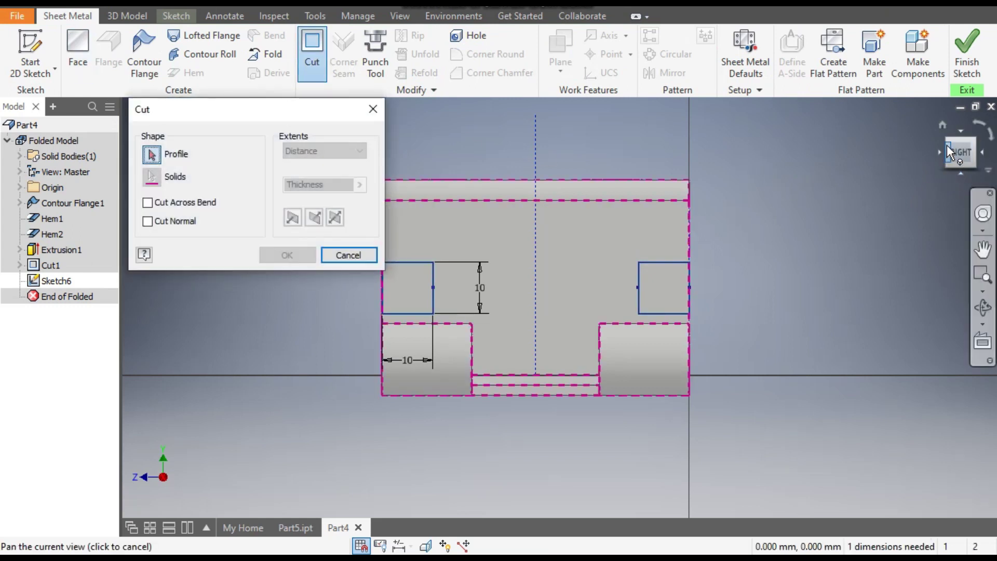
left_click(952, 148)
scroll(548, 395, "up", 2)
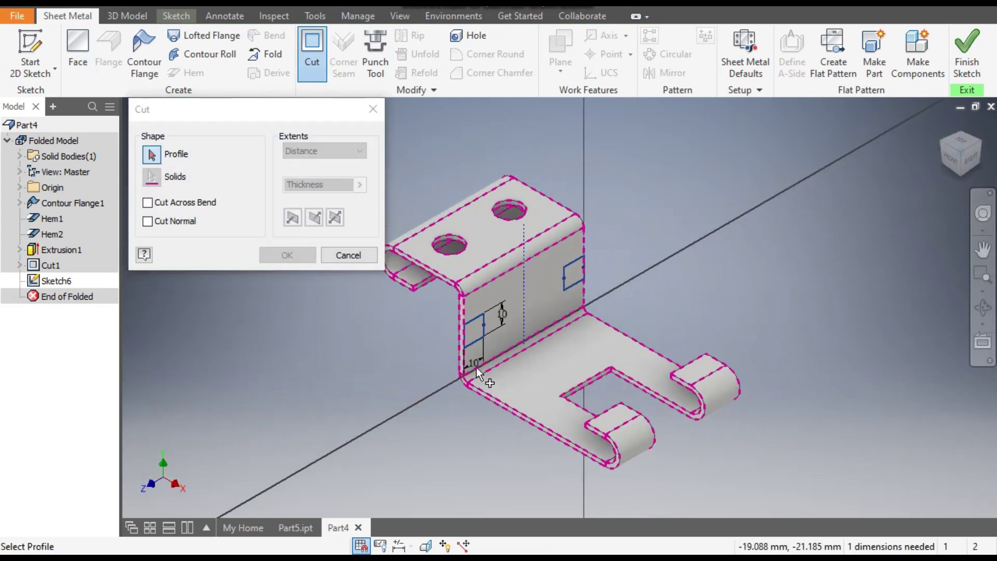
scroll(527, 332, "up", 4)
left_click(475, 327)
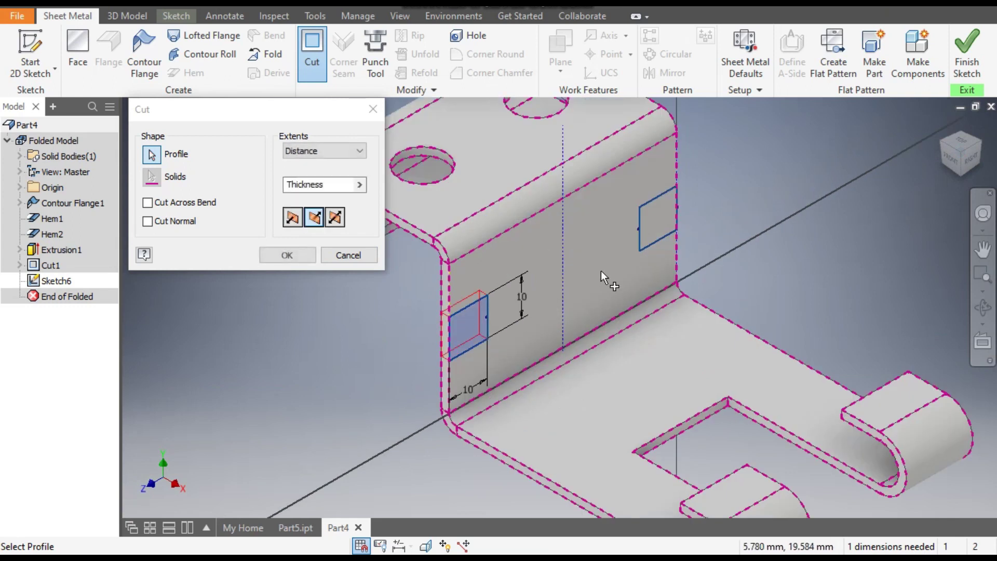
left_click(656, 218)
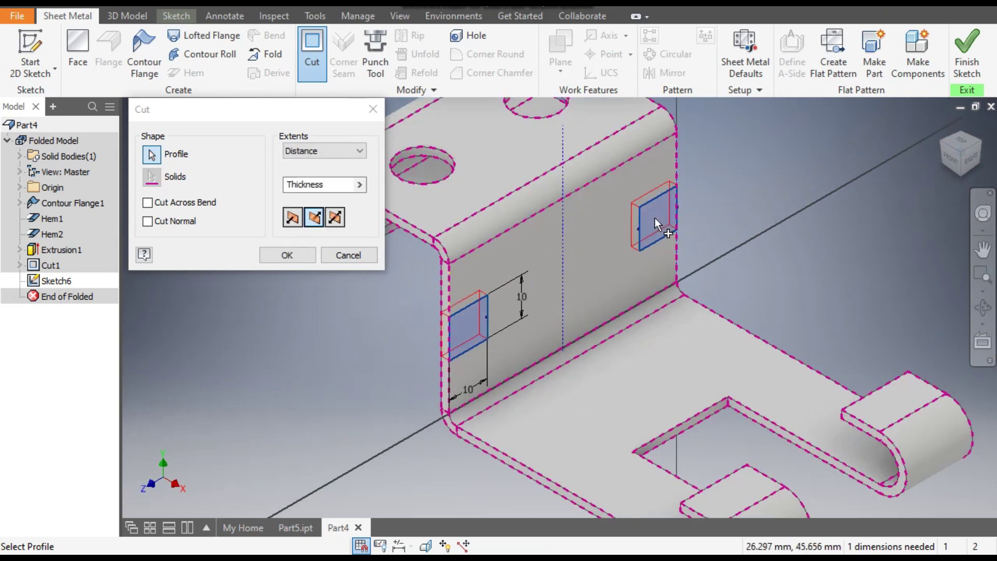
left_click(301, 254)
scroll(312, 313, "down", 3)
middle_click_drag(319, 306, 287, 295)
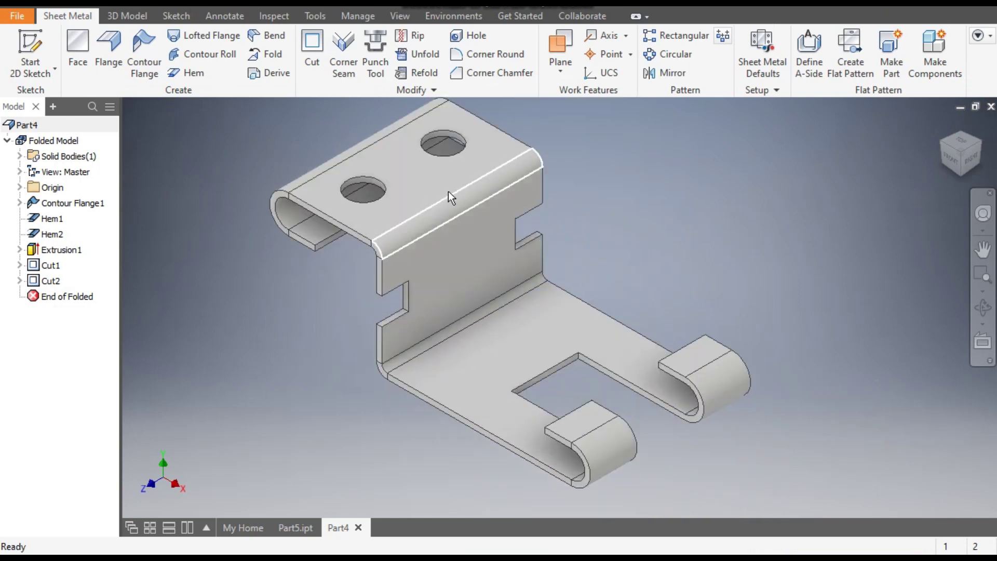
Check the bend cutout in Part5.ipt, and unfold all bends of Part4 with the two-hole top face as stationary reference
left_click(298, 528)
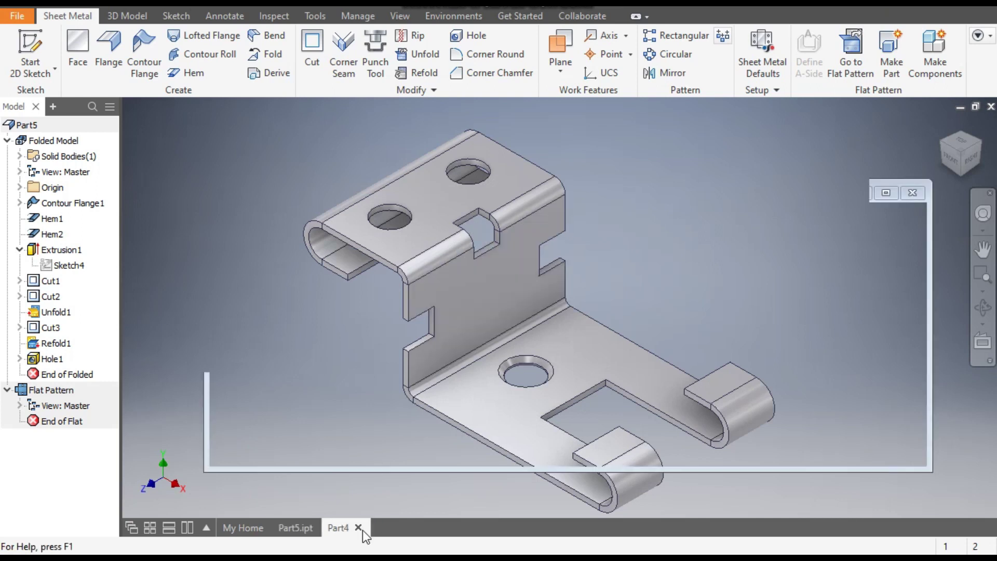
left_click(363, 529)
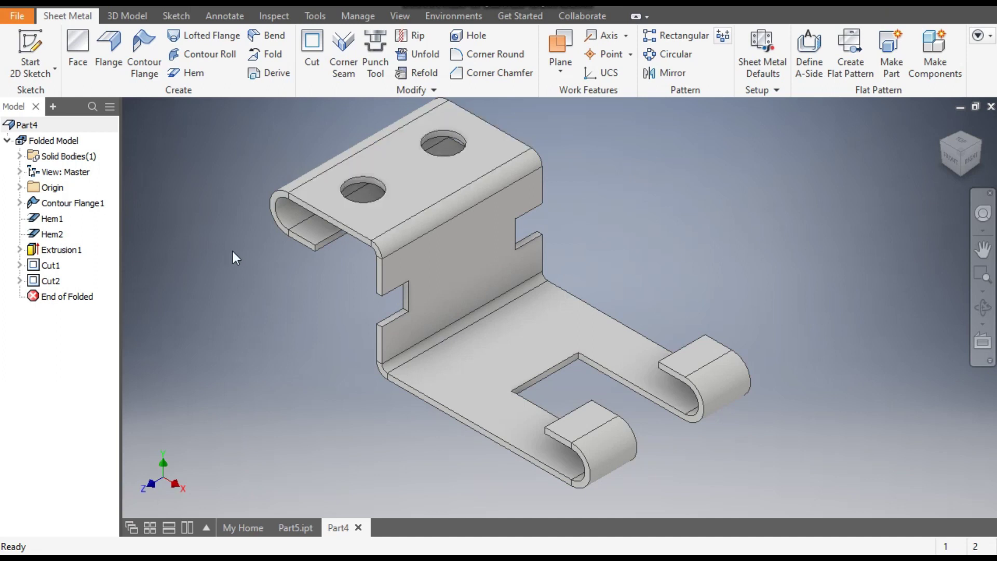
left_click(431, 55)
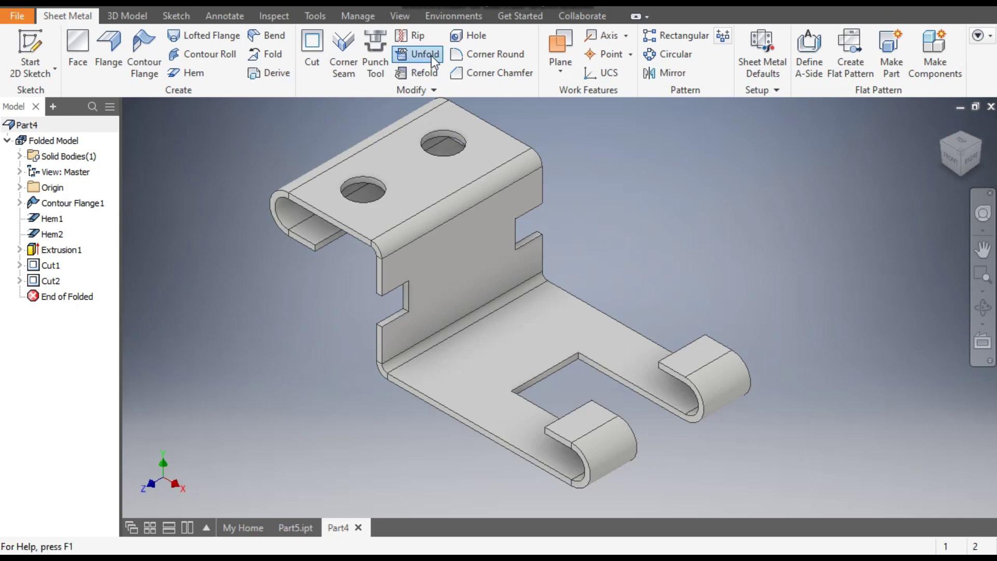
middle_click_drag(676, 185, 853, 230)
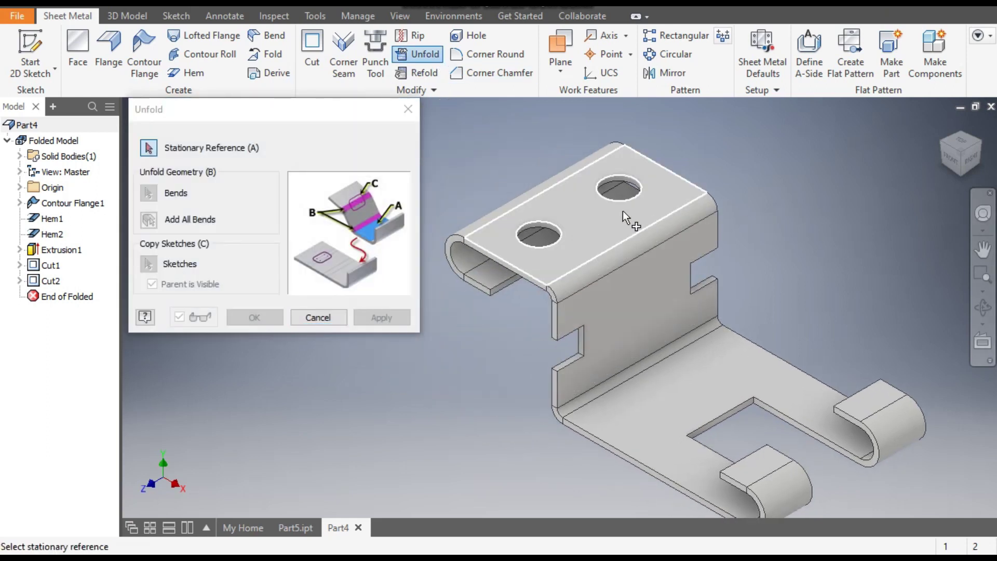
left_click(603, 216)
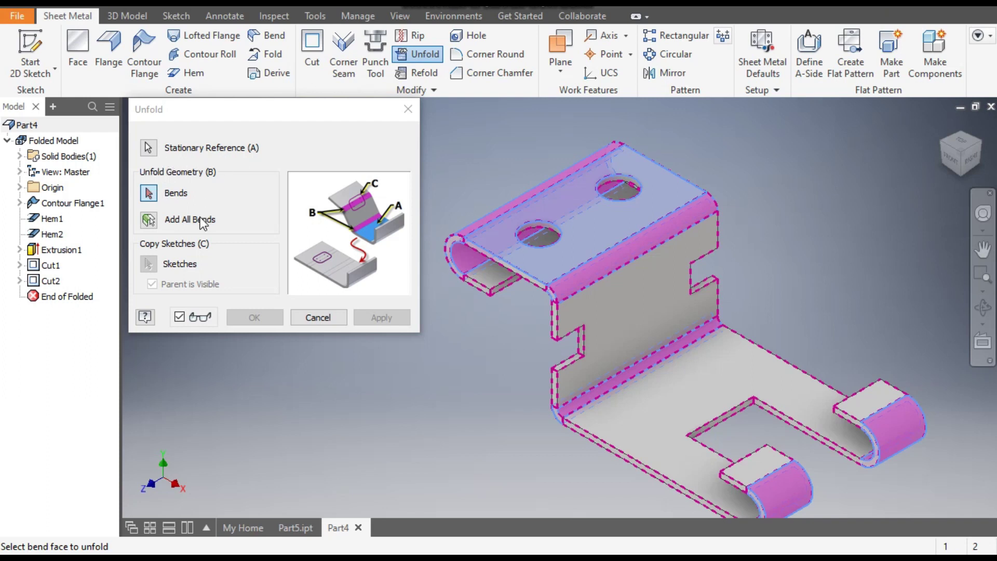
left_click(150, 222)
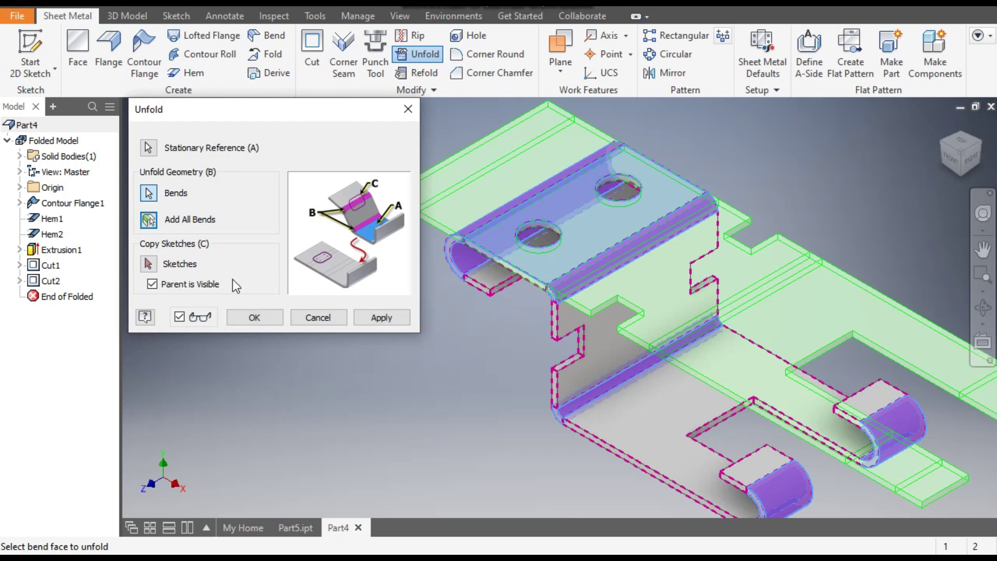
left_click(251, 318)
Start a new sketch on the two-hole face of the unfolded part, viewed squarely from the top
middle_click_drag(418, 310, 257, 376)
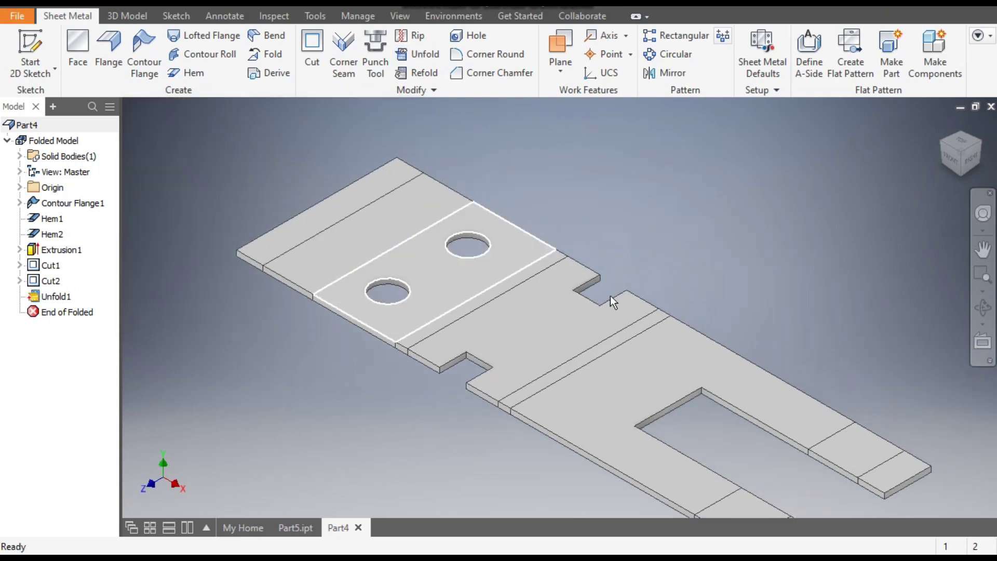
left_click(971, 145)
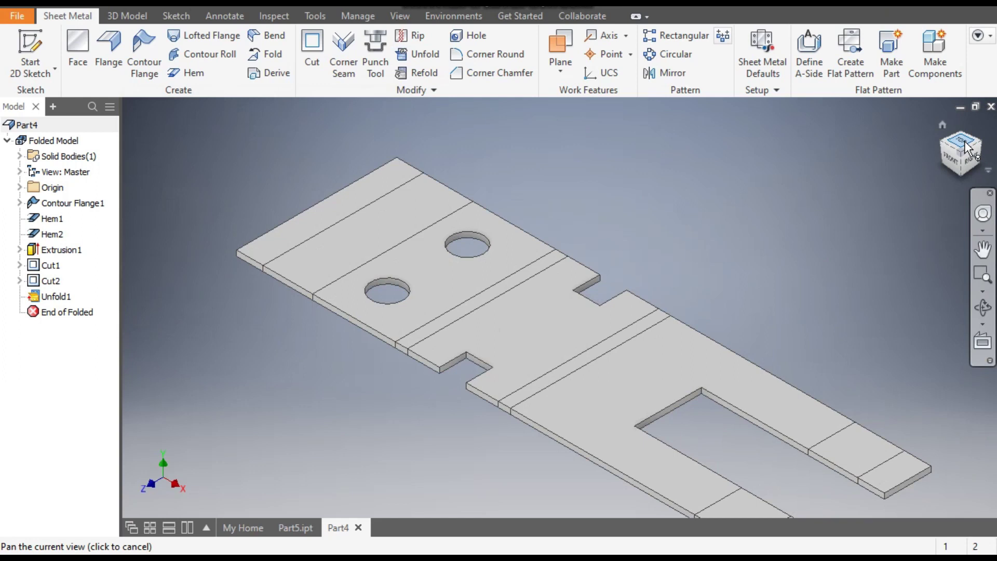
left_click(976, 134)
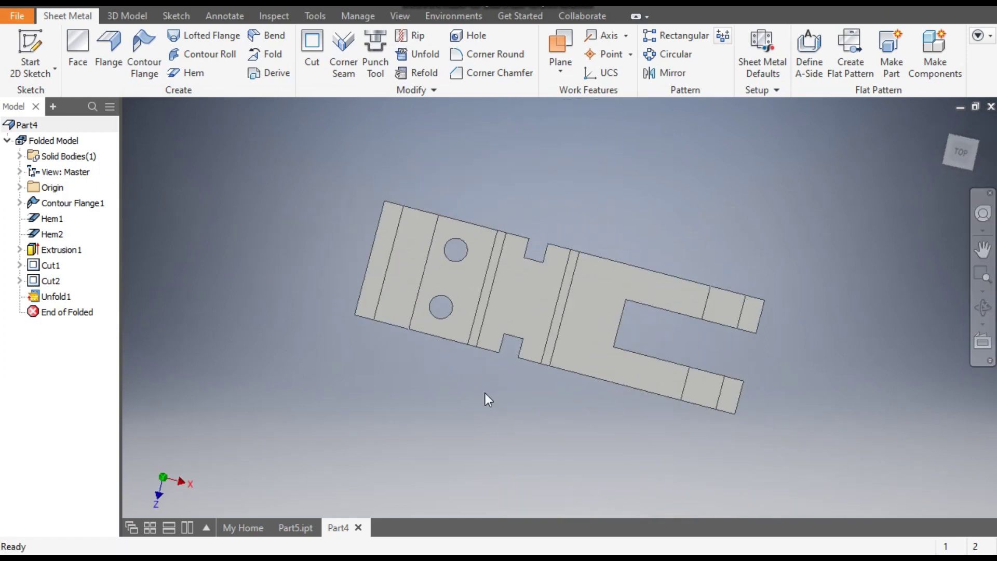
left_click(447, 249)
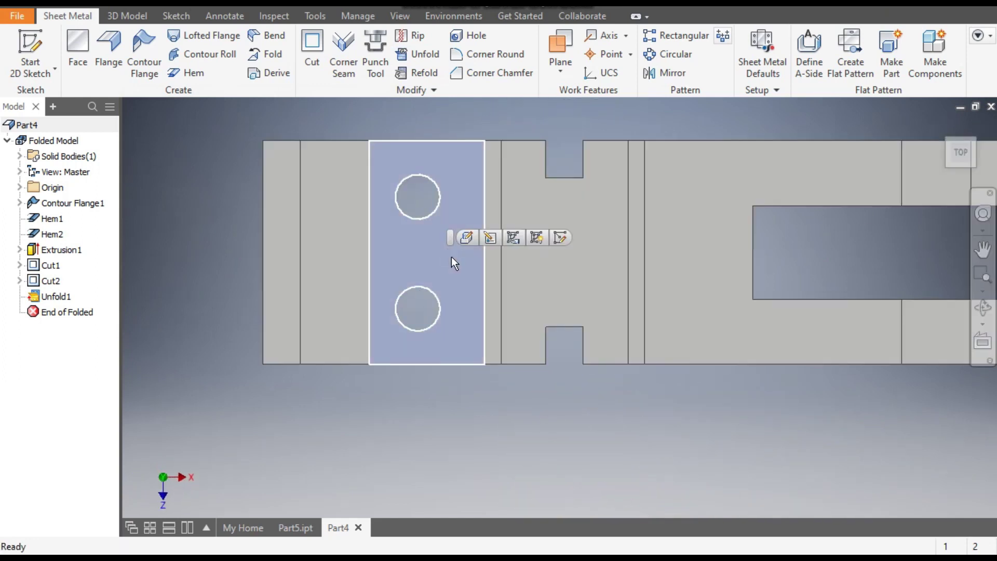
left_click(561, 239)
mouse_move(562, 239)
middle_mouse_down()
mouse_move(612, 266)
mouse_move(641, 300)
mouse_move(567, 292)
middle_mouse_up()
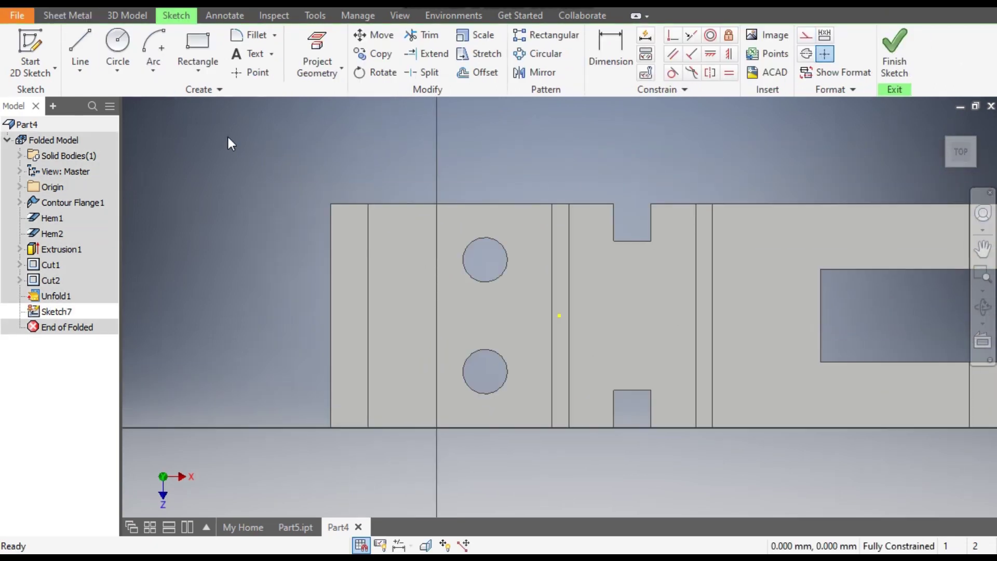
Draw a 10 by 10 mm centre rectangle on the projected centre point at the unfolded bend beside the two holes
left_click(207, 72)
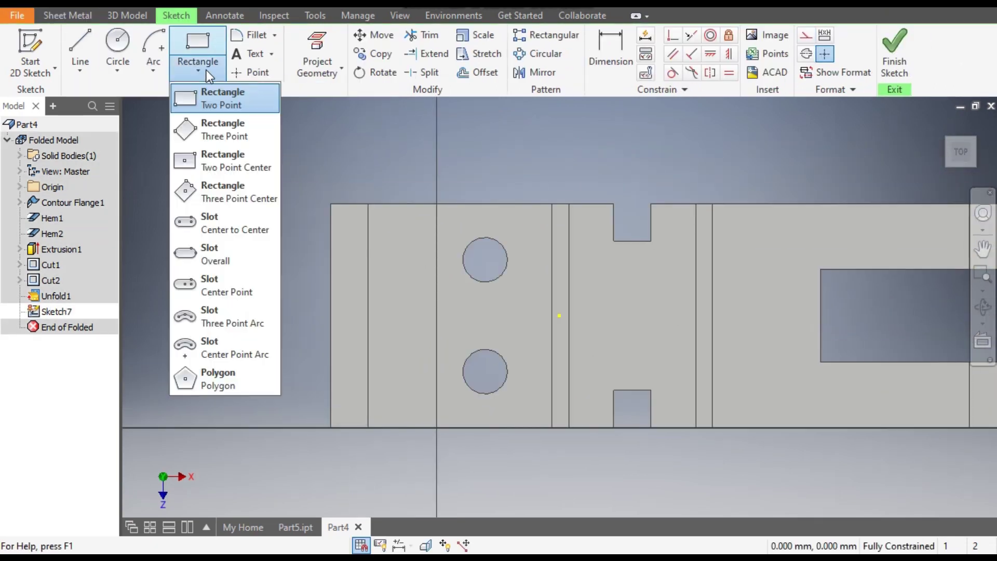
left_click(235, 168)
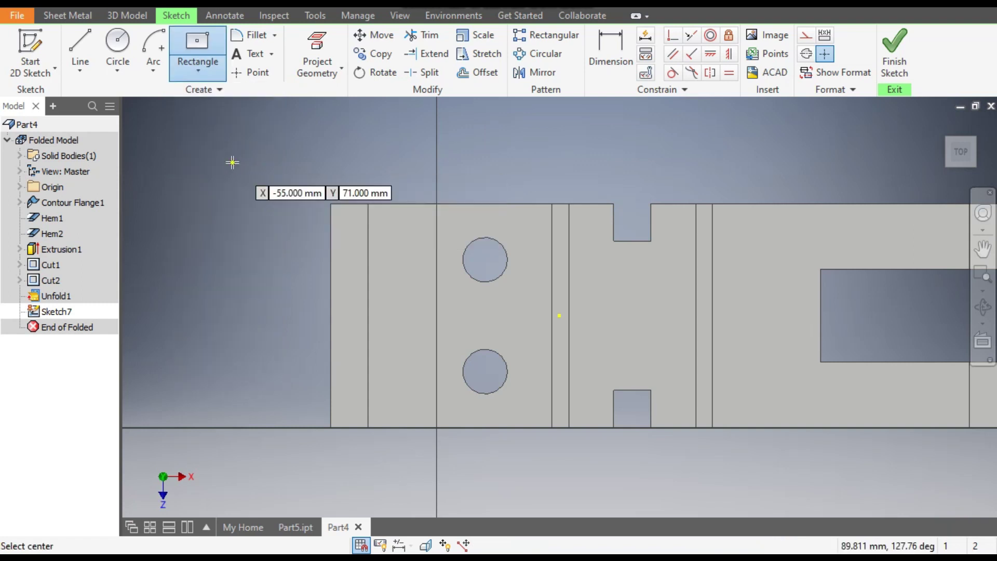
left_click(559, 315)
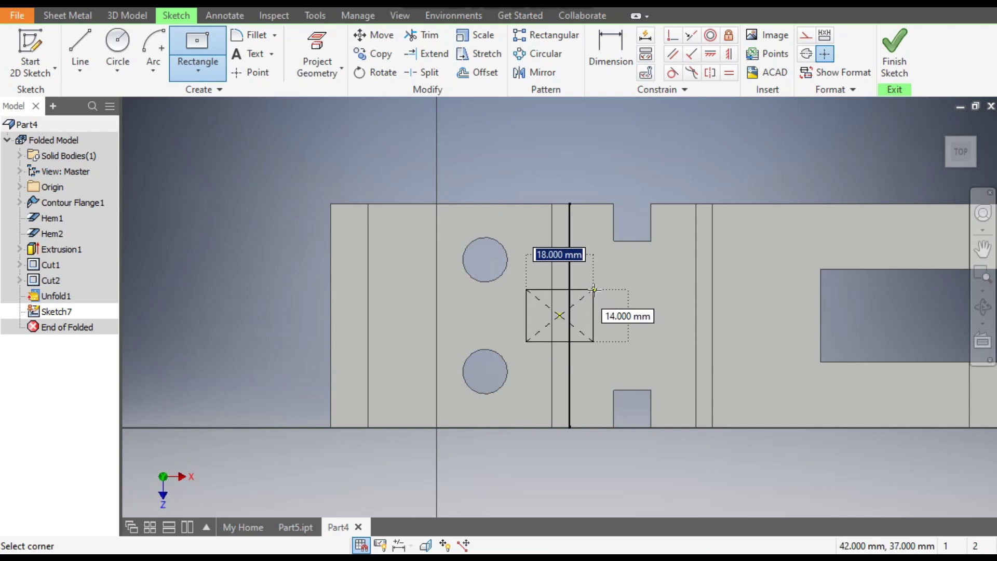
type("10")
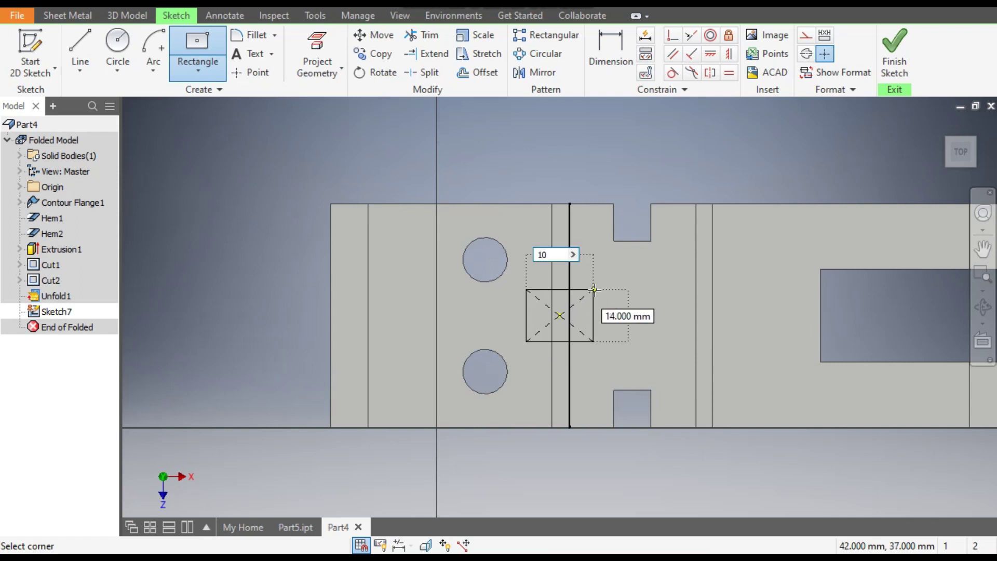
key("Tab")
type("10")
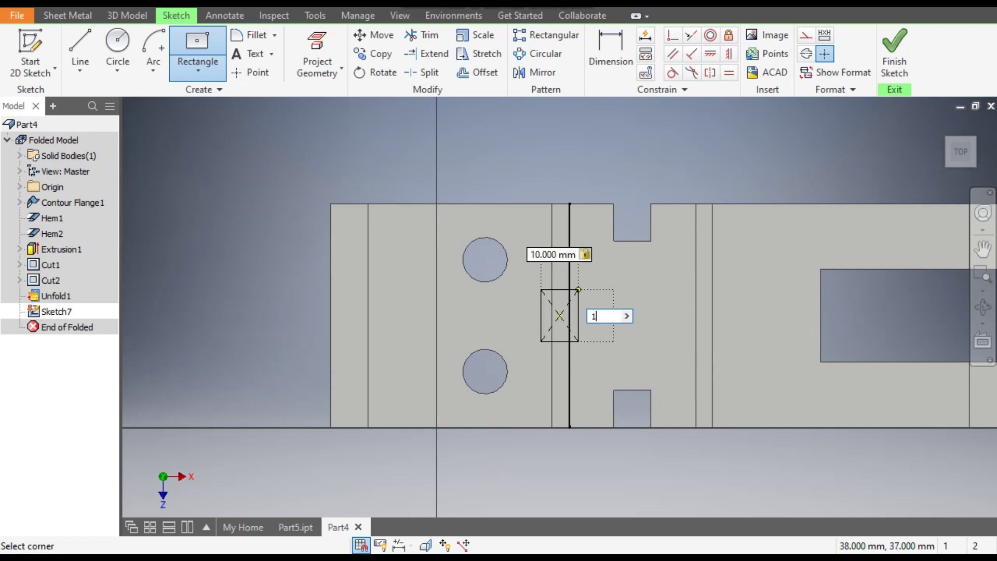
key("Tab")
key("Return")
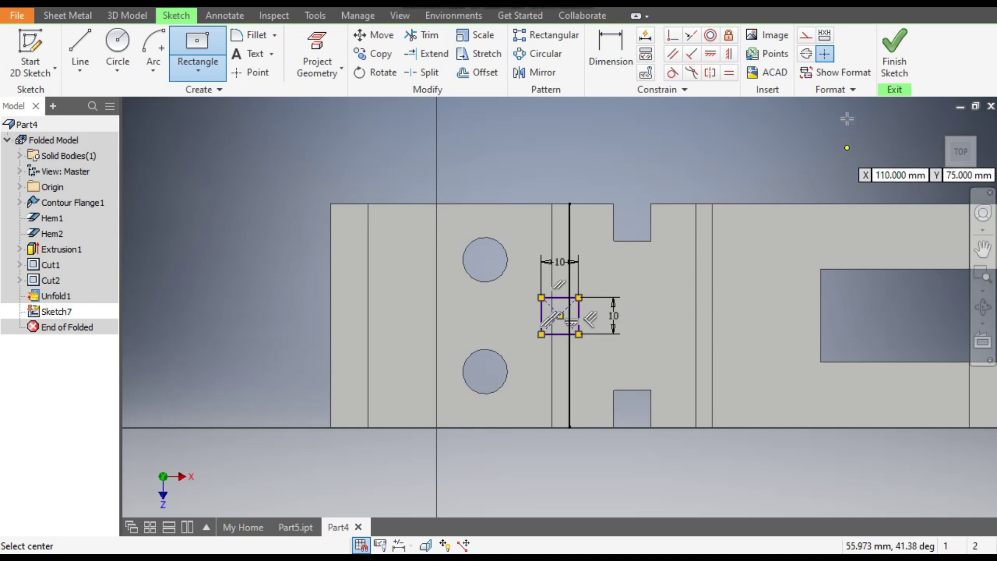
Finish the sketch and cut the square profile through the sheet with a Distance extent equal to Thickness
left_click(895, 55)
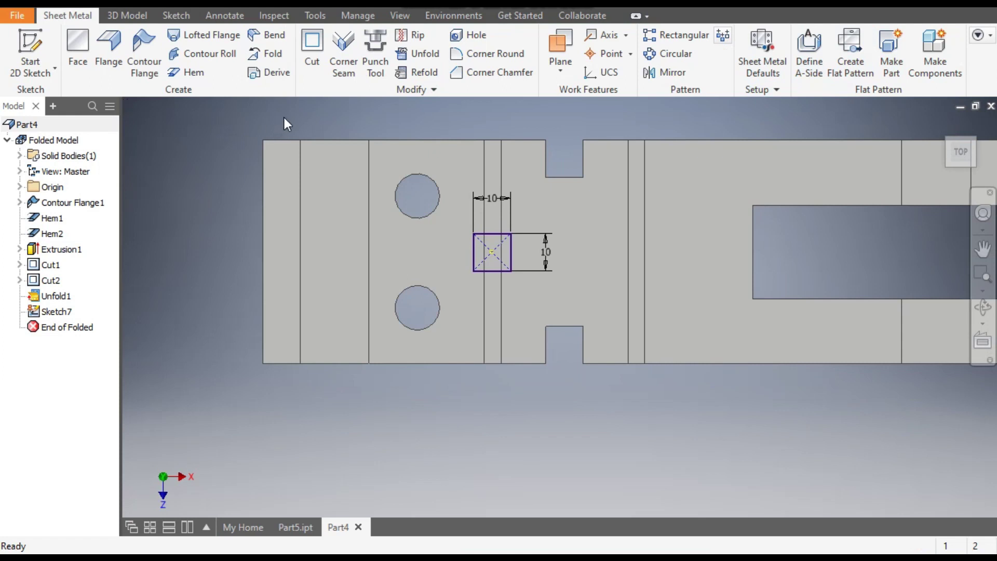
left_click(313, 49)
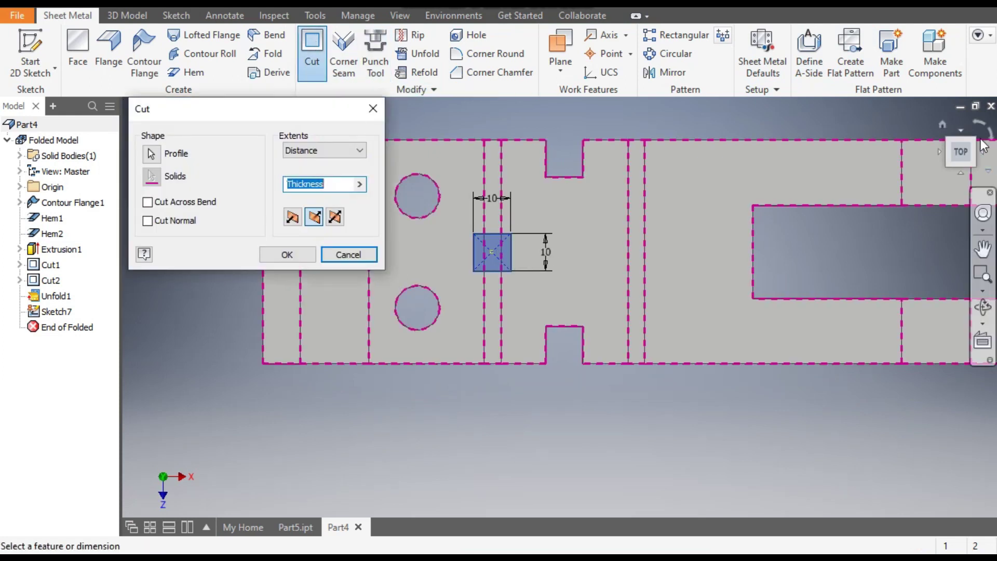
left_click(281, 255)
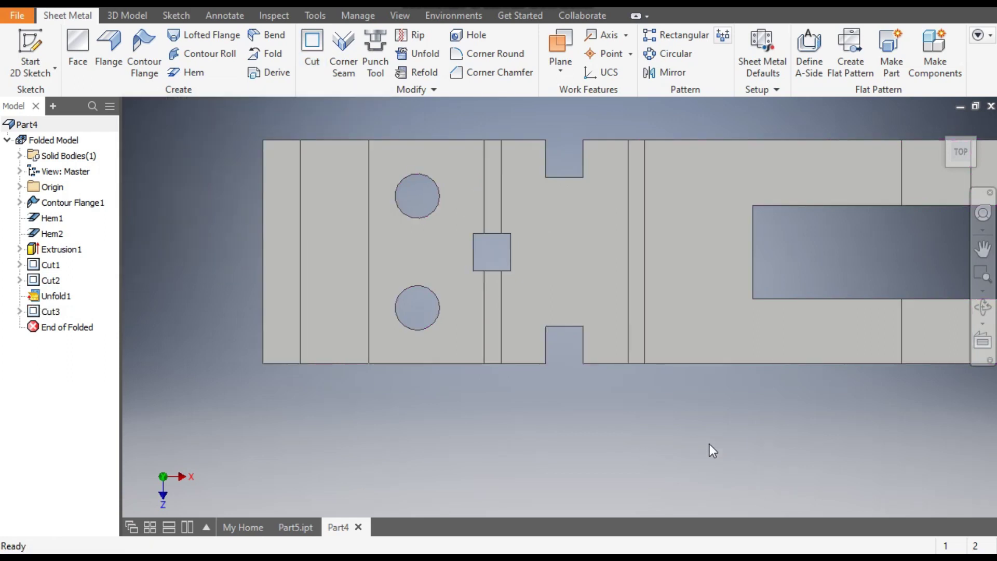
Refold all bends of the part with the two-hole face as stationary reference
middle_click(709, 444)
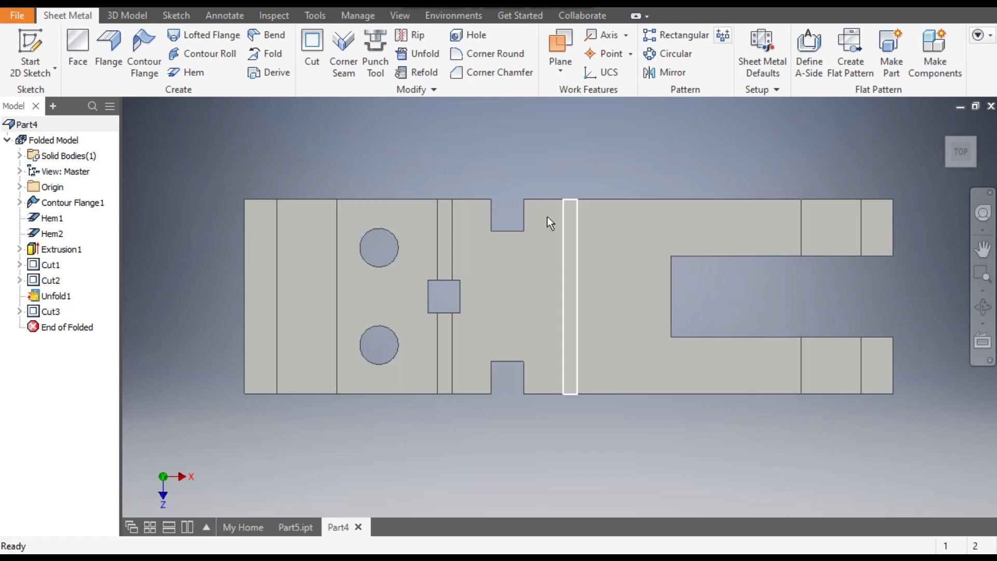
left_click(419, 73)
middle_click_drag(481, 132, 651, 148)
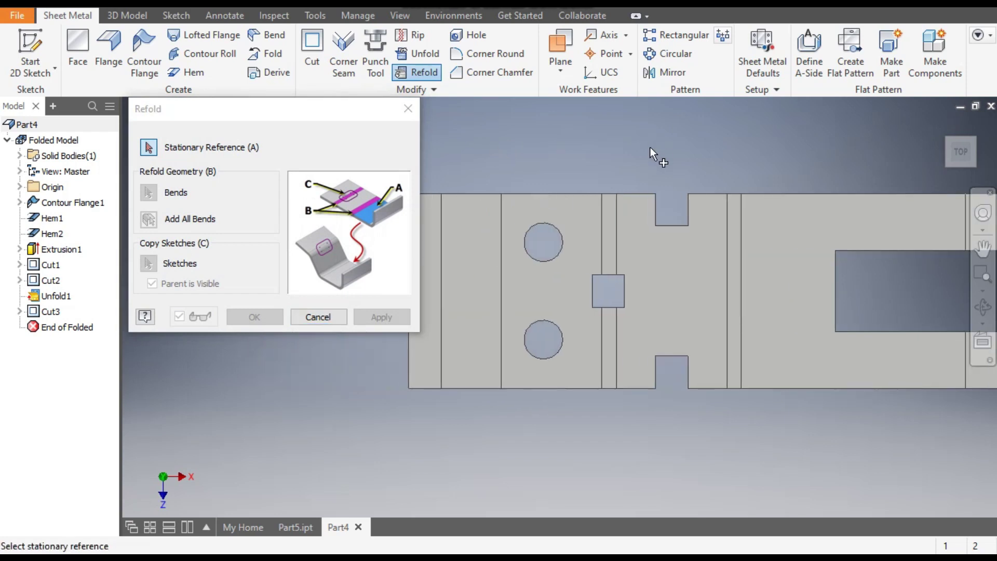
left_click(543, 282)
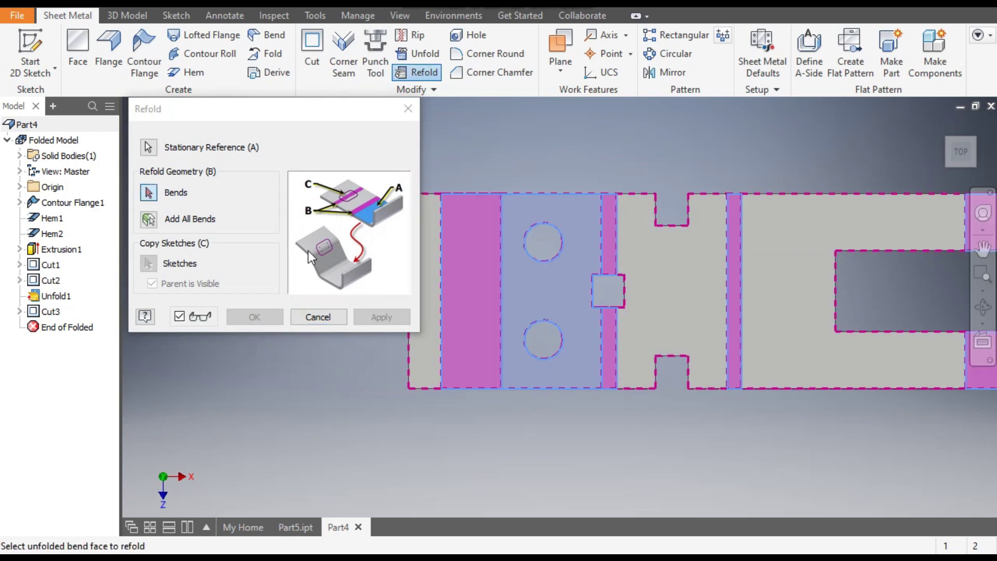
left_click(148, 221)
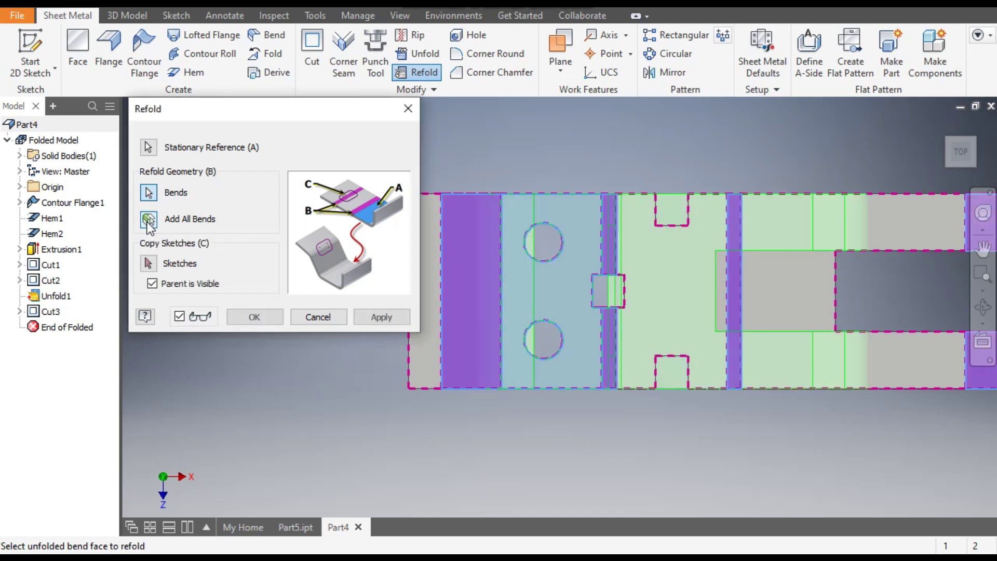
left_click(254, 317)
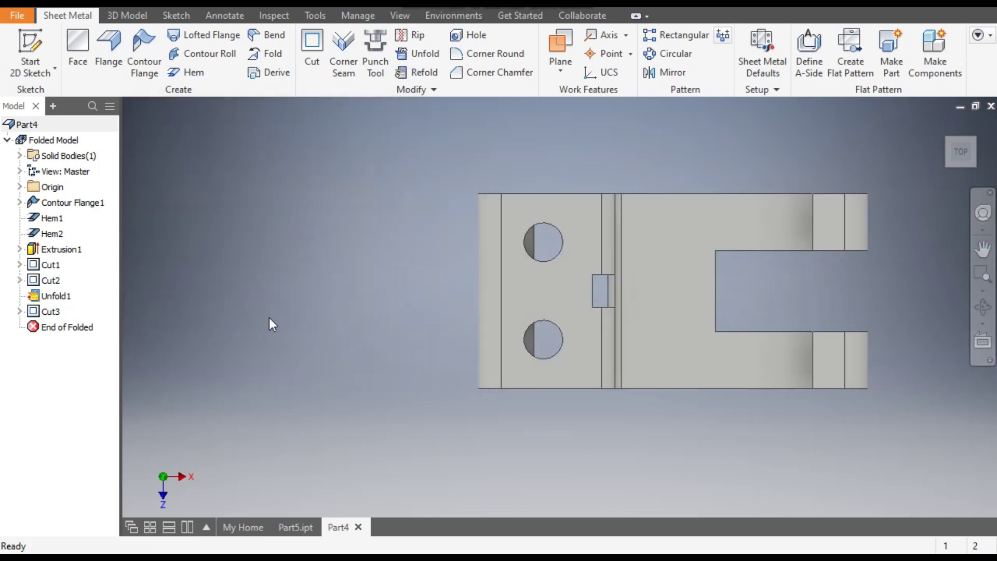
Check the hole on the lower flange in Part5.ipt, and start a sketch on the lower flange's top face in Part4
left_click(942, 124)
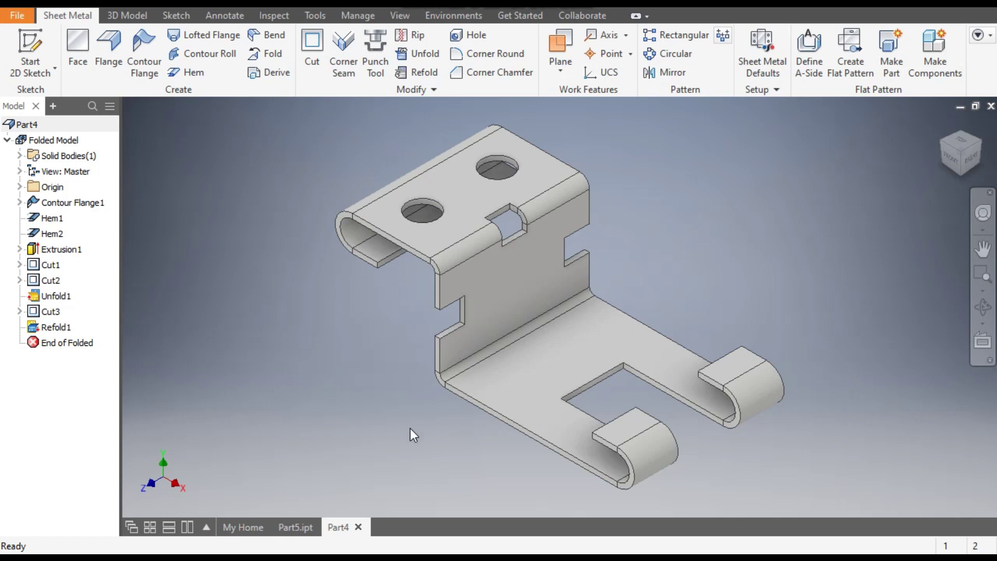
left_click(294, 525)
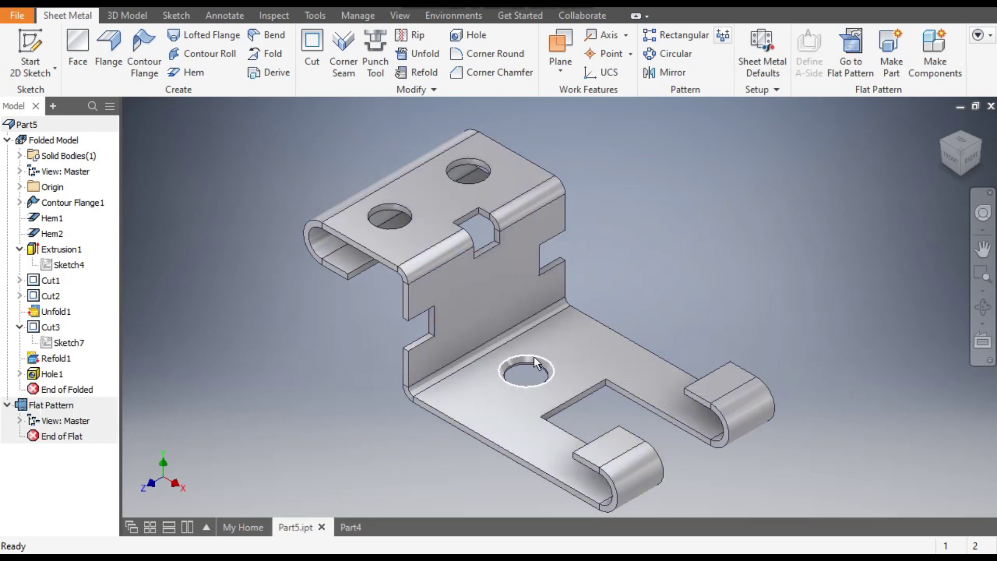
left_click(351, 527)
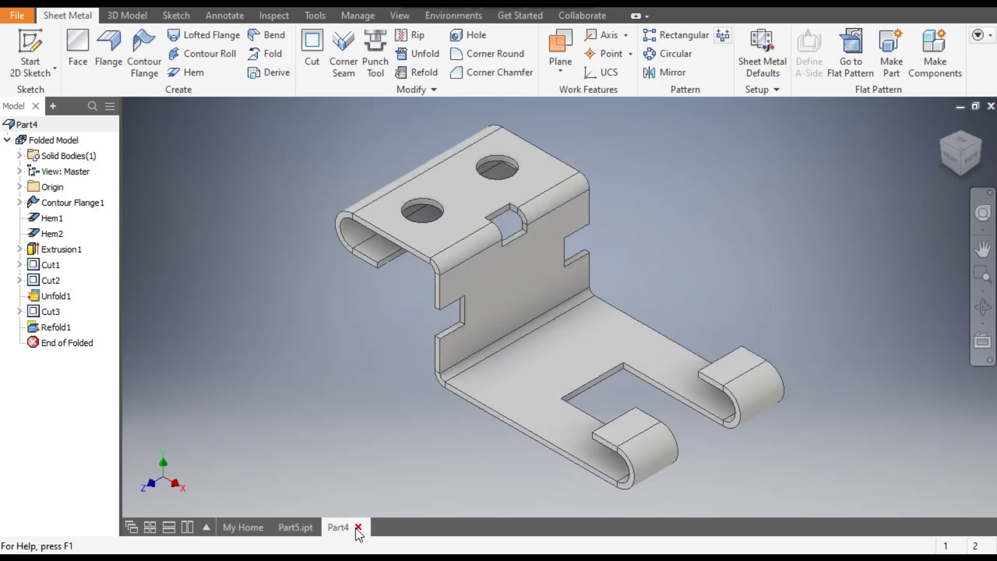
left_click(563, 341)
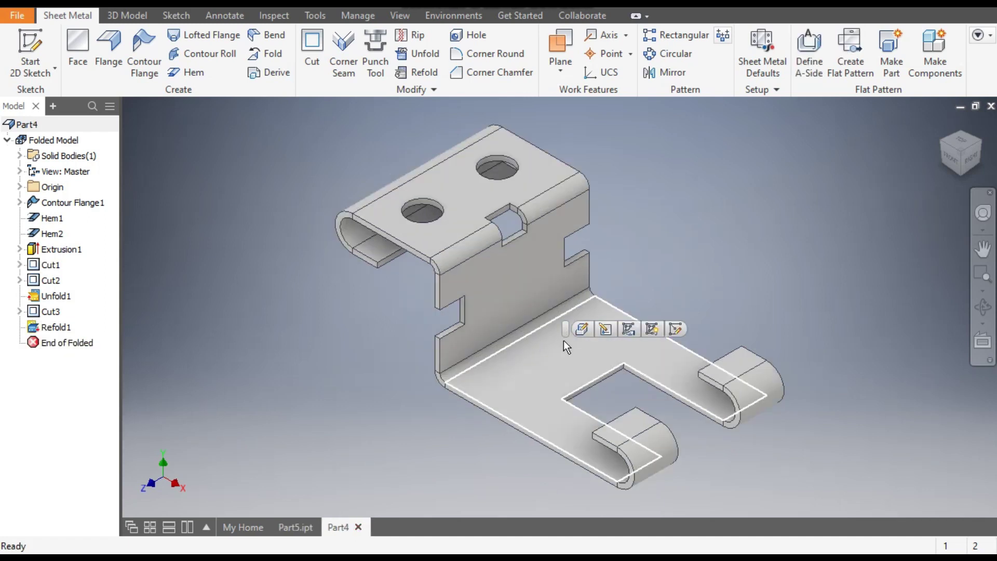
left_click(677, 328)
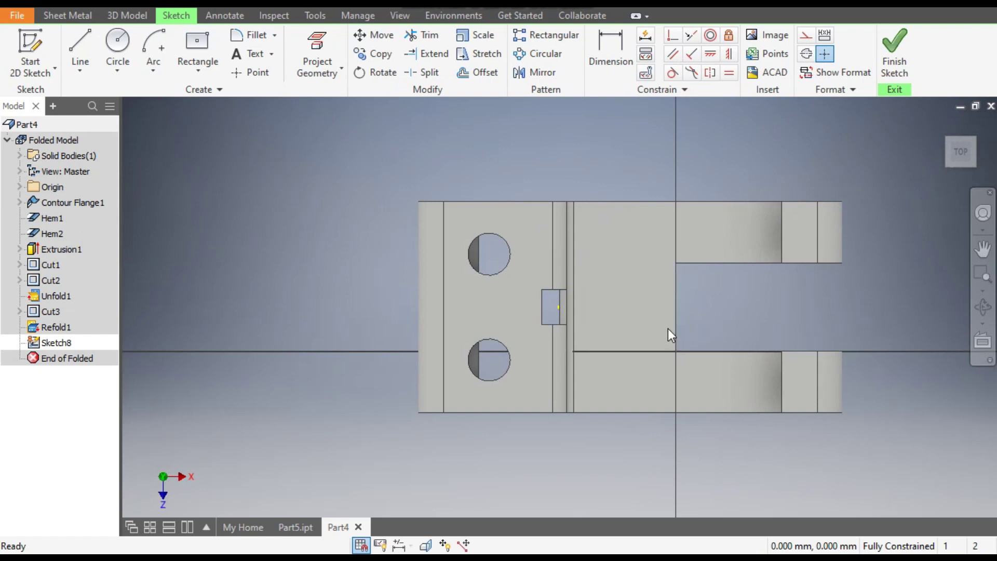
Place a sketch point between the vertical wall and the rectangular cutout, and dimension it 15 mm from the wall's edge
left_click(252, 78)
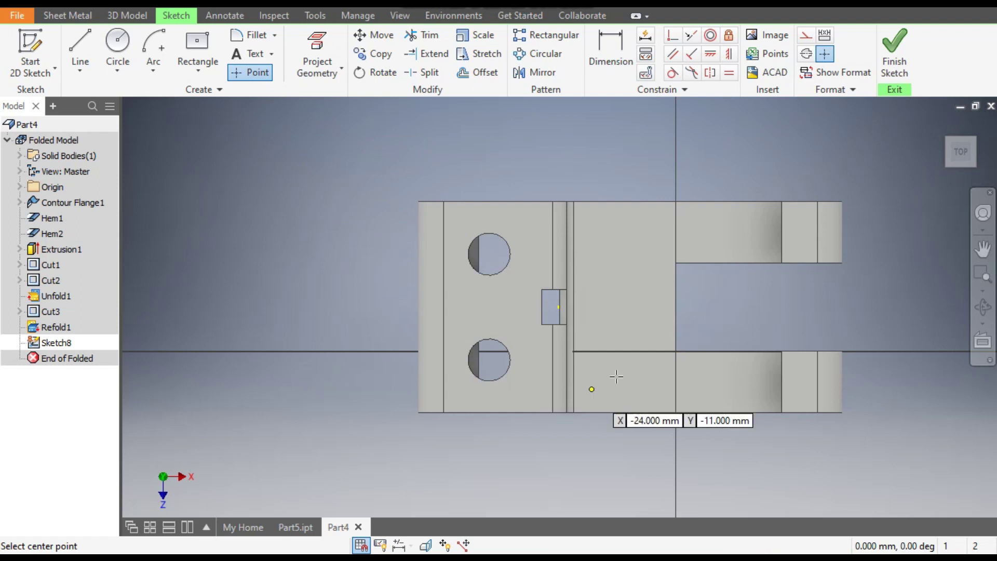
left_click(612, 307)
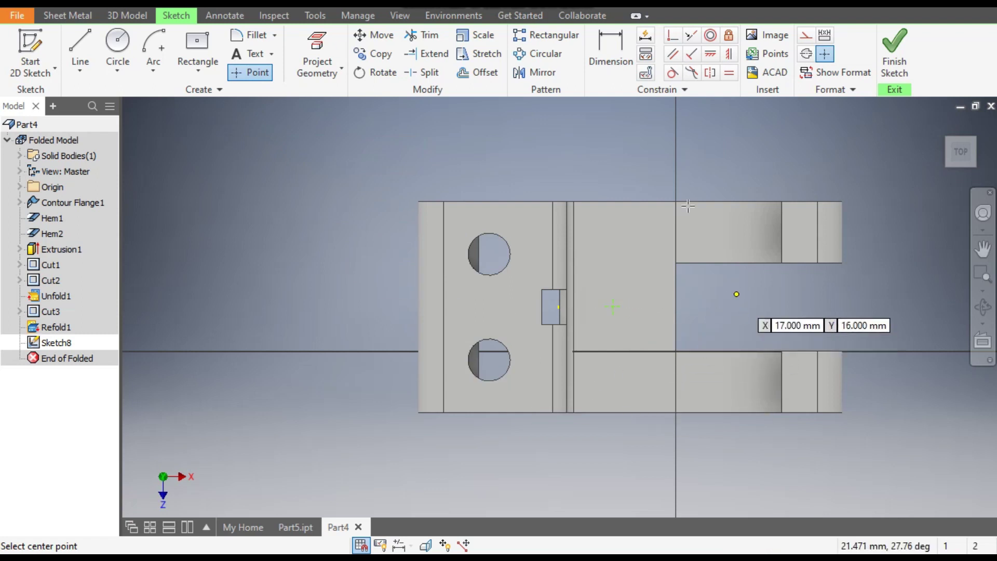
left_click(628, 54)
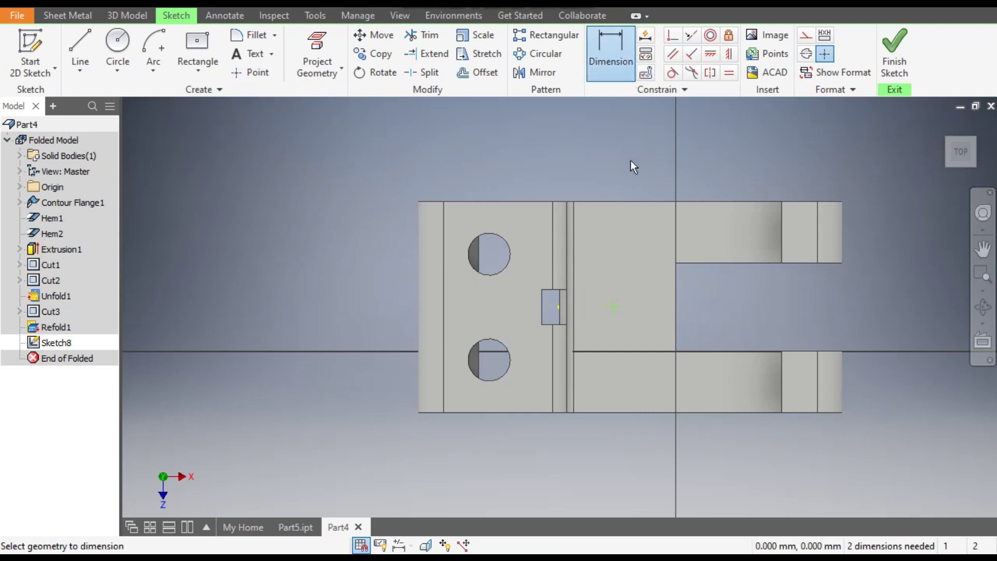
left_click(568, 241)
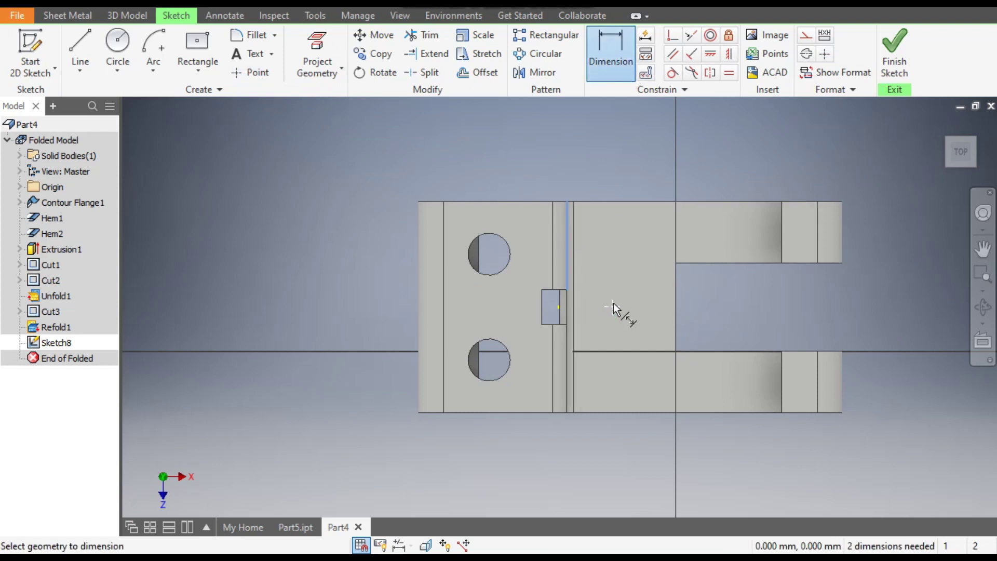
left_click(613, 304)
left_click(600, 167)
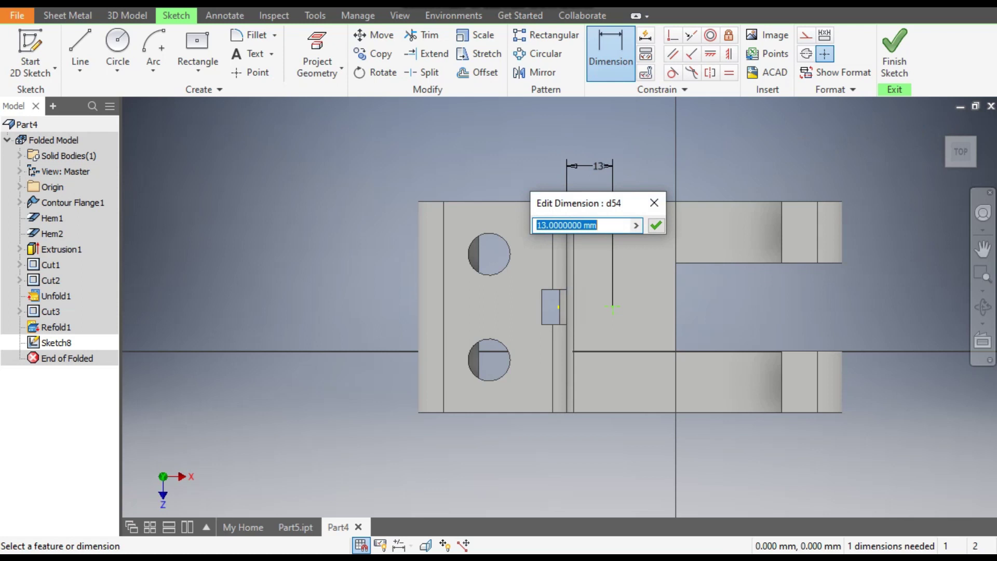
type("15")
key("Return")
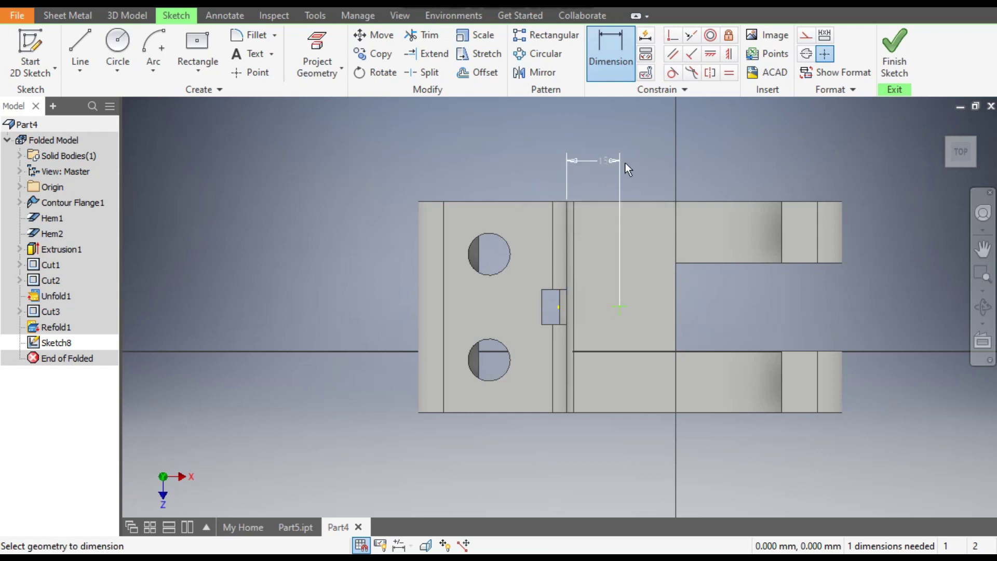
Constrain the sketch point horizontally to the projected centre point
left_click(715, 54)
left_click(621, 307)
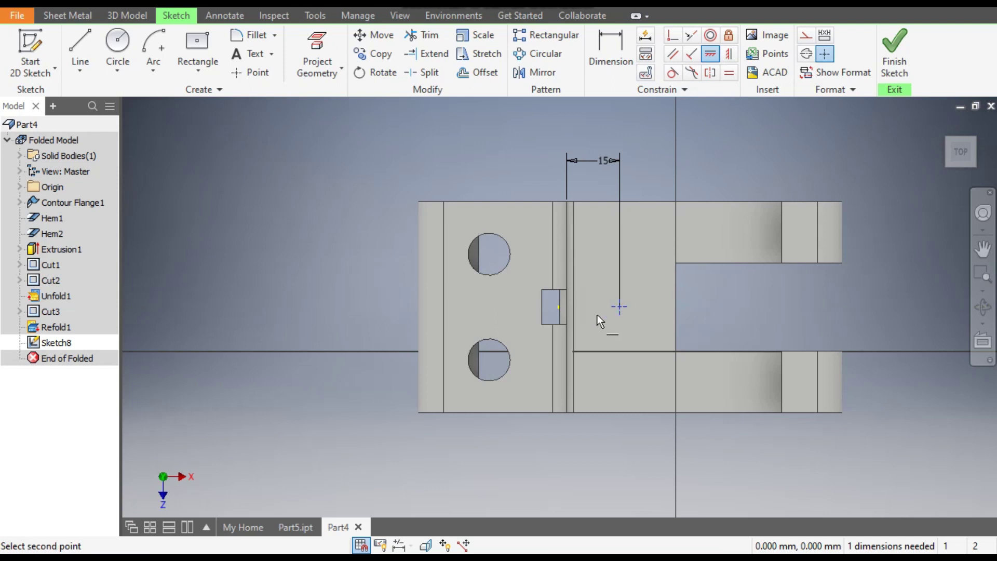
left_click(559, 308)
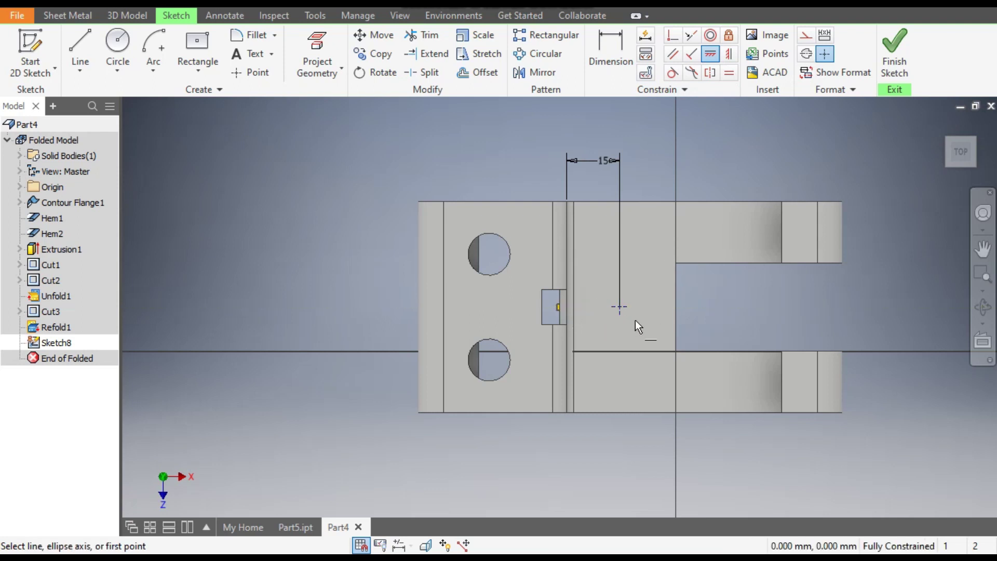
Finish the sketch and create a 12 mm countersunk hole at the point, with a 15 mm, 90-degree countersink and depth equal to Thickness
left_click(886, 37)
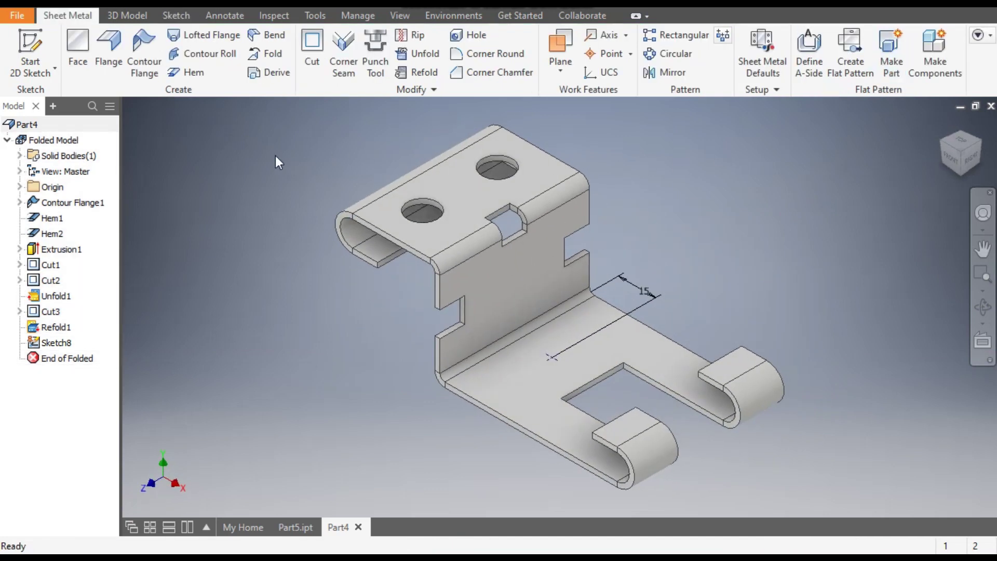
left_click(470, 38)
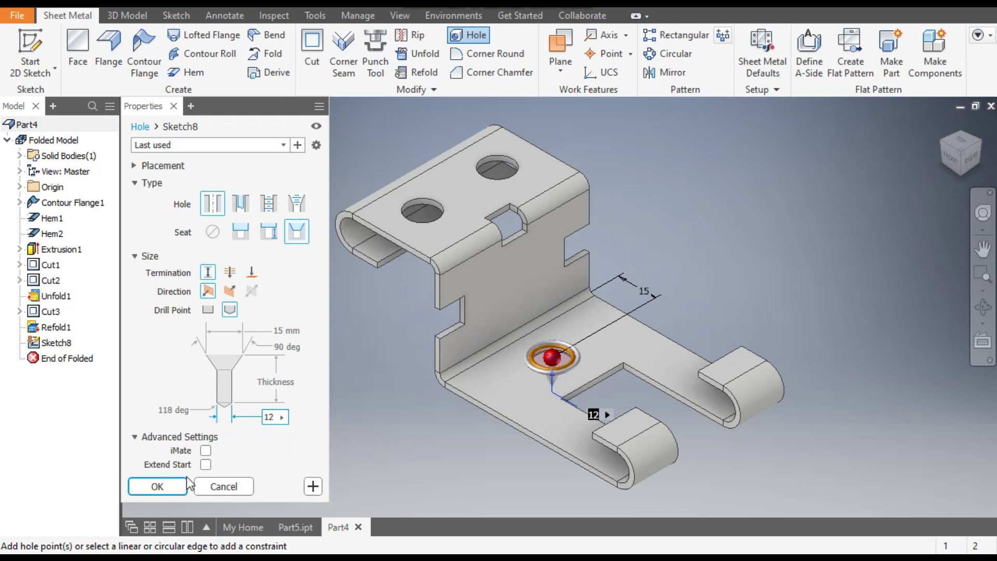
left_click(171, 485)
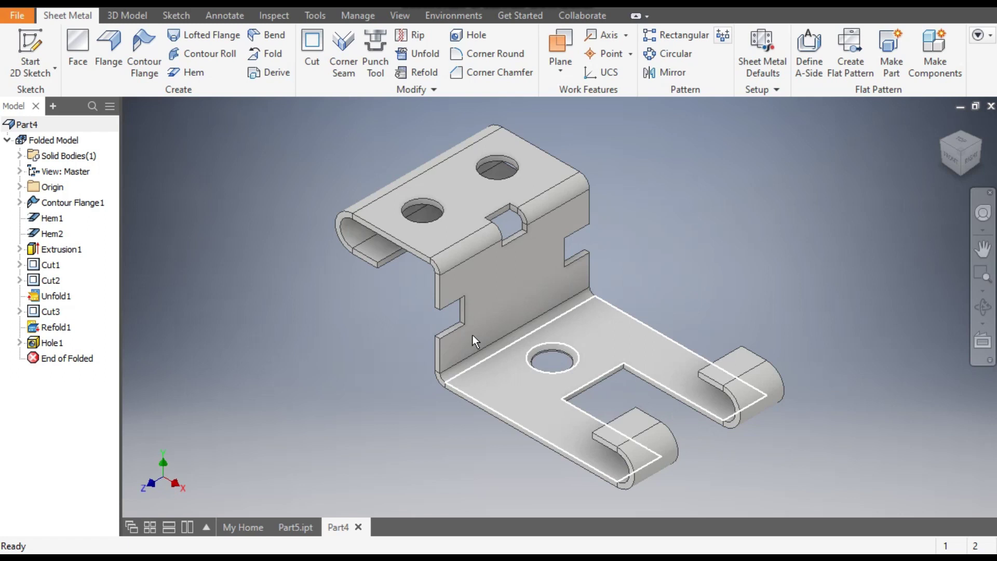
Apply the Opal appearance from the Inventor Material Library to the bracket and reposition the model in view
left_click(408, 6)
scroll(438, 275, "up", 2)
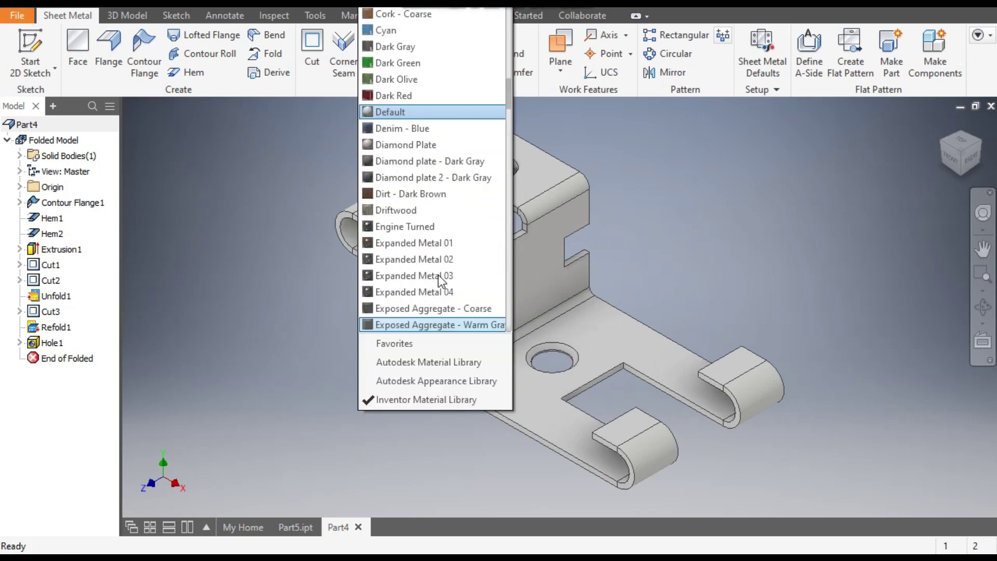
scroll(438, 275, "down", 17)
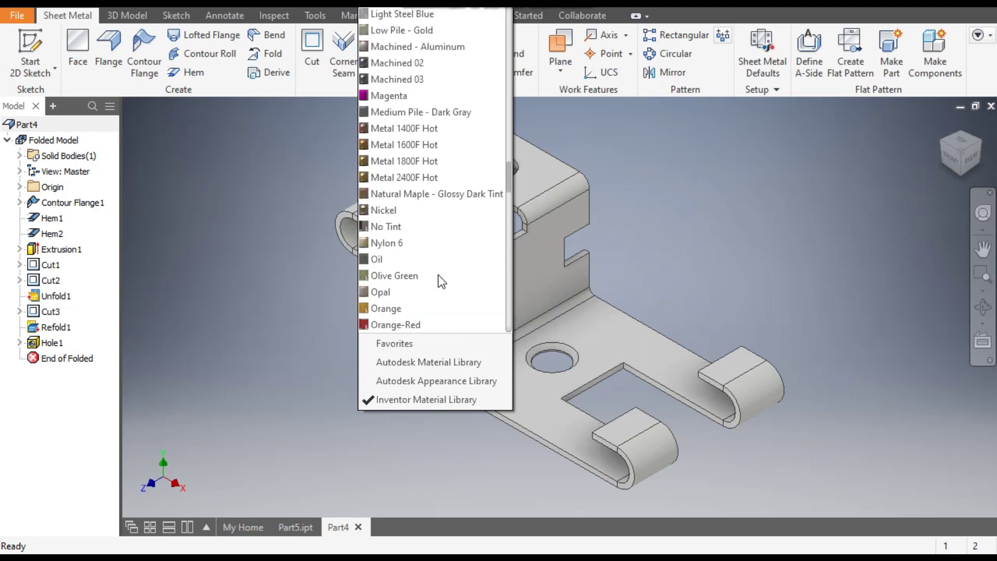
scroll(441, 281, "down", 3)
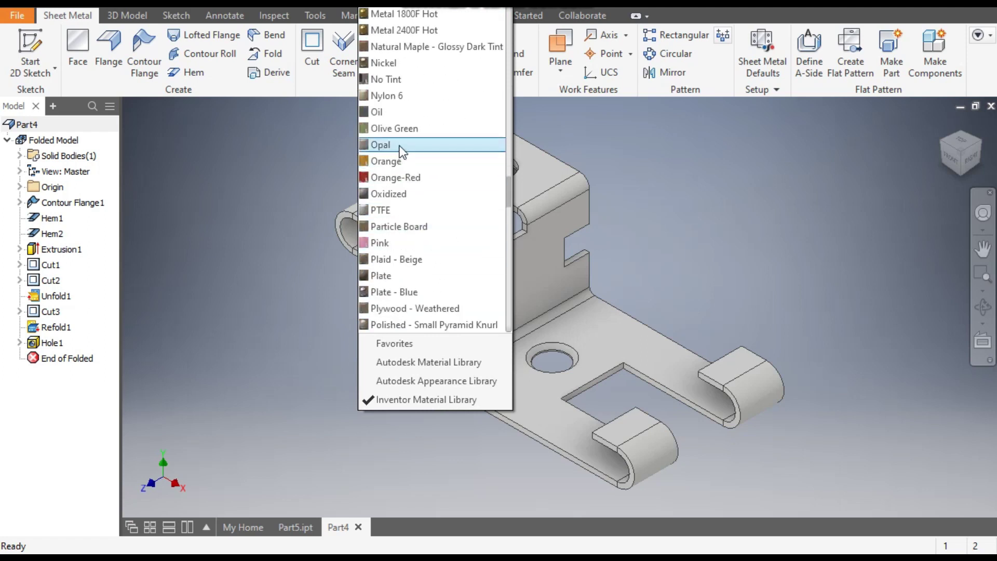
left_click(400, 146)
key("F2")
left_click_drag(807, 304, 756, 239)
key("Escape")
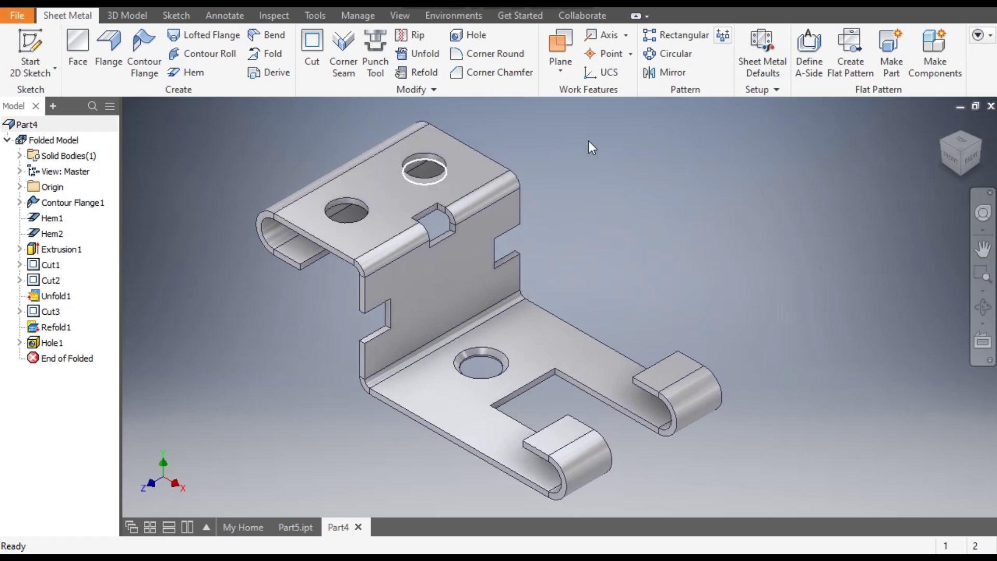
Create the bracket's flat pattern and return to the folded part
left_click(859, 40)
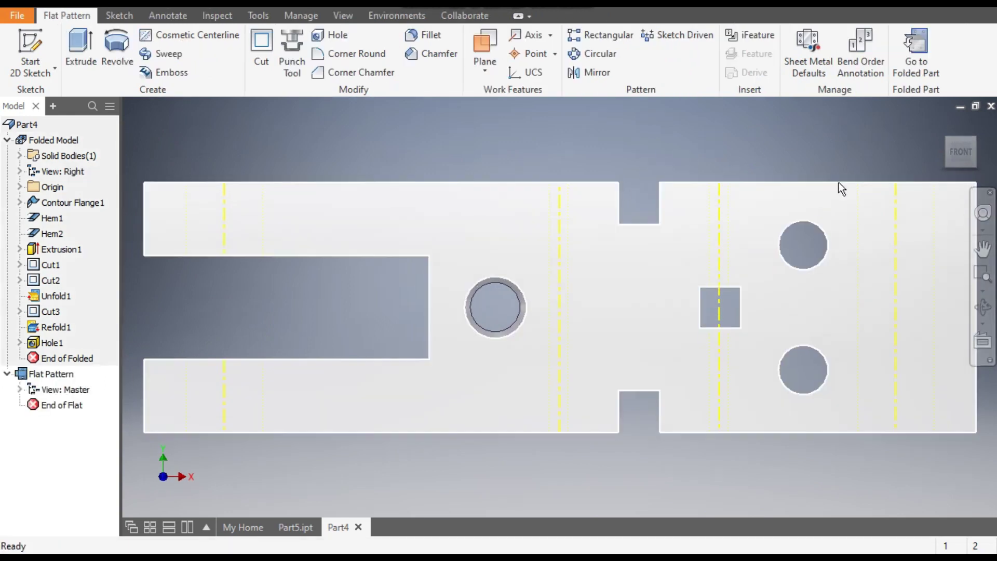
left_click(909, 52)
middle_click_drag(577, 271, 619, 277)
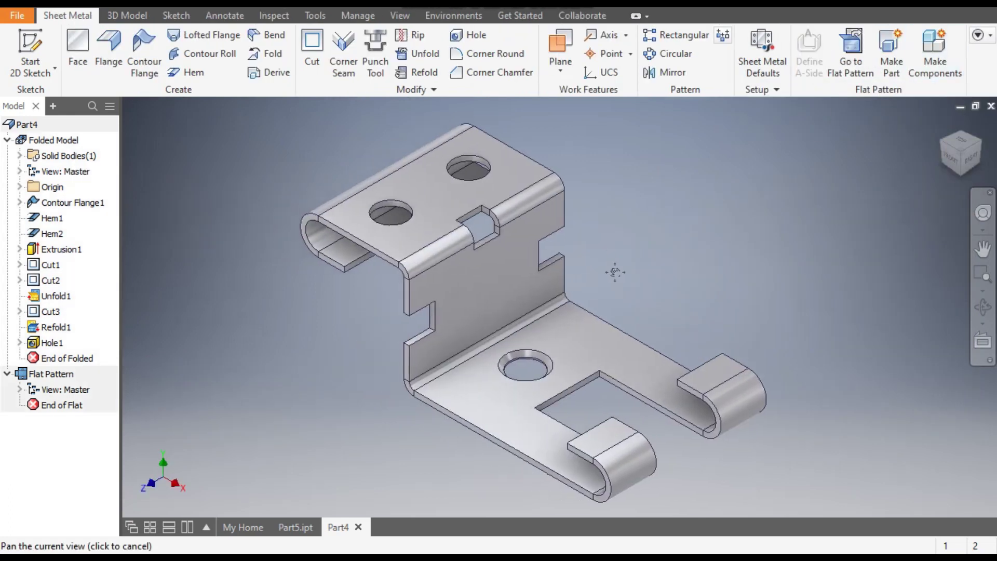